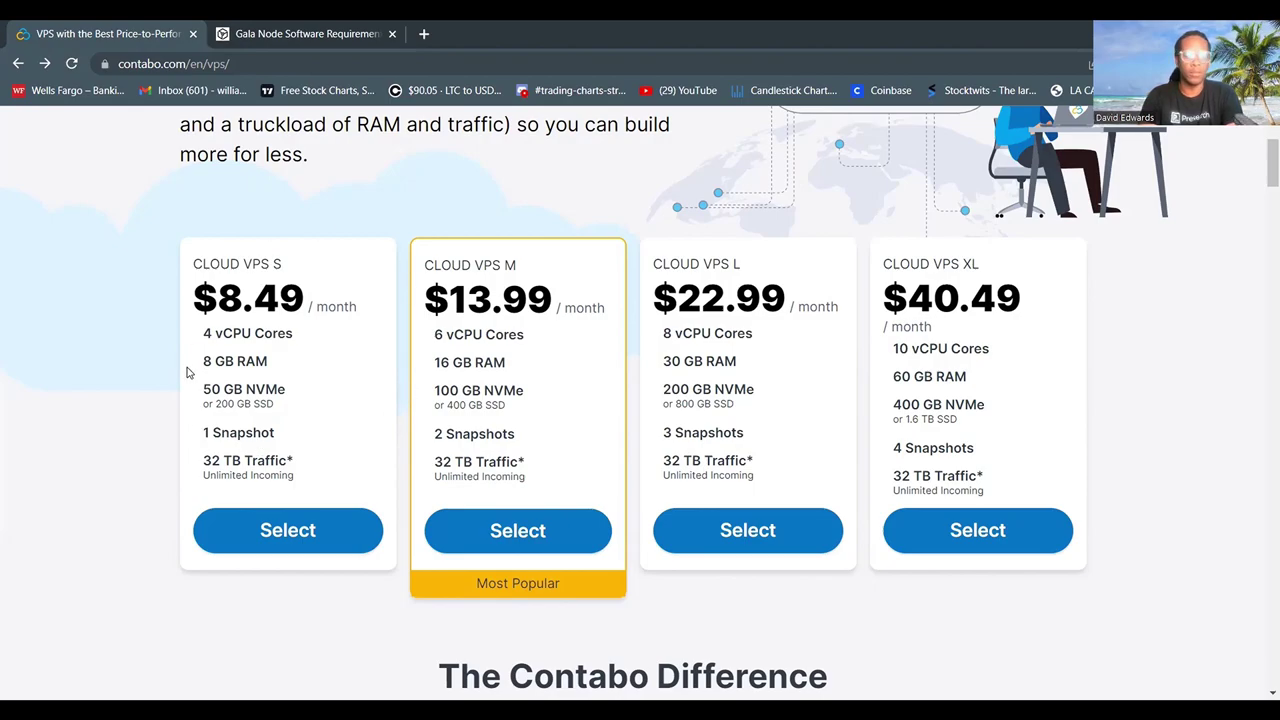
Choose the Cloud VPS S plan and review its 1 Month, Germany order summary ($16.98 due today).
left_click(297, 532)
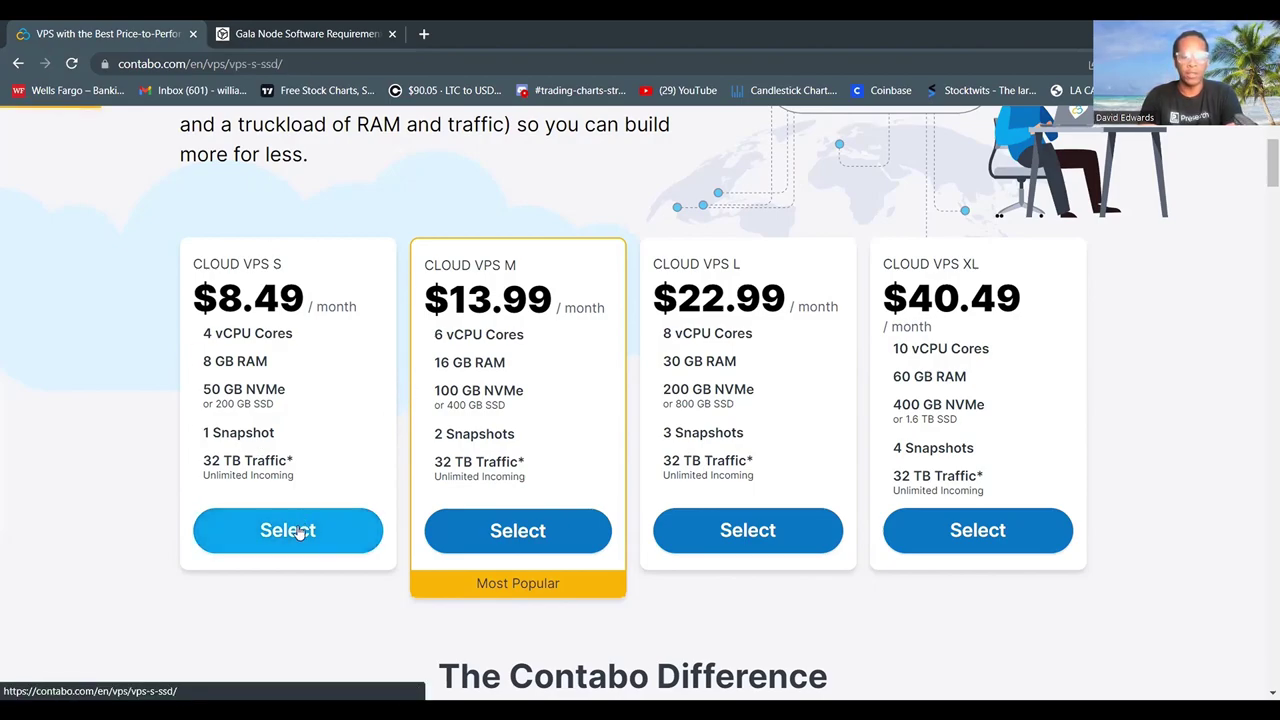
scroll(130, 481, "down", 1)
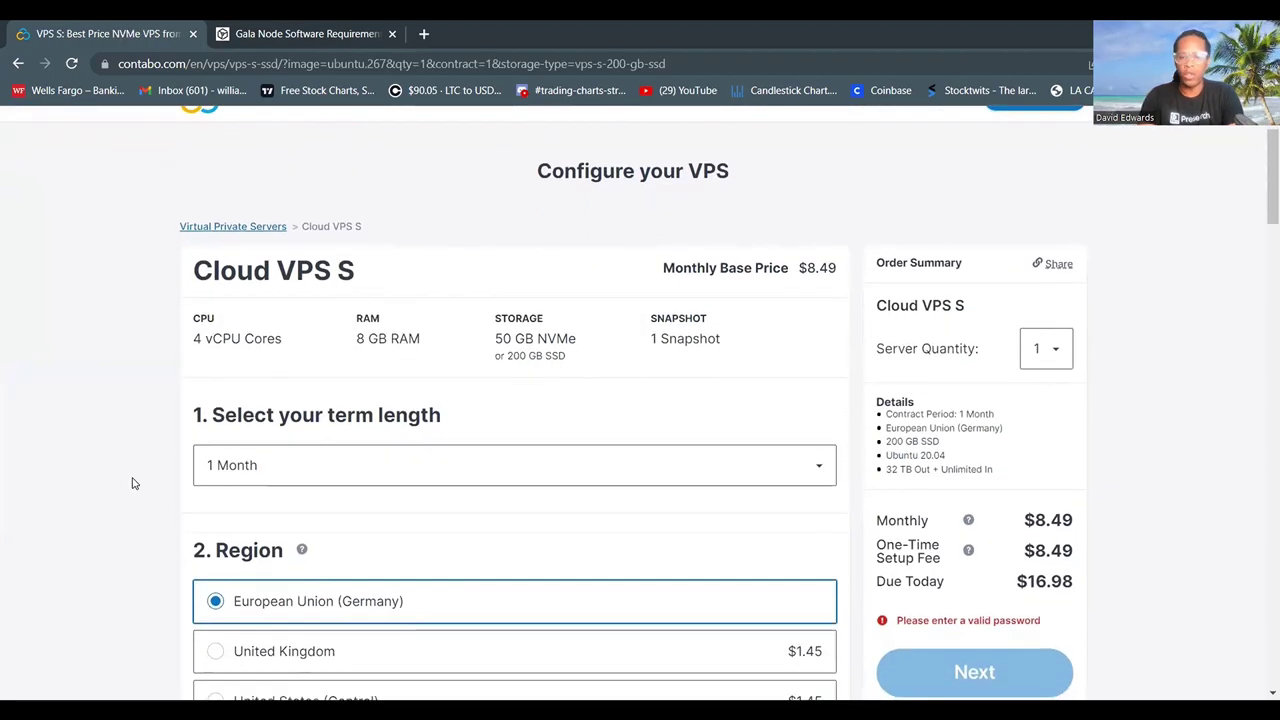
scroll(133, 483, "down", 2)
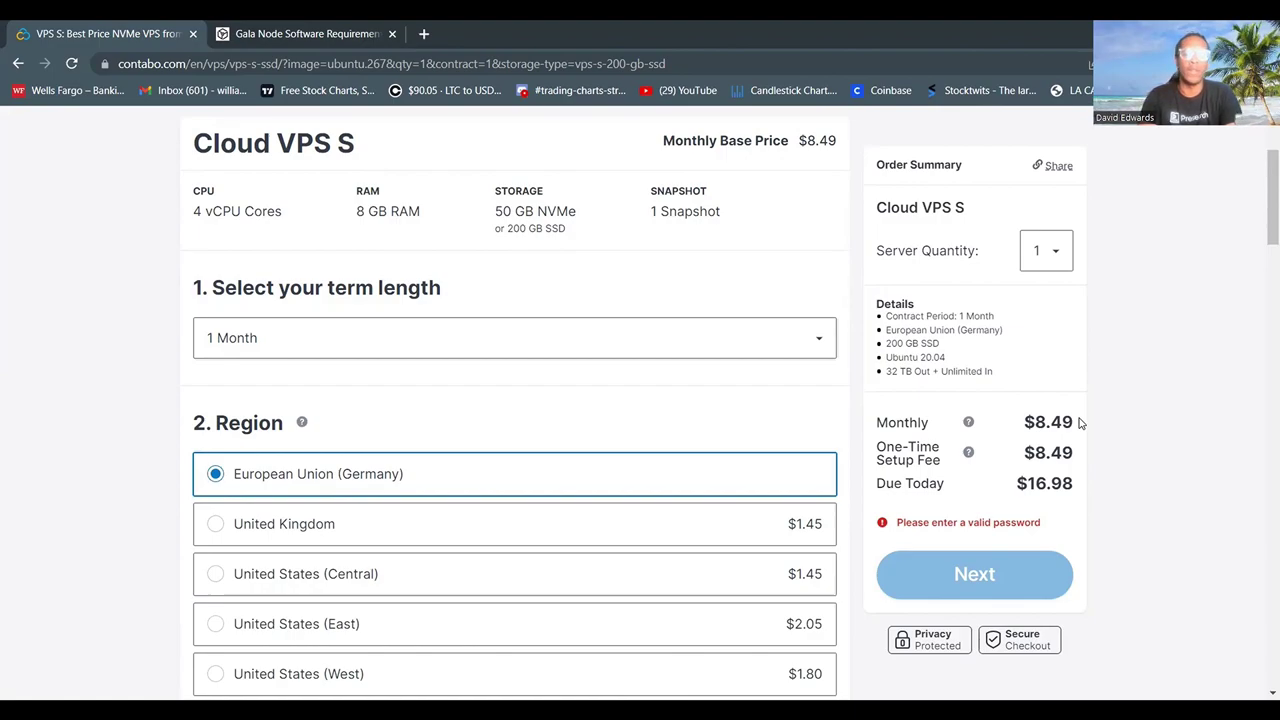
Change the Cloud VPS S term length to 12 Months, making today's total $101.88.
scroll(793, 283, "down", 1)
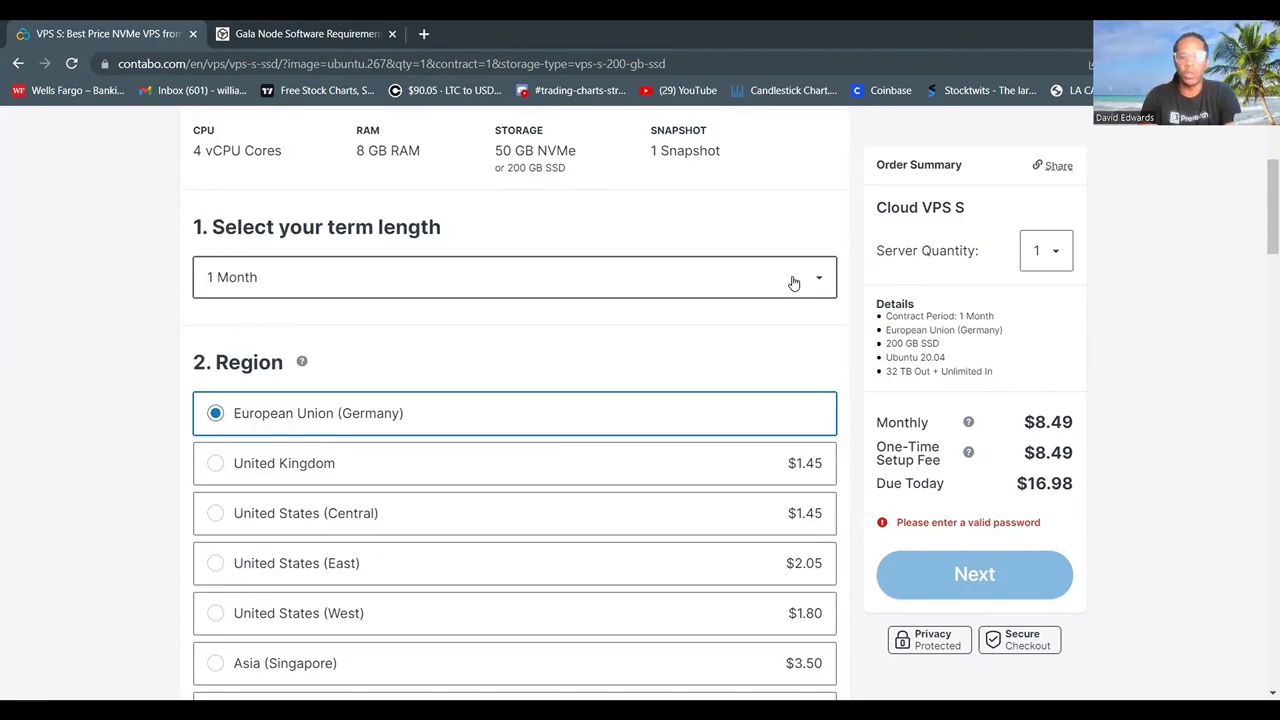
left_click(793, 283)
left_click(736, 447)
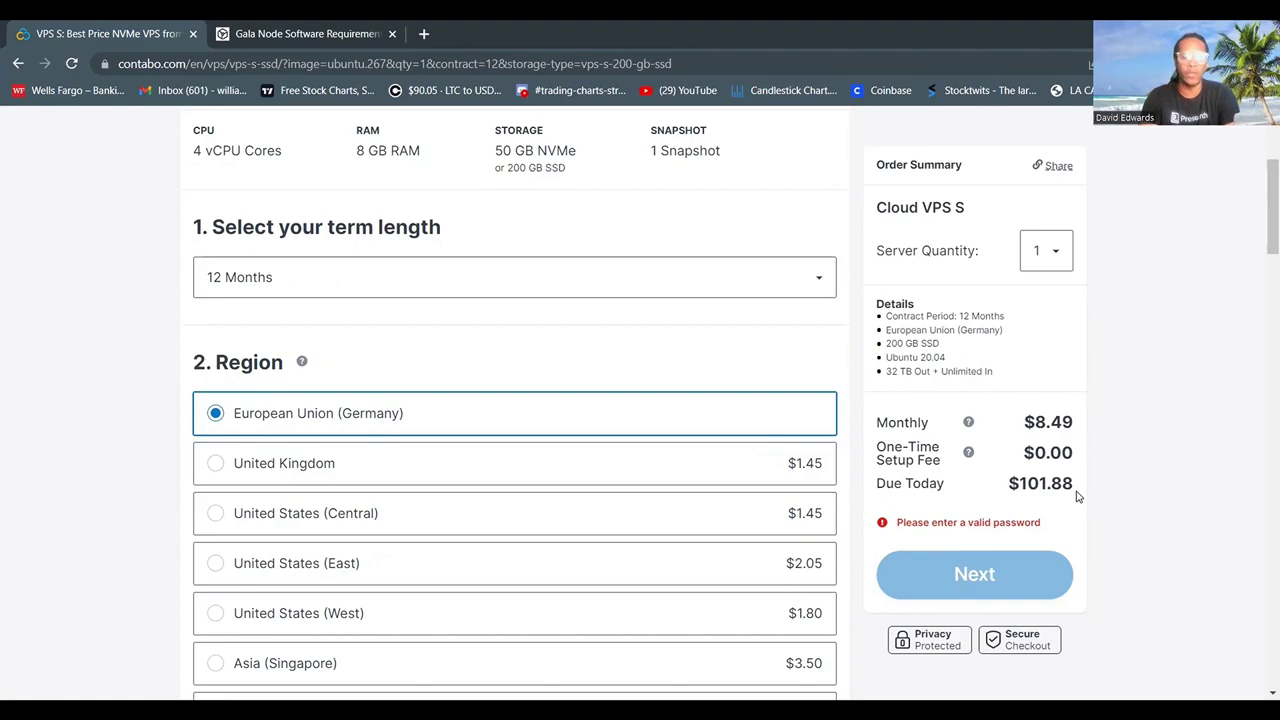
scroll(750, 372, "down", 3)
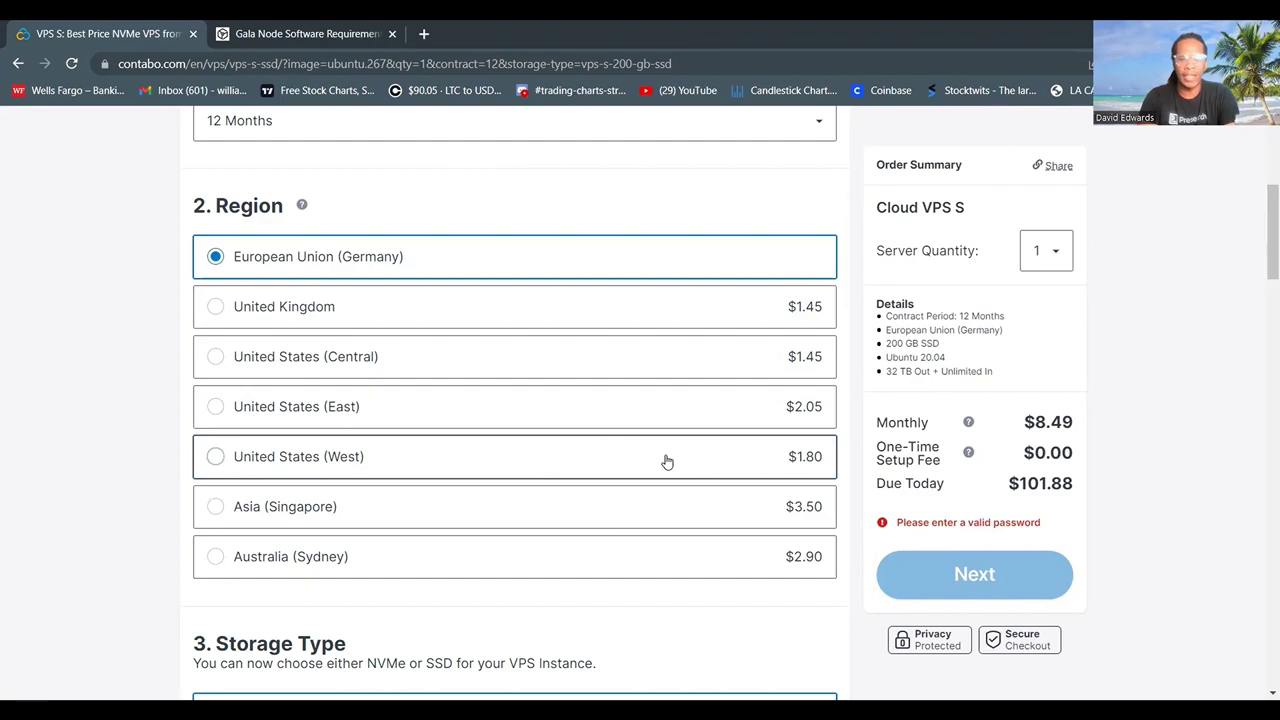
Set the server region to United States (West), raising today's total to $123.48.
left_click(667, 461)
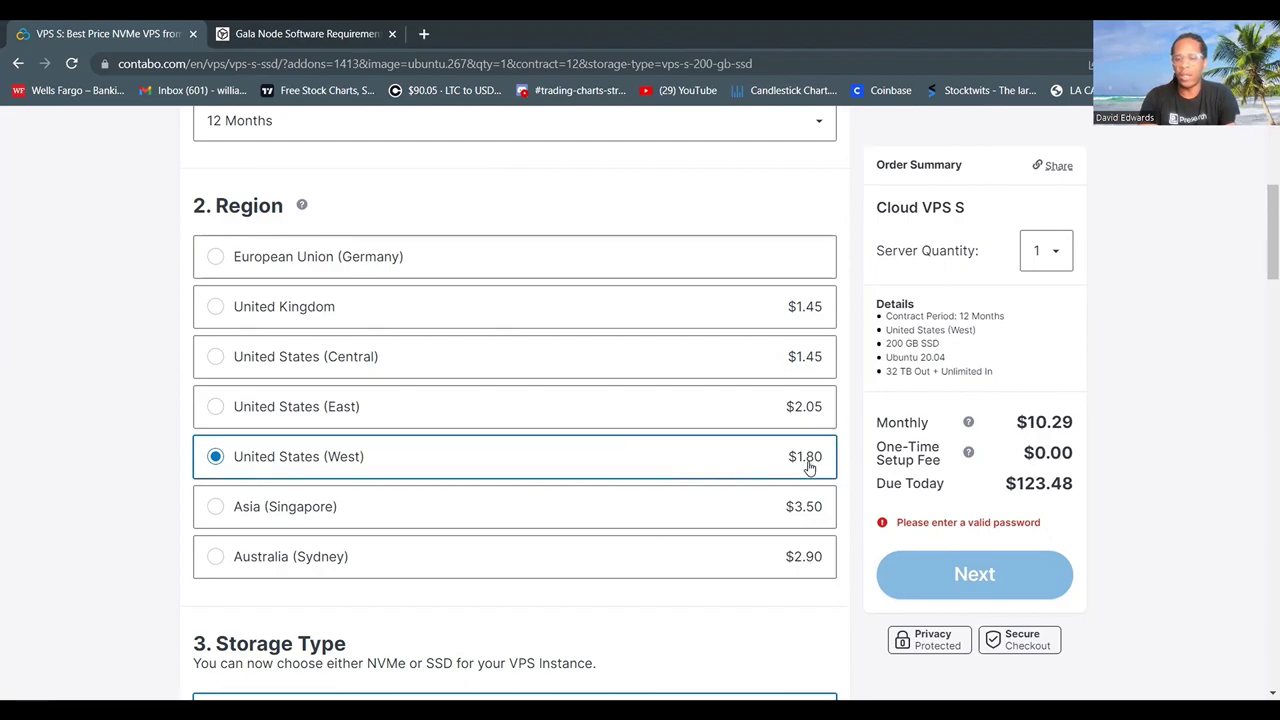
scroll(771, 466, "down", 4)
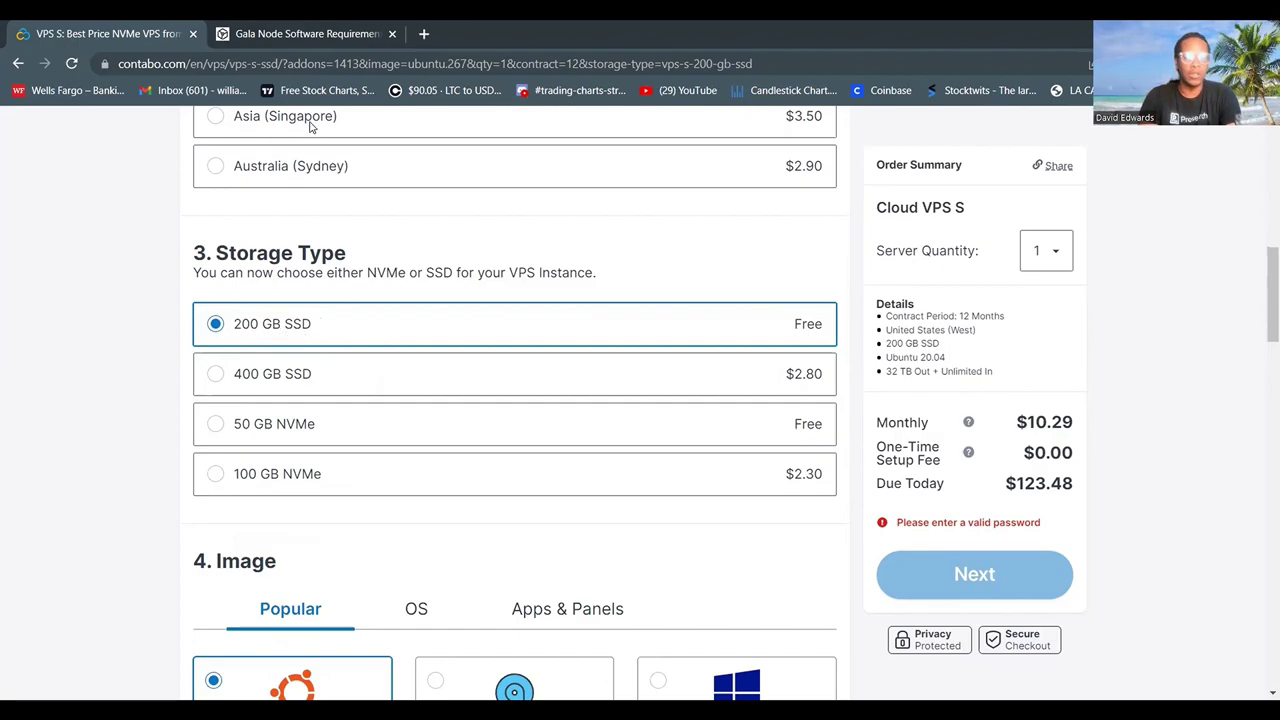
key("ctrl+Tab")
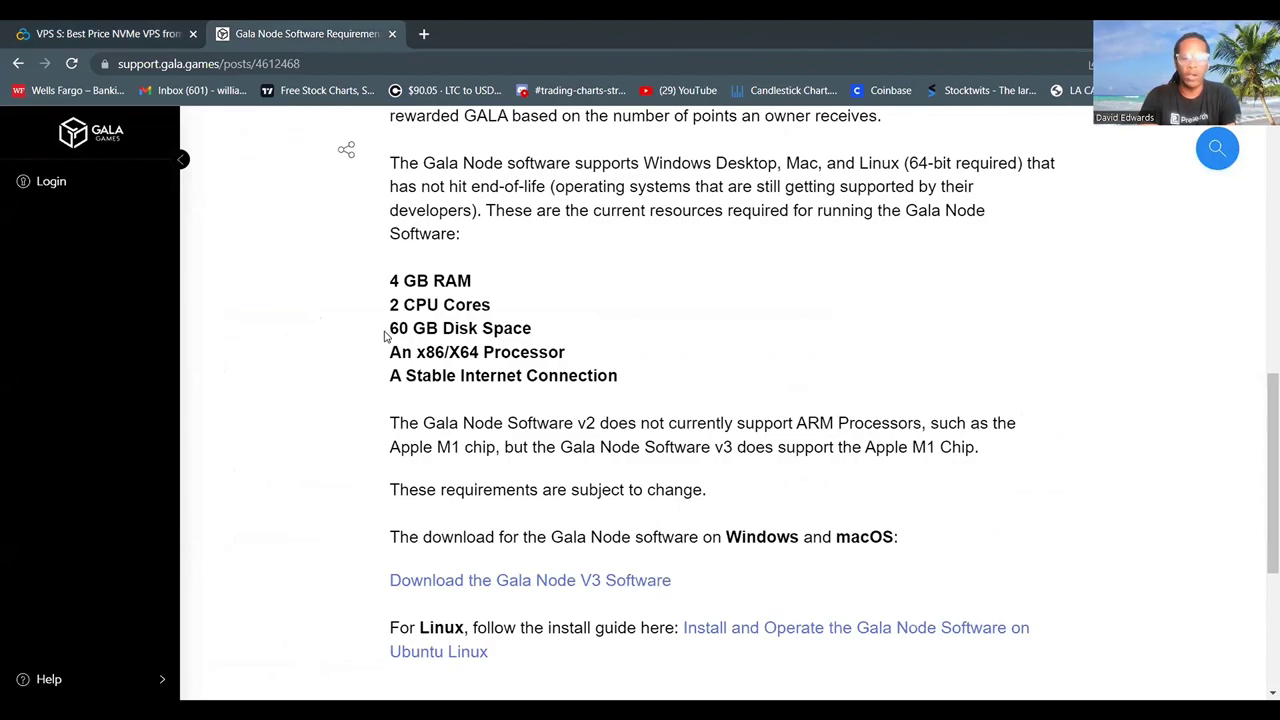
key("ctrl+Tab")
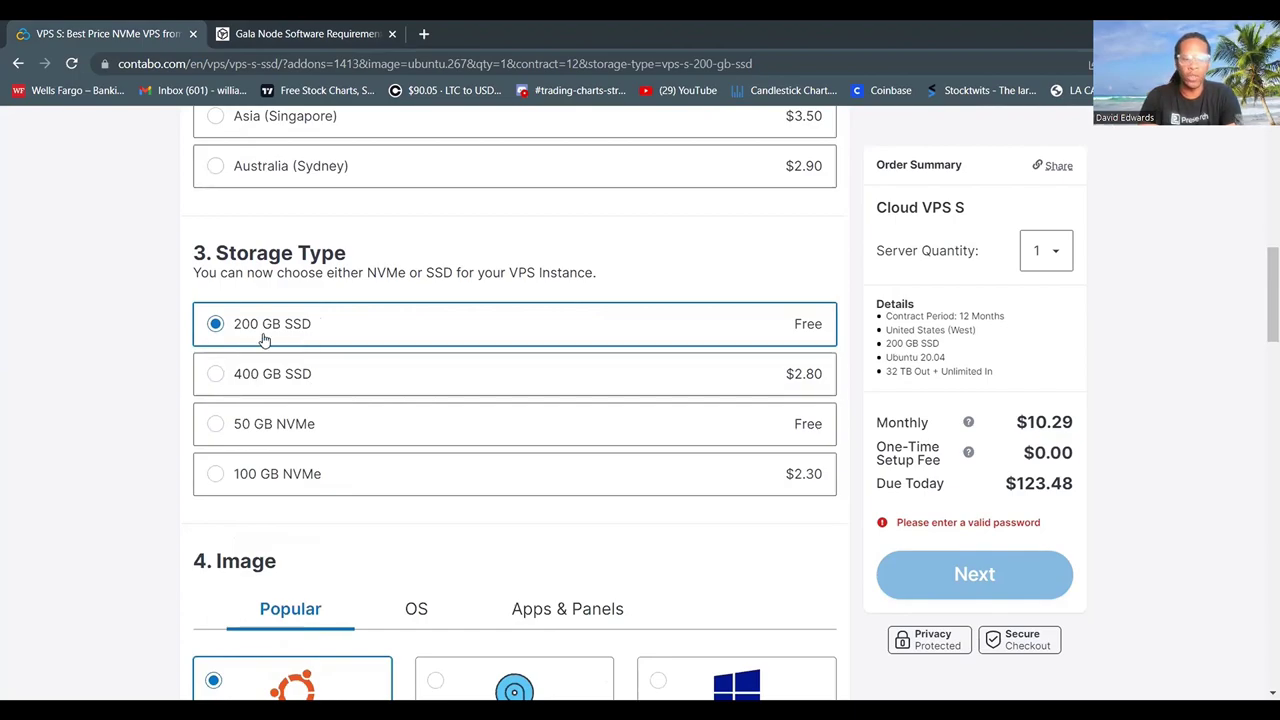
scroll(167, 408, "down", 4)
scroll(167, 409, "down", 1)
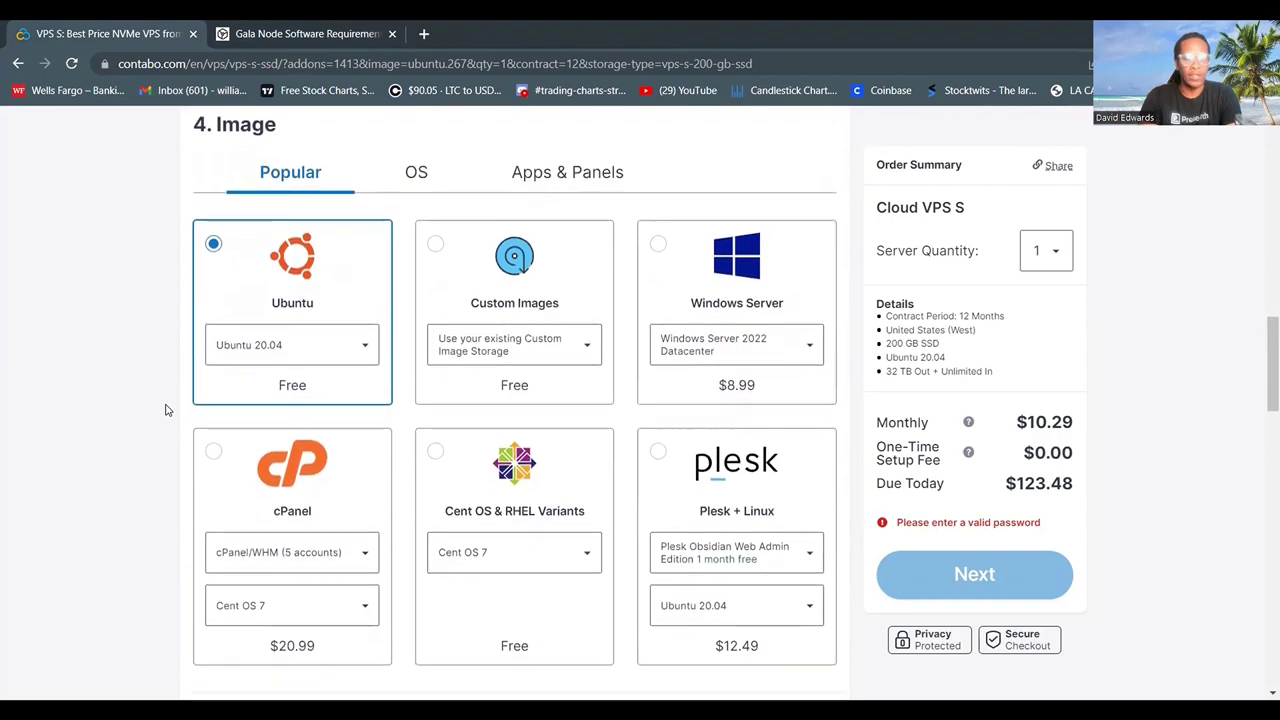
scroll(167, 408, "down", 1)
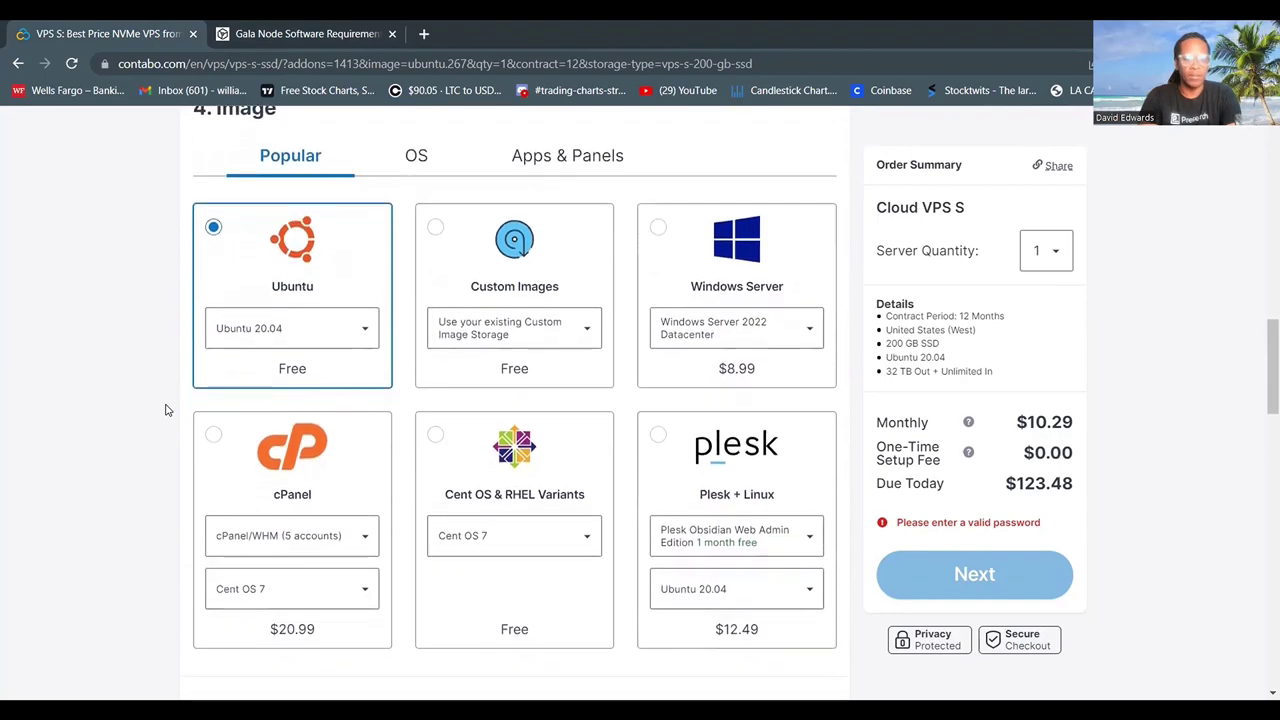
left_click(572, 170)
scroll(580, 466, "down", 3)
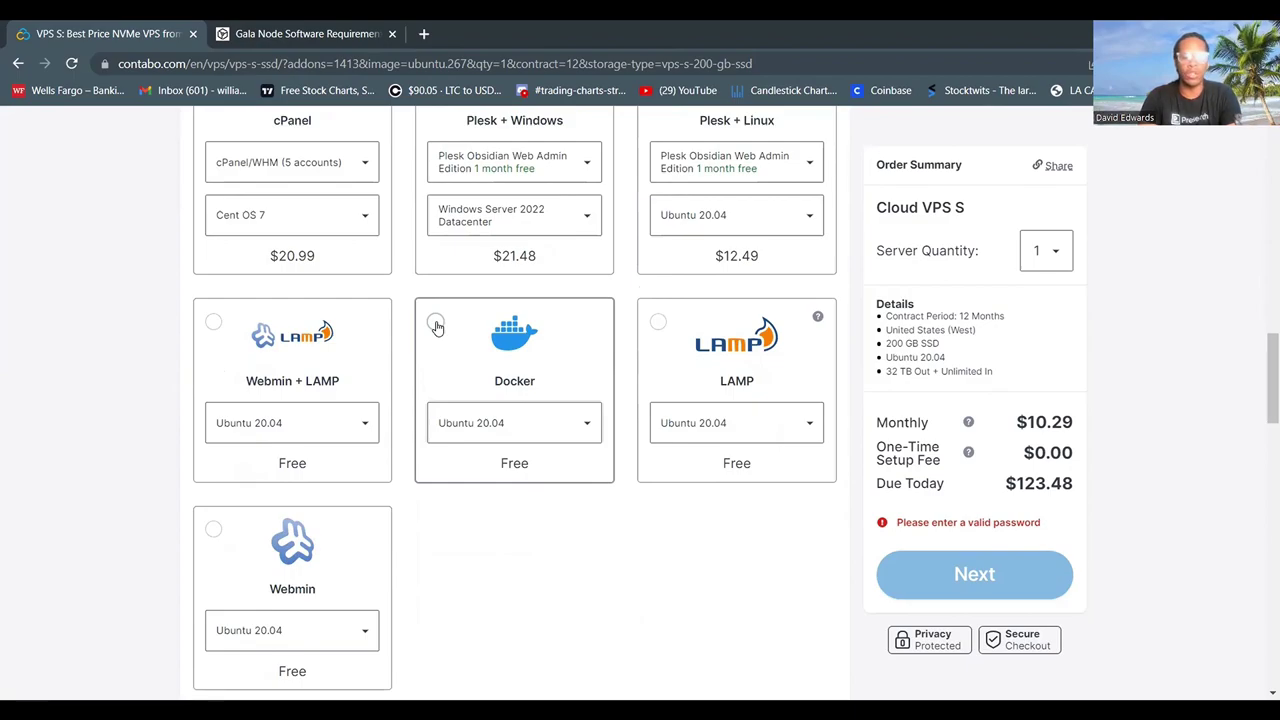
scroll(436, 327, "up", 3)
left_click(305, 255)
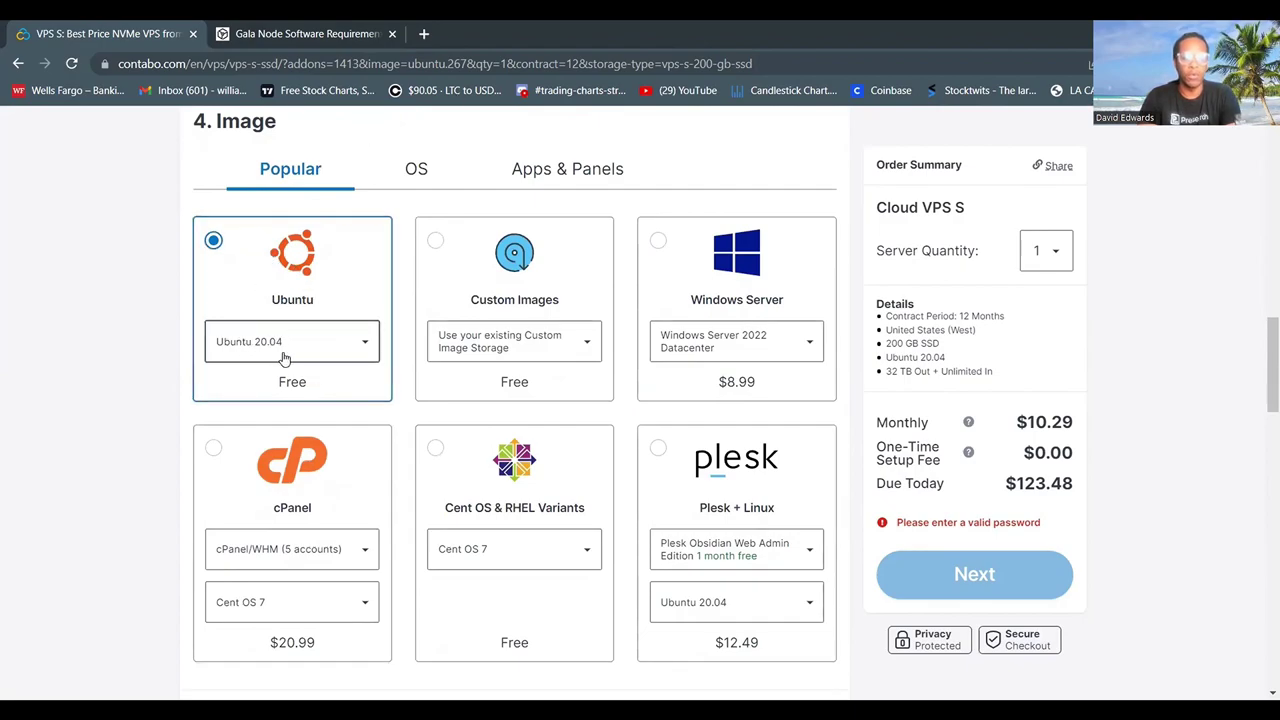
scroll(305, 386, "down", 5)
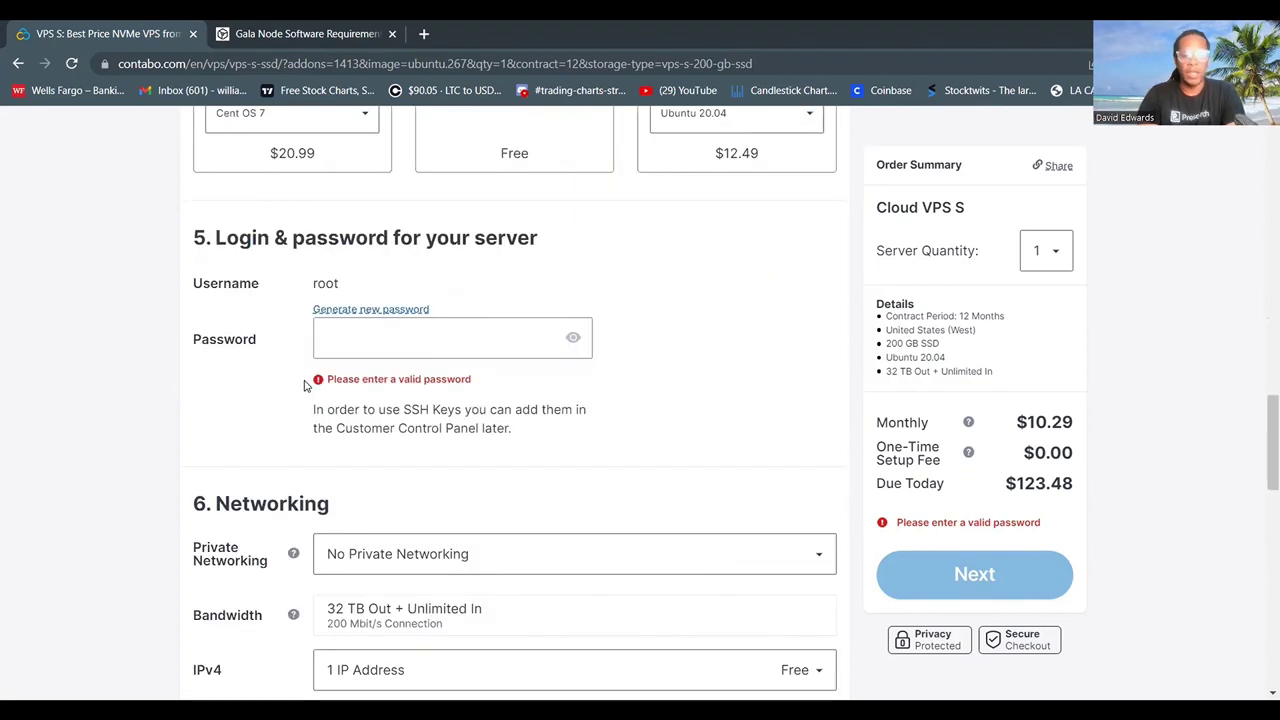
Enter a valid 8–30 character alphanumeric root password under Login & password.
left_click(322, 325)
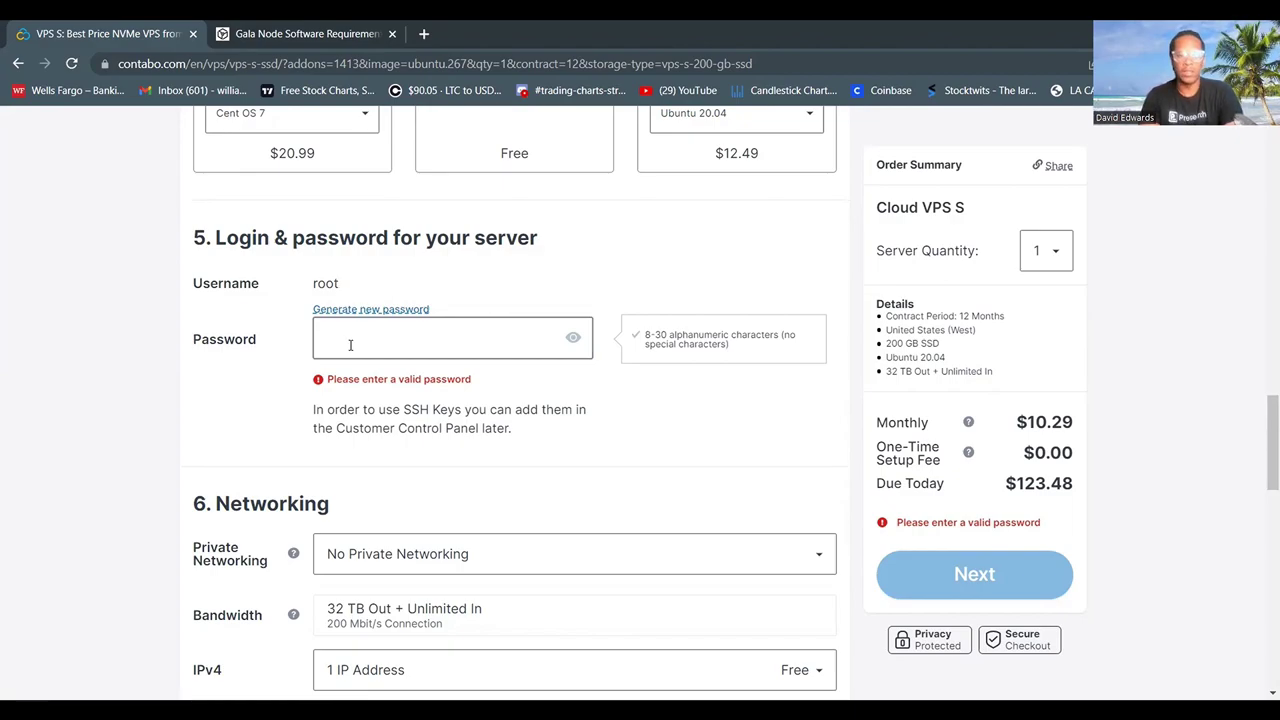
type("••••••••••")
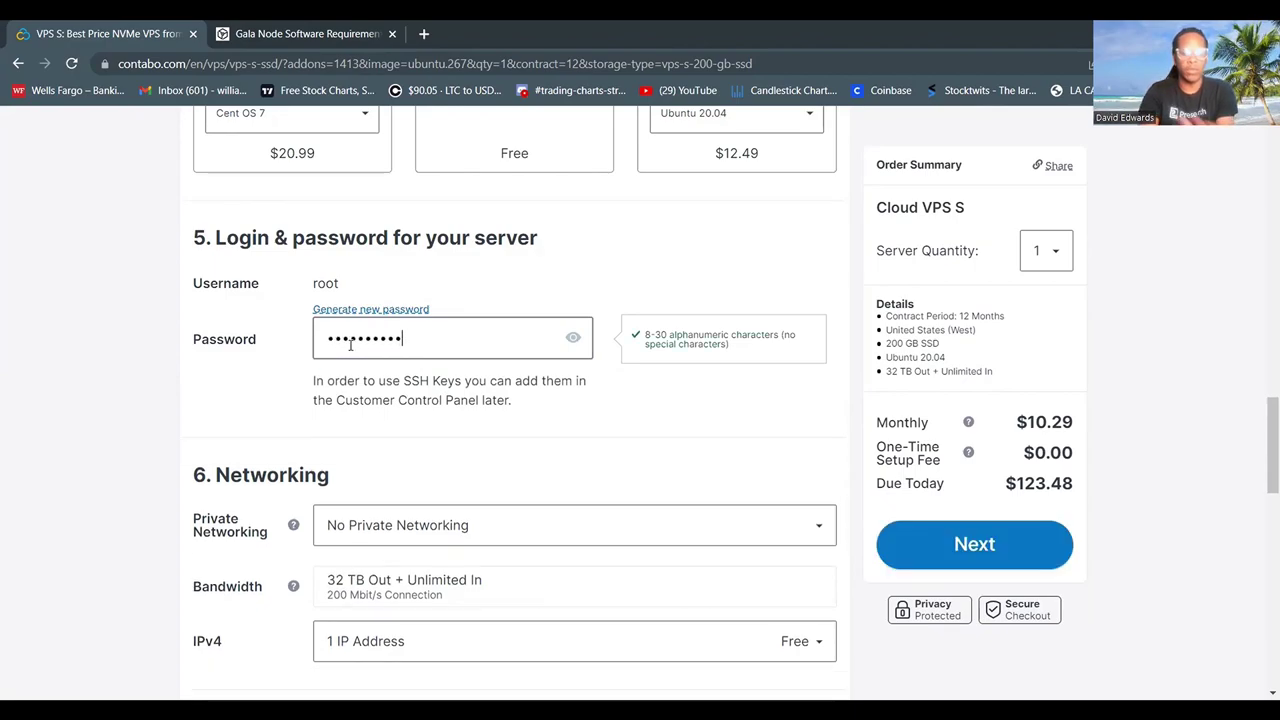
type("•")
scroll(651, 410, "down", 1)
scroll(651, 410, "down", 1)
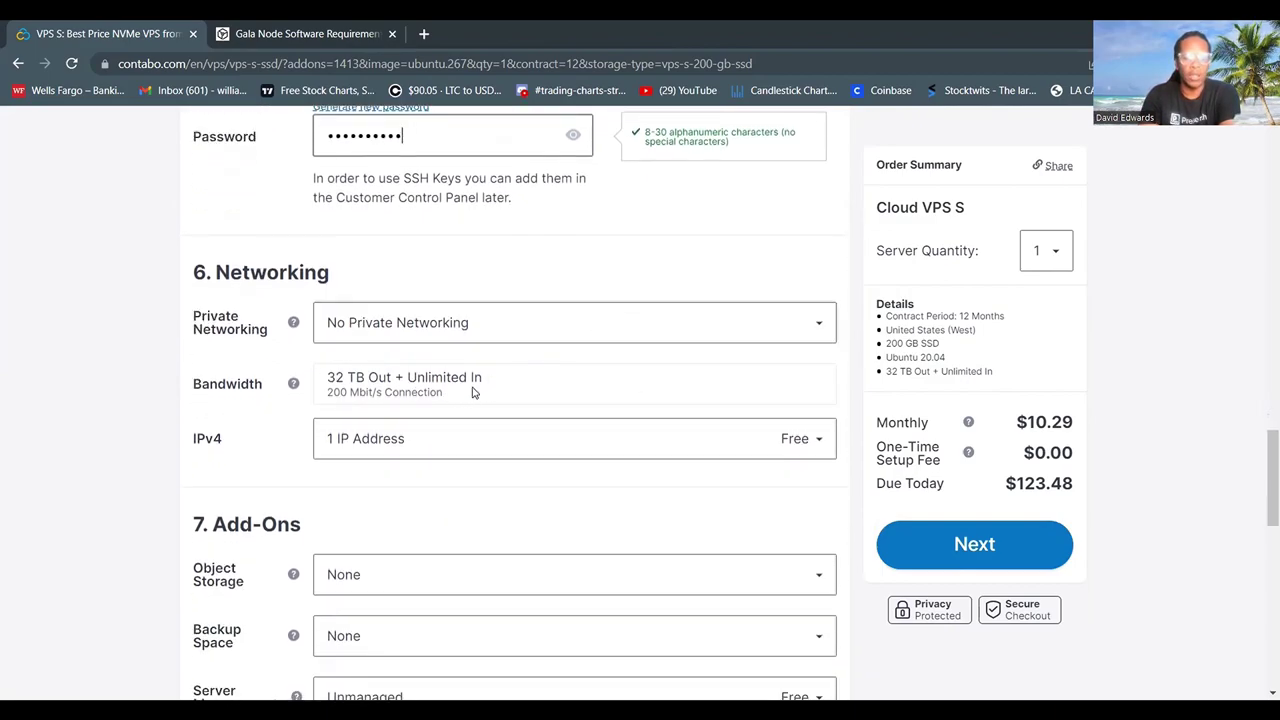
scroll(475, 400, "down", 1)
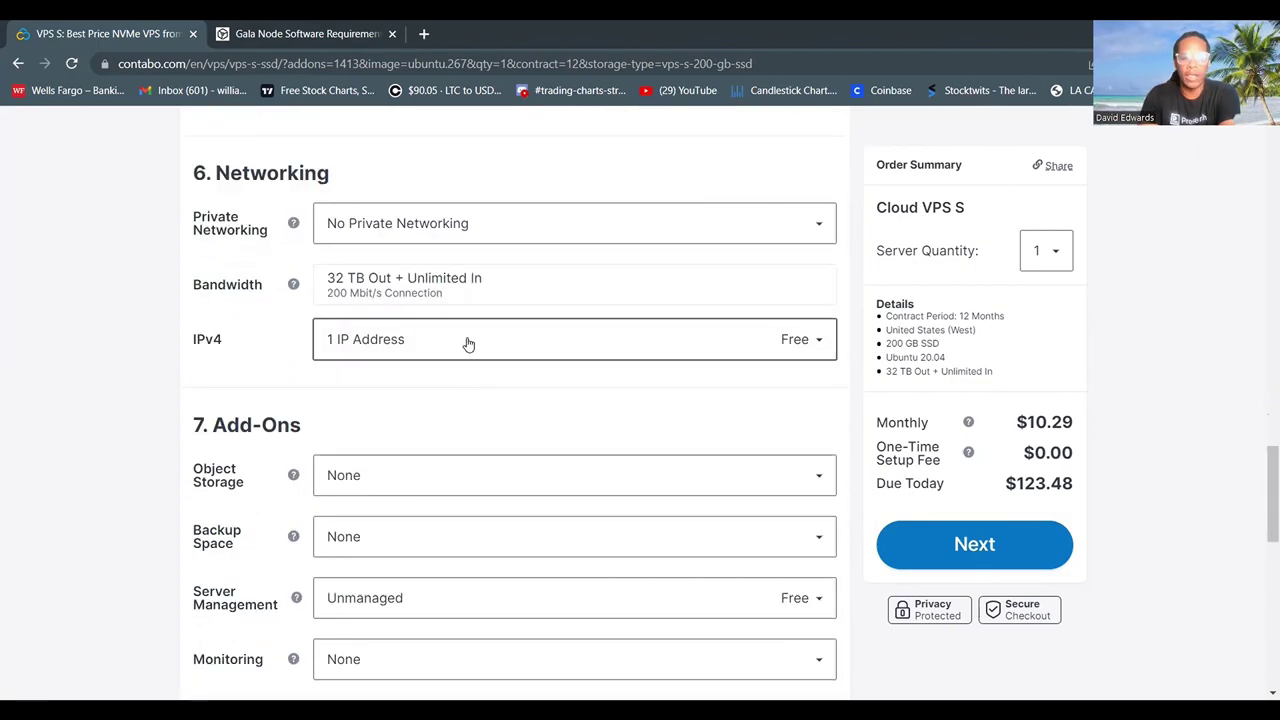
scroll(452, 444, "down", 2)
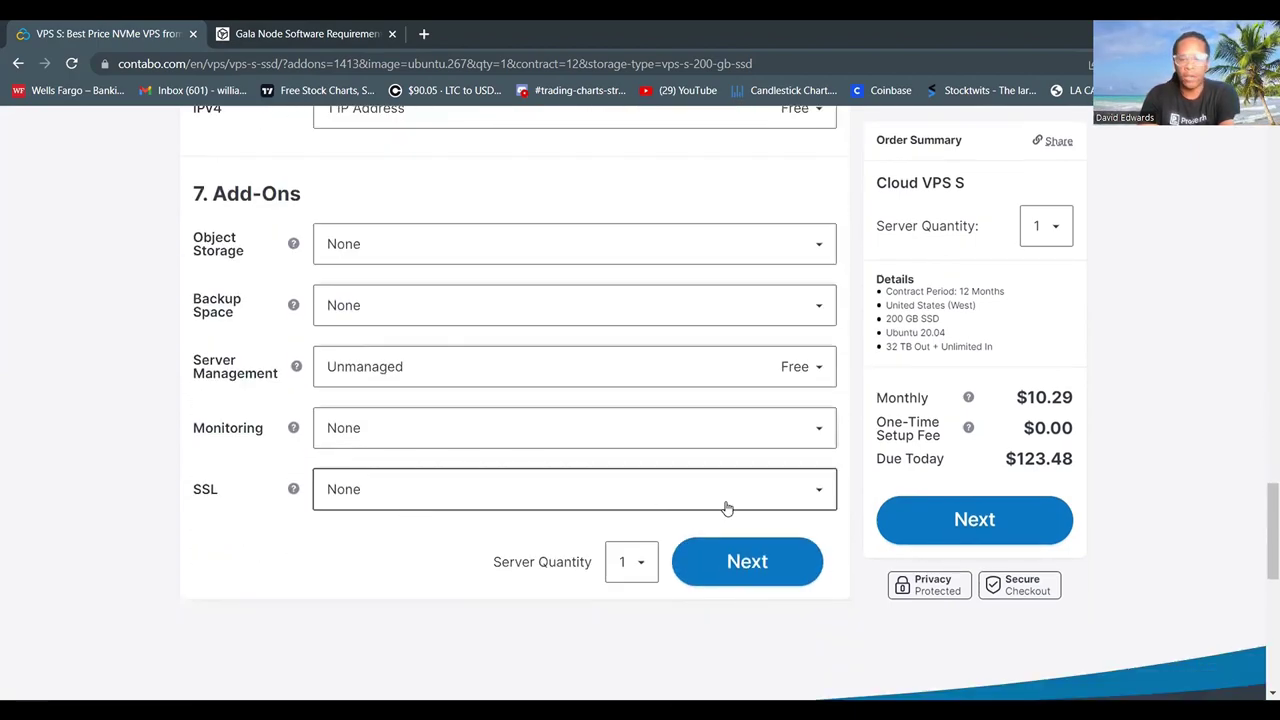
Submit the VPS configuration with Next to proceed to checkout.
left_click(740, 566)
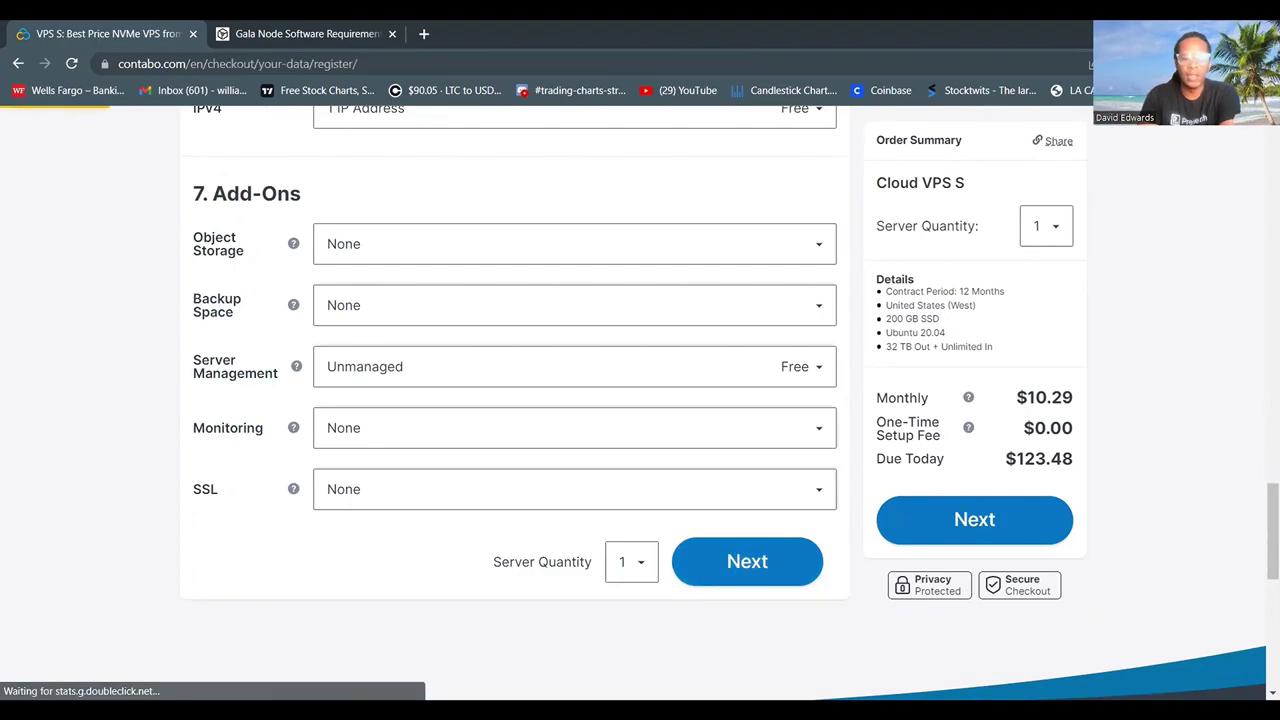
scroll(1109, 617, "down", 2)
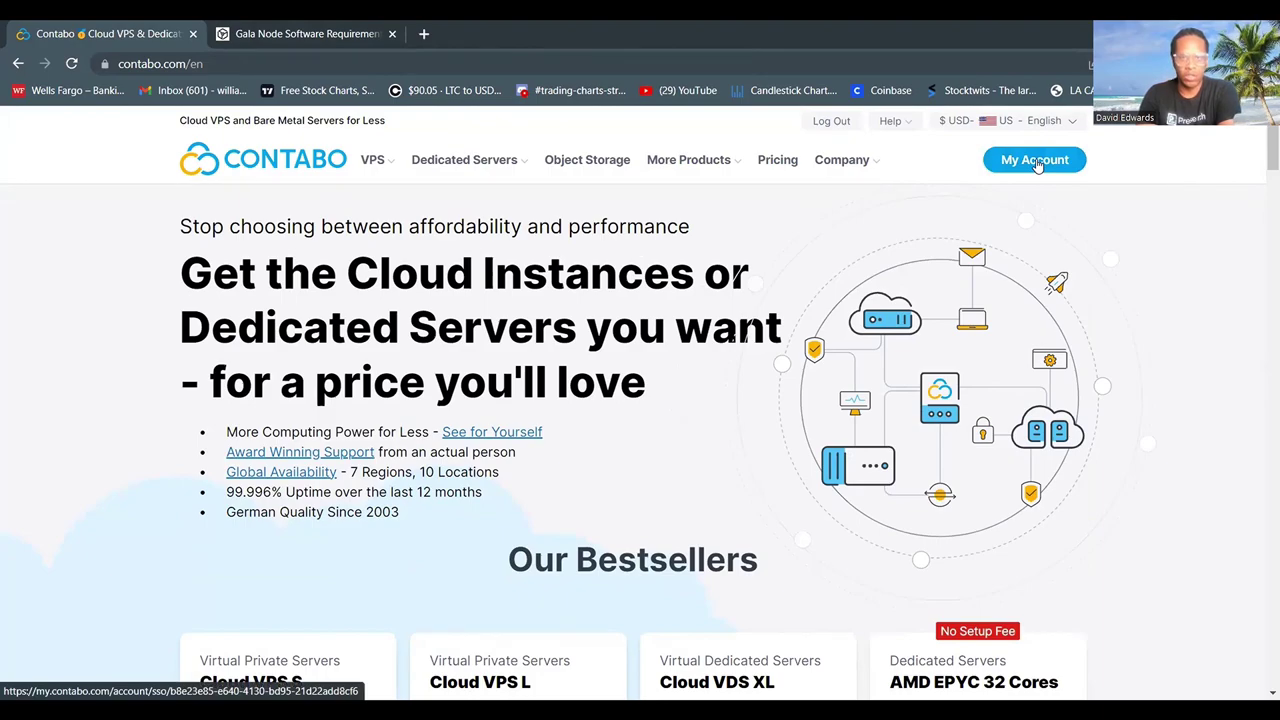
Go to My Account and open VPS control to list the two servers.
left_click(1037, 165)
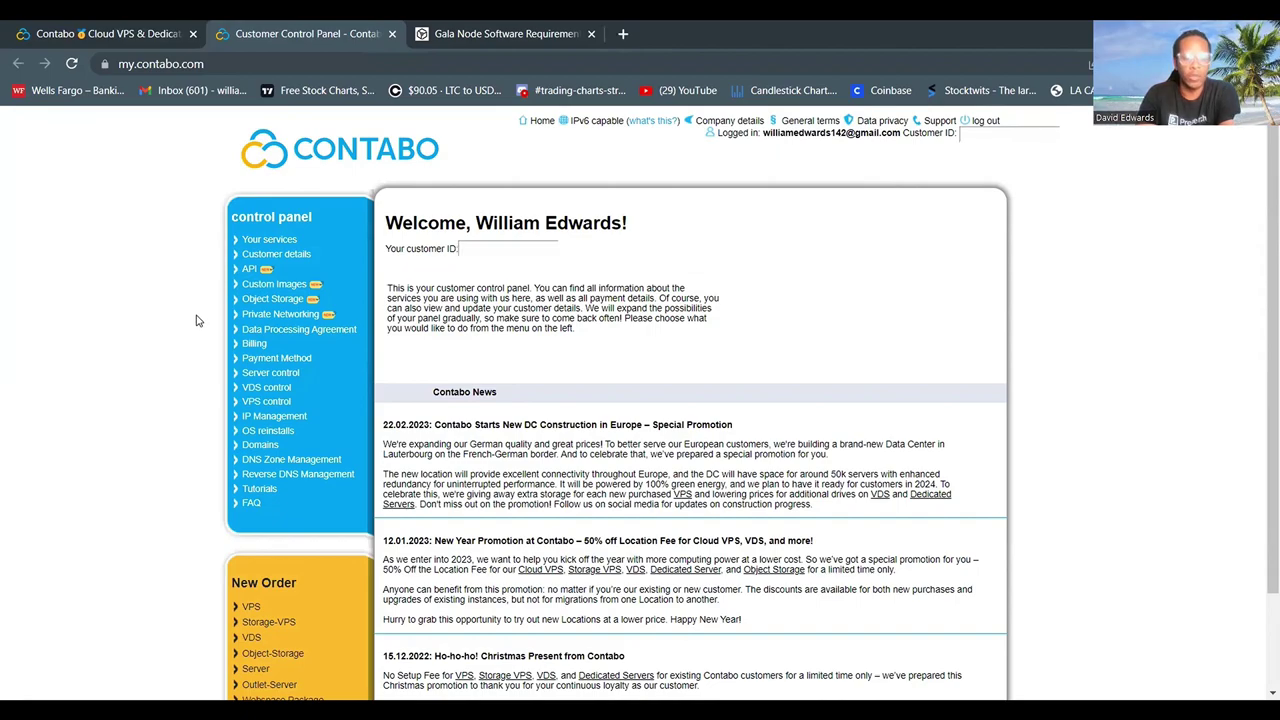
left_click(268, 401)
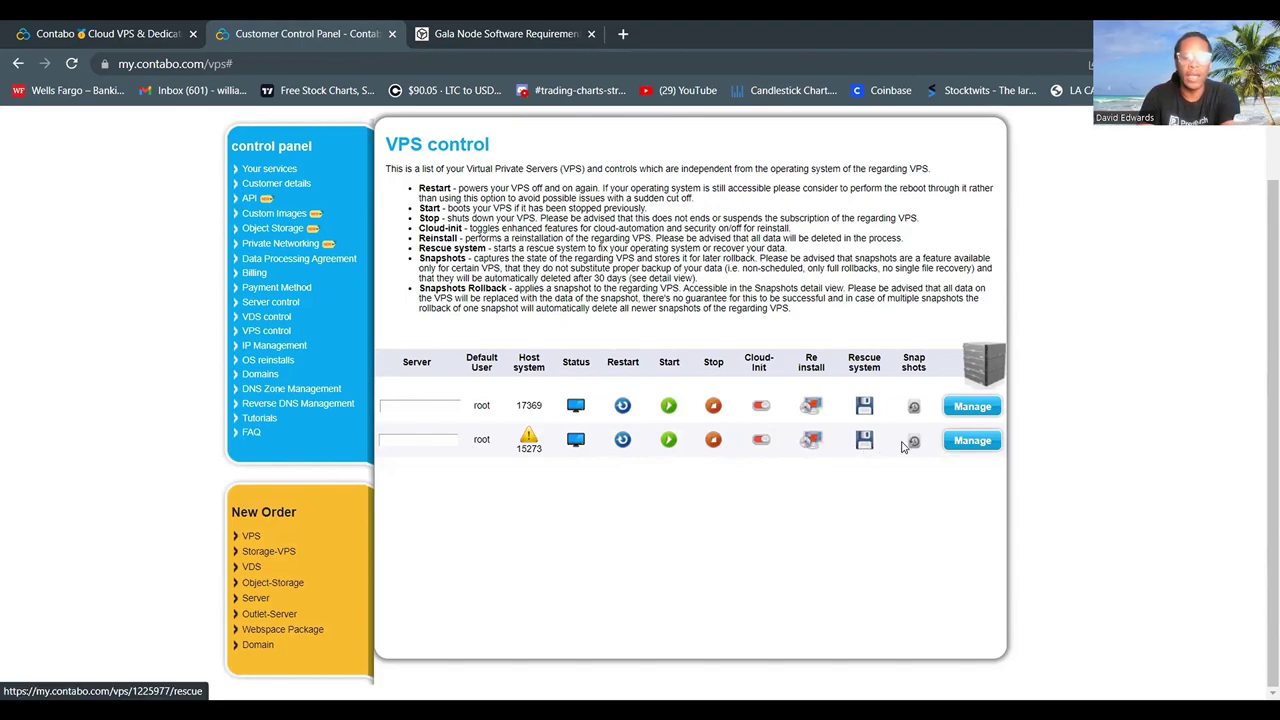
Open the Manage dropdown on the second server row.
left_click(980, 442)
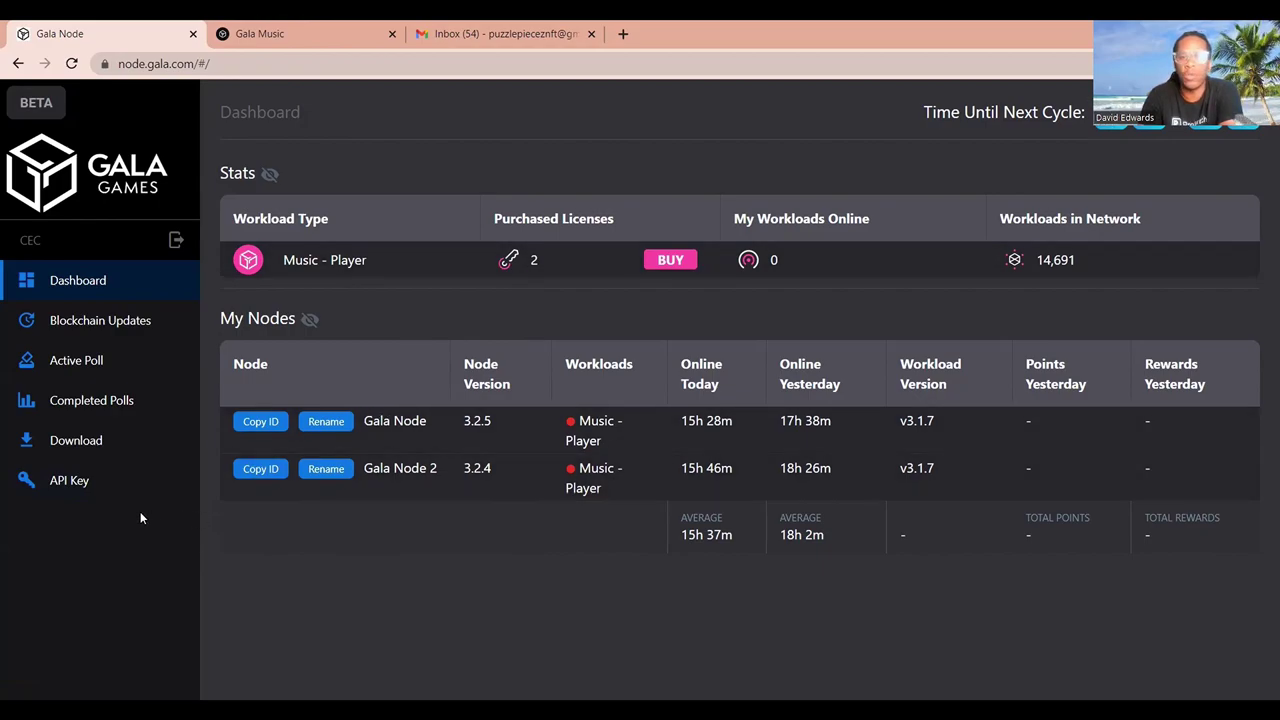
left_click(90, 482)
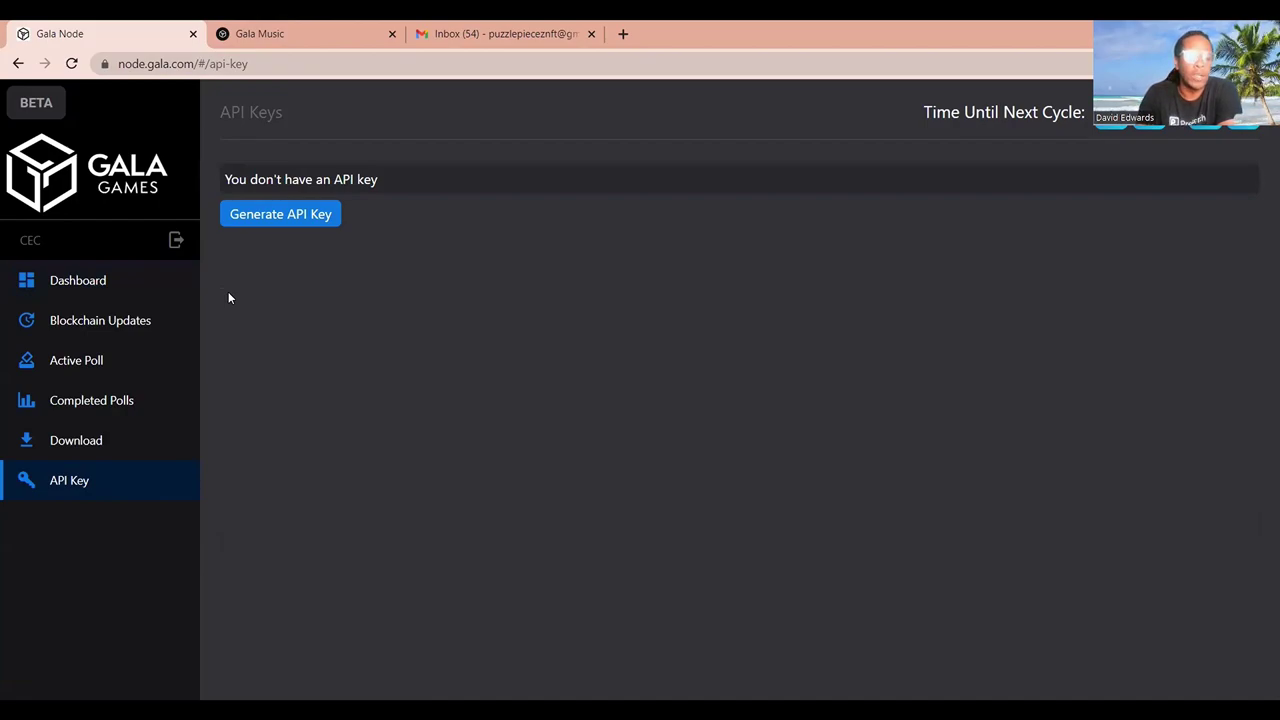
left_click(86, 284)
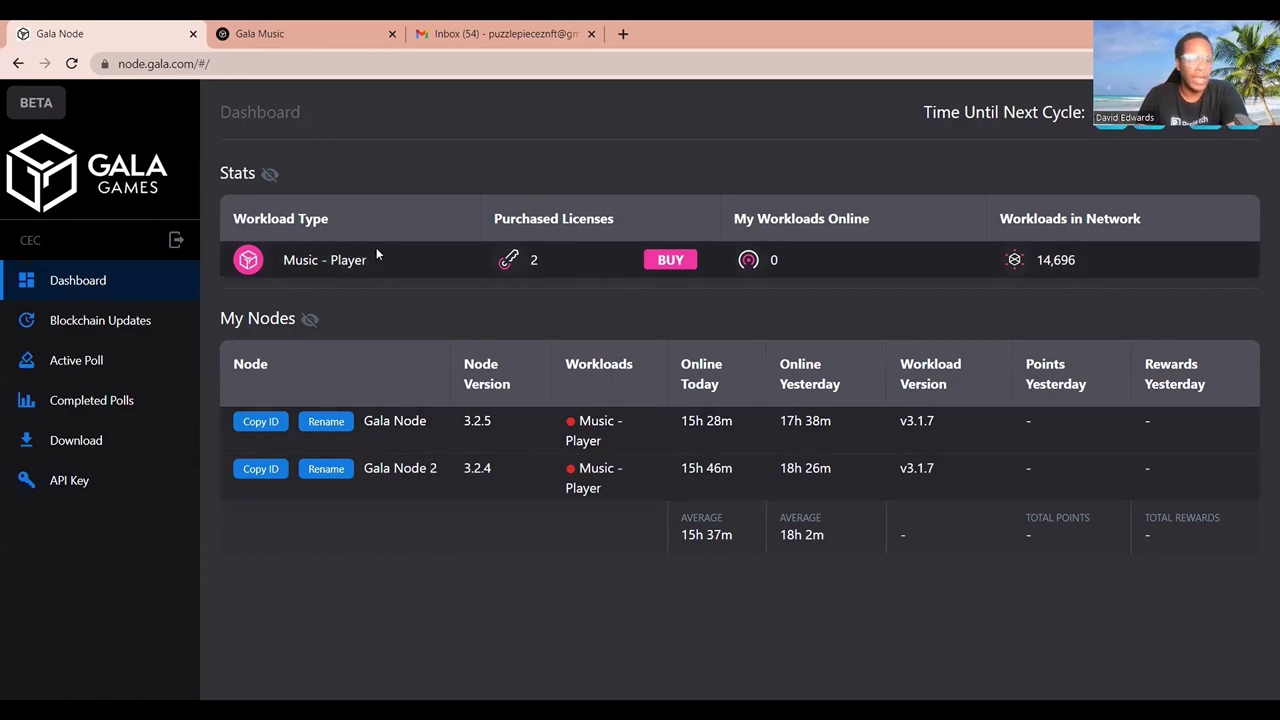
Open the Download page on its Linux tab and read the installation commands.
left_click(93, 443)
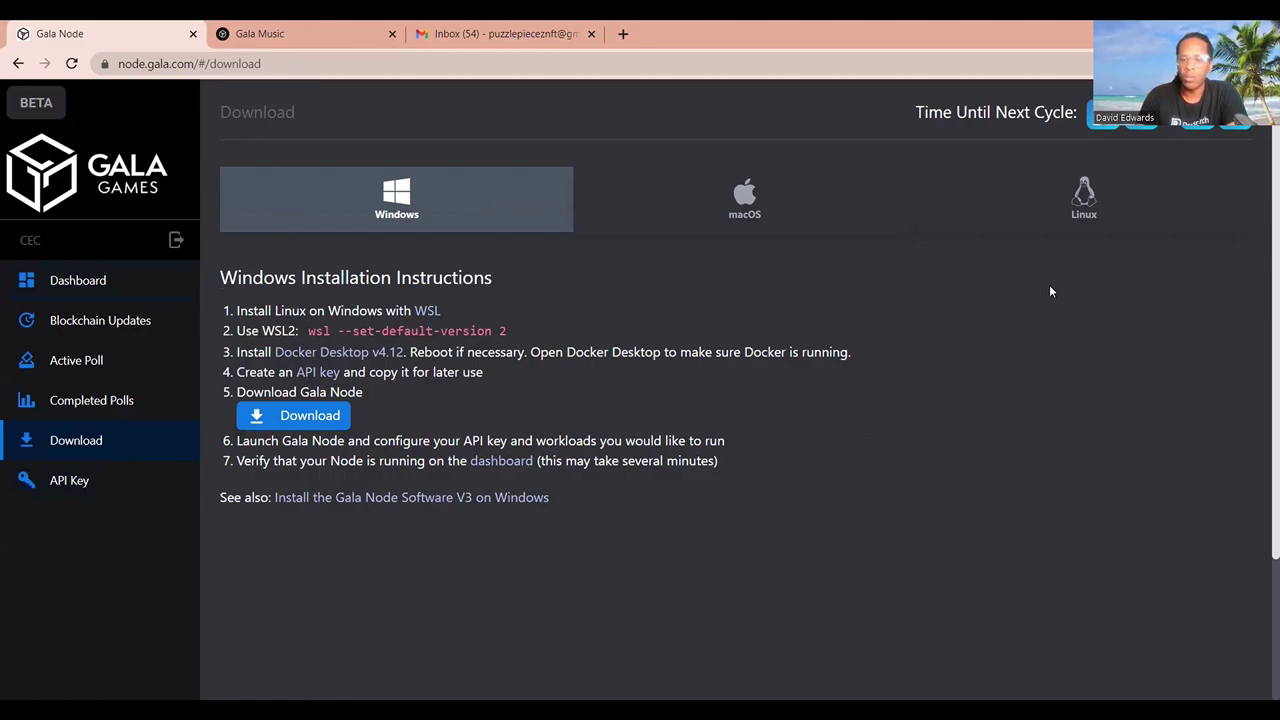
left_click(1054, 219)
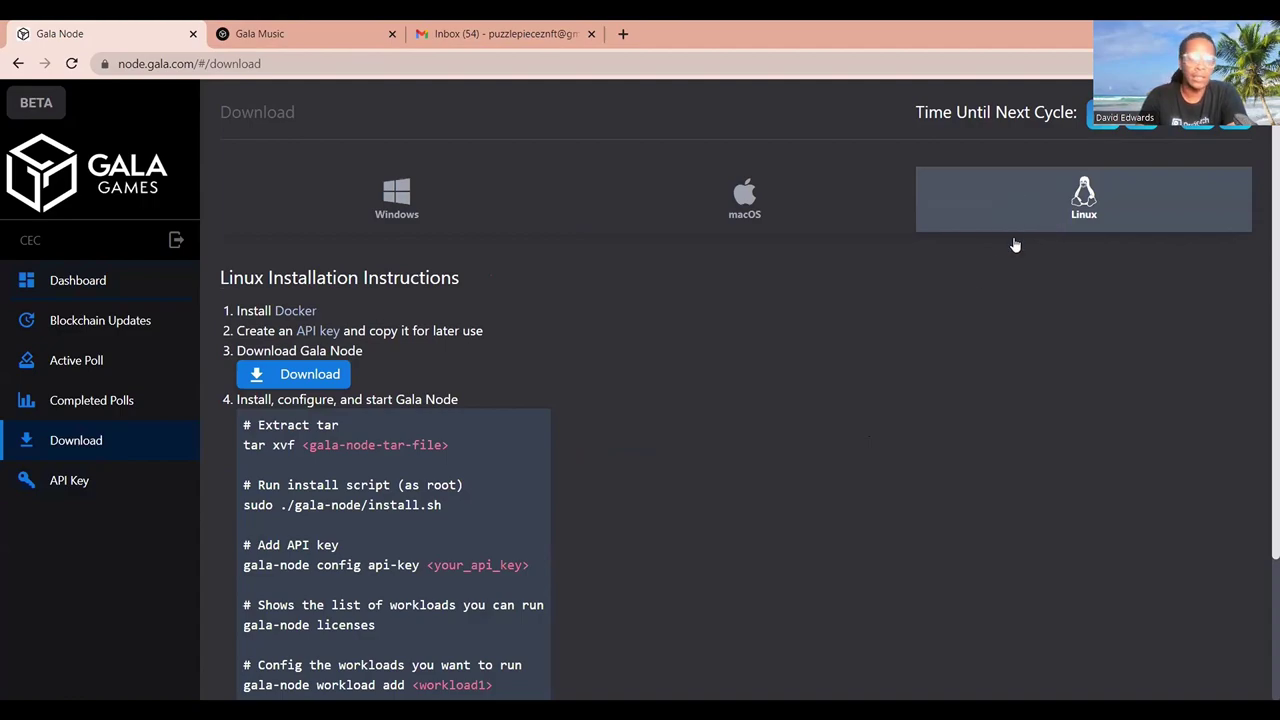
scroll(700, 403, "down", 1)
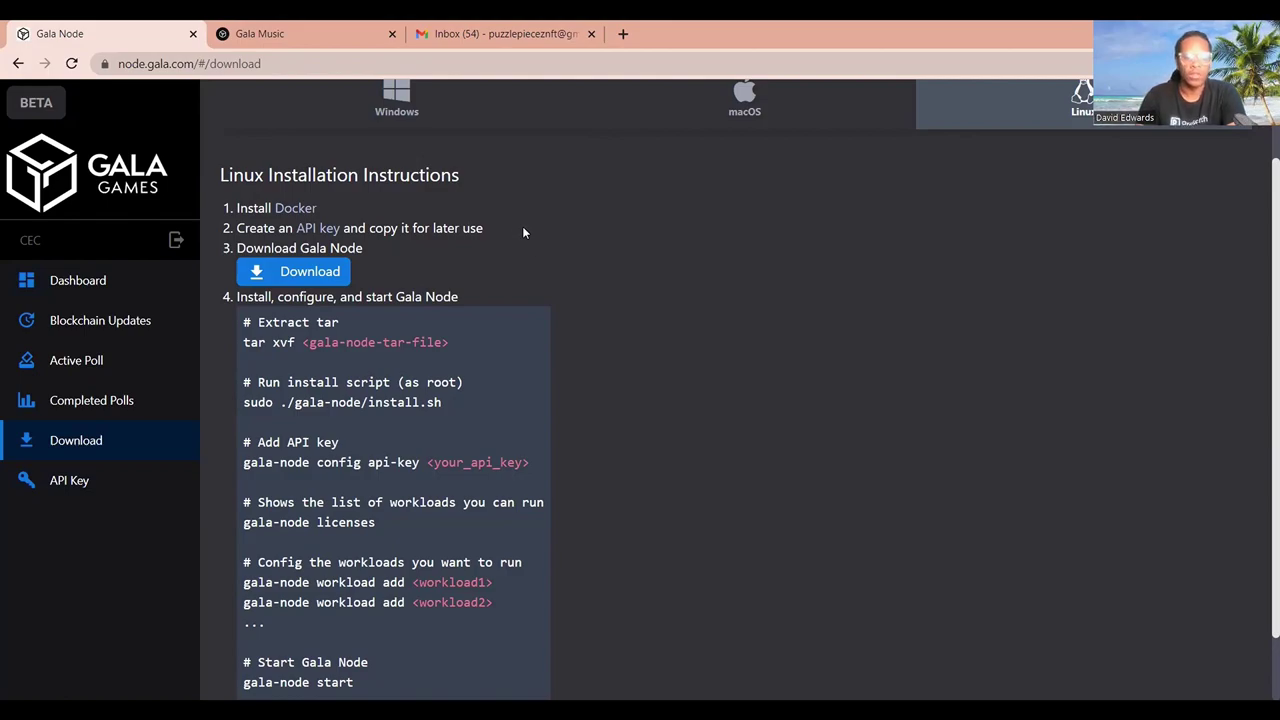
scroll(522, 230, "down", 2)
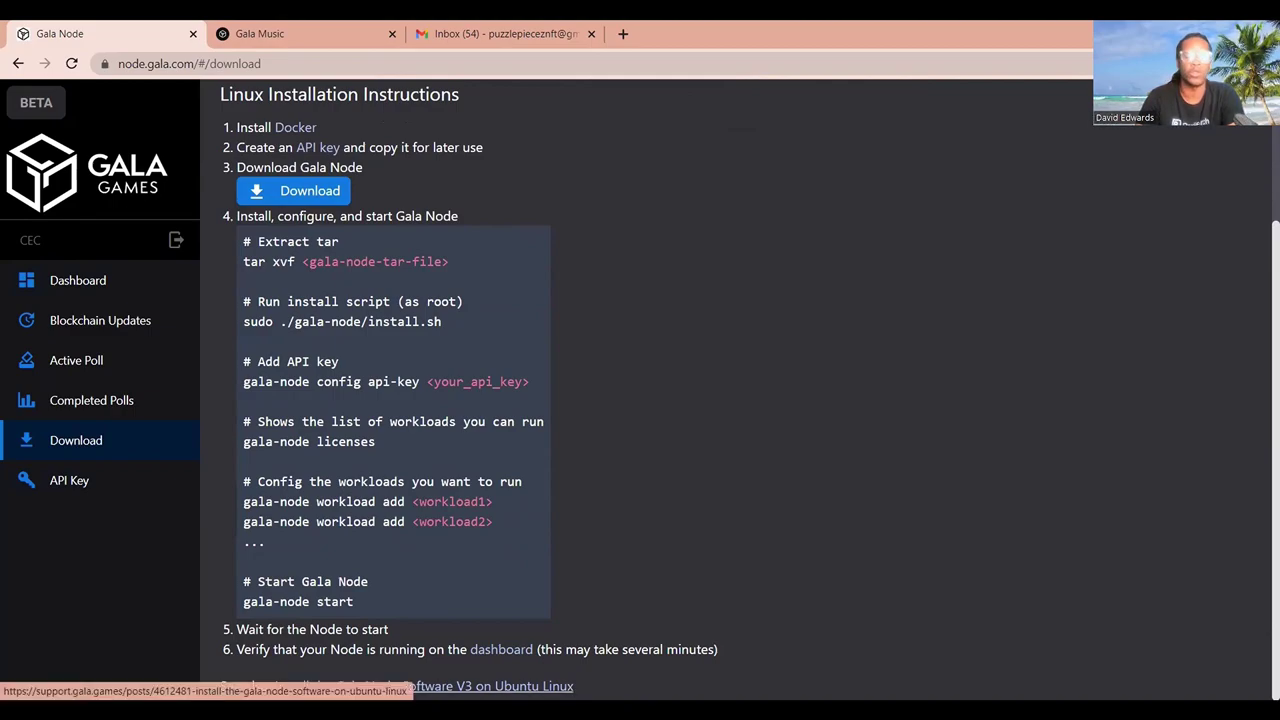
Open the 'See also' Ubuntu guide and read down to Installing The Gala Node Software.
left_click(500, 686)
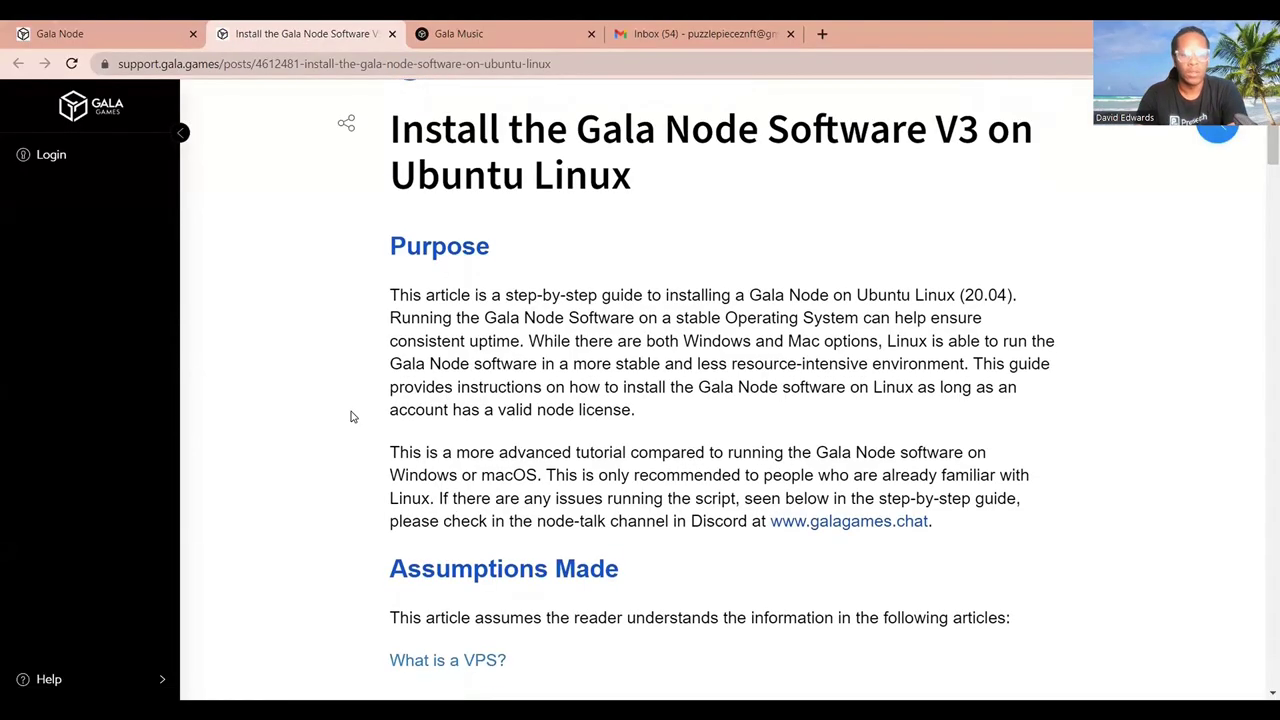
scroll(351, 416, "down", 1)
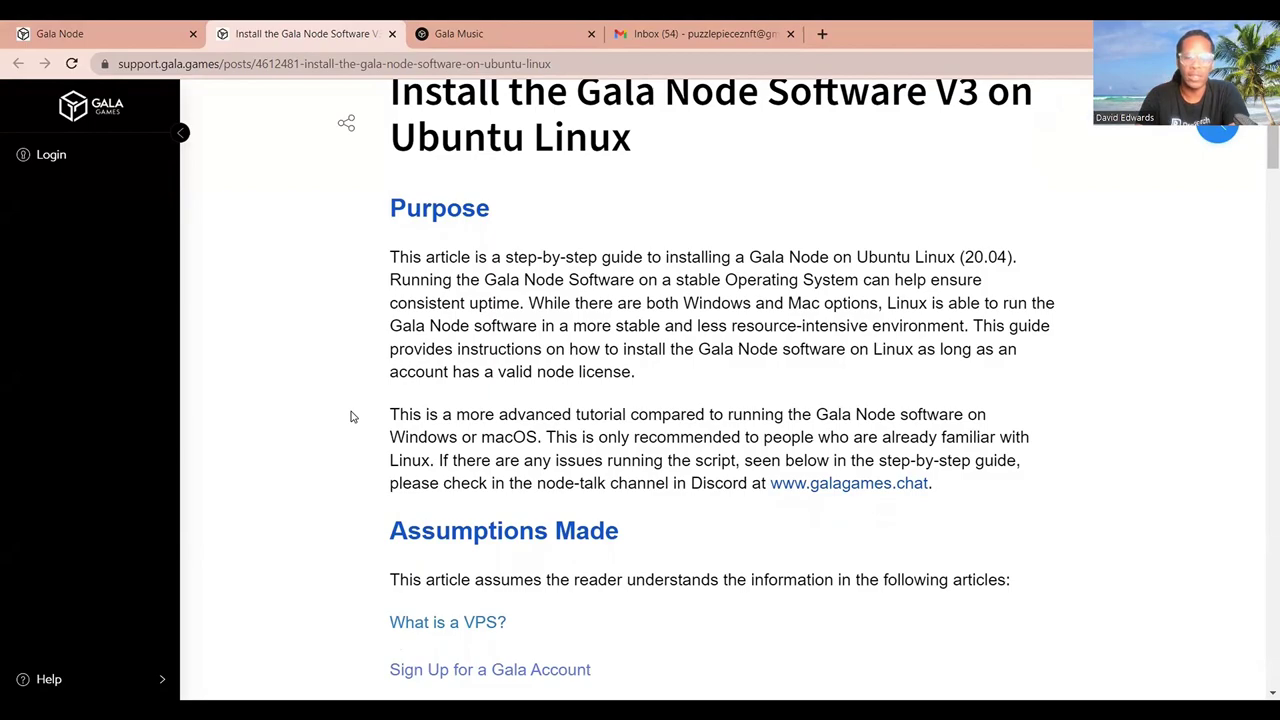
scroll(351, 416, "down", 1)
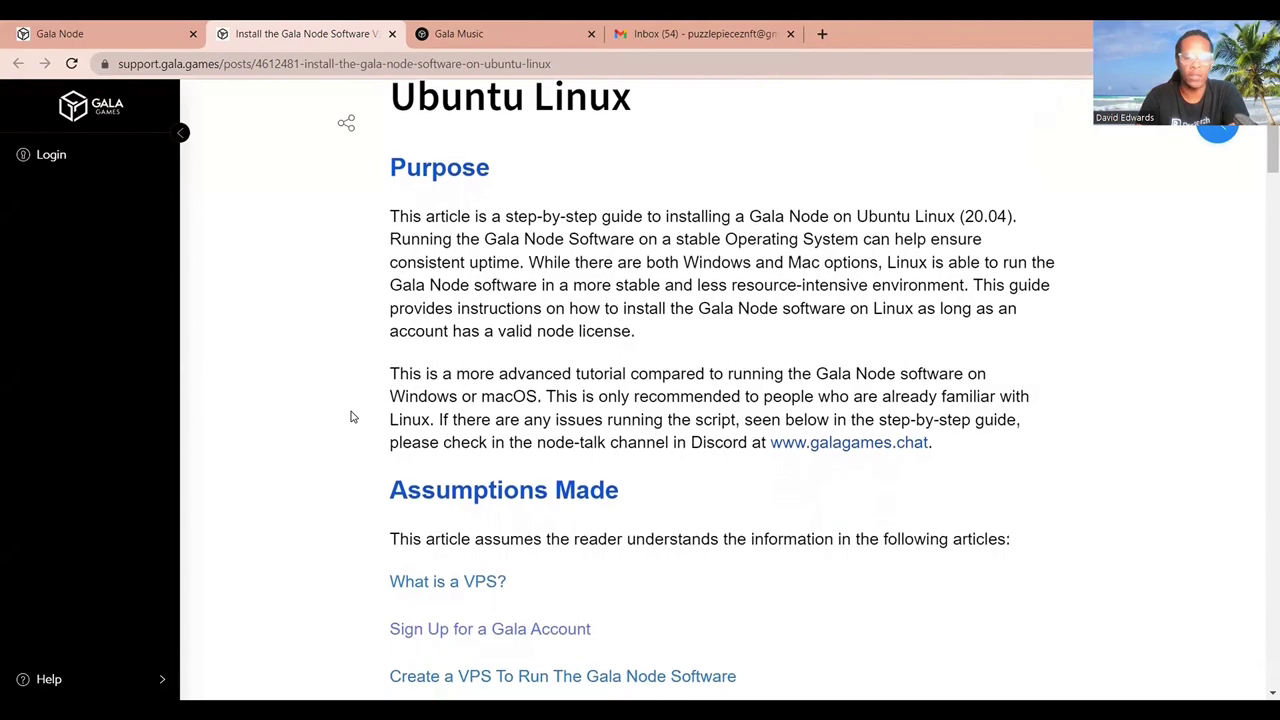
scroll(351, 416, "down", 1)
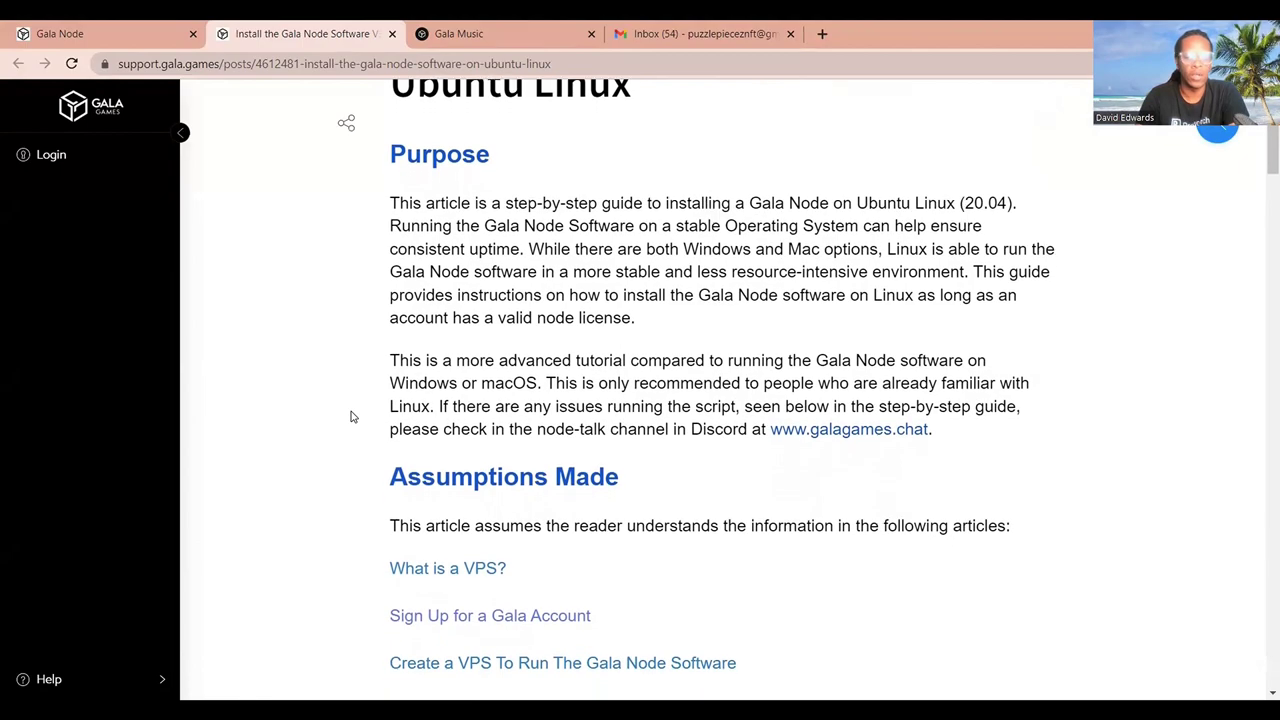
scroll(351, 416, "down", 3)
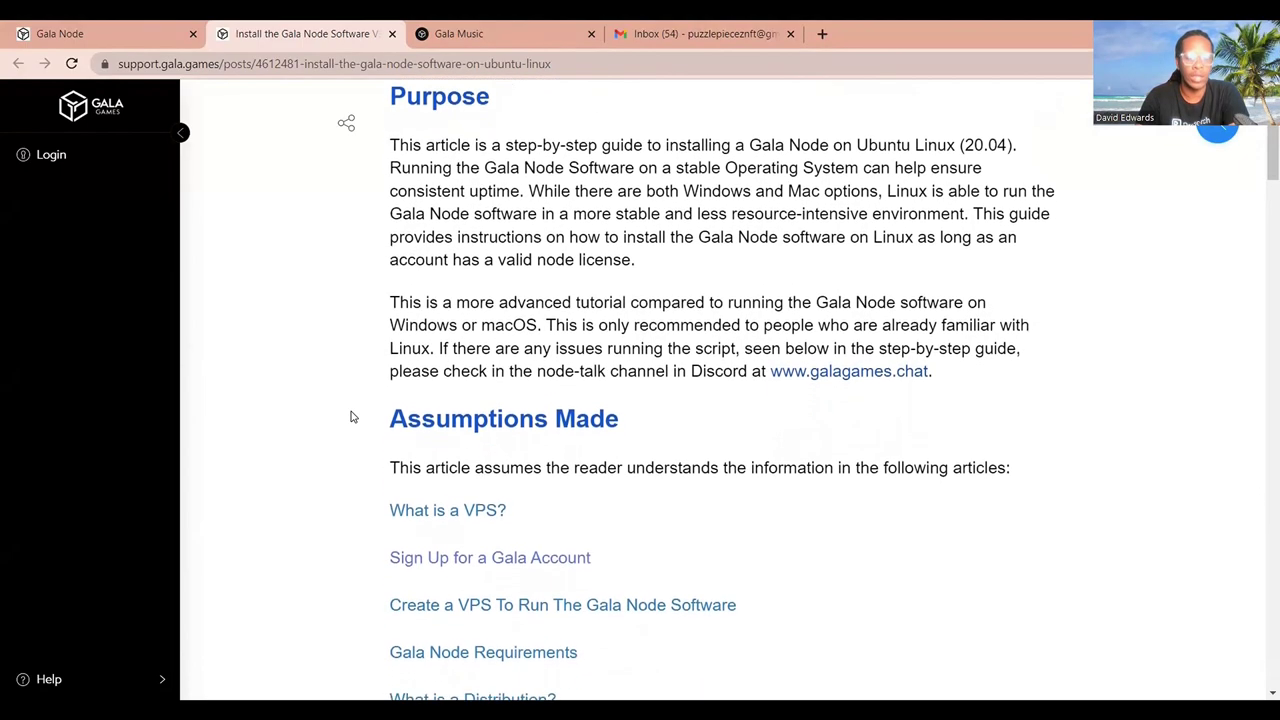
scroll(351, 416, "down", 3)
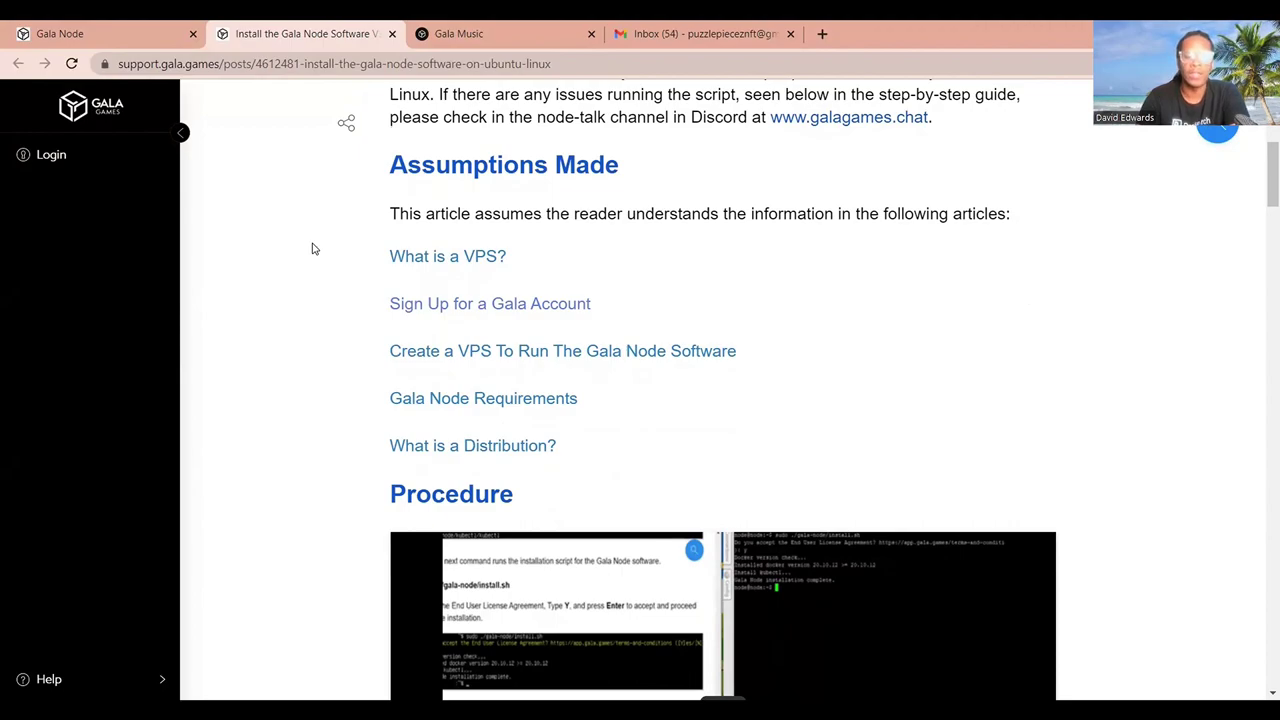
scroll(313, 248, "down", 1)
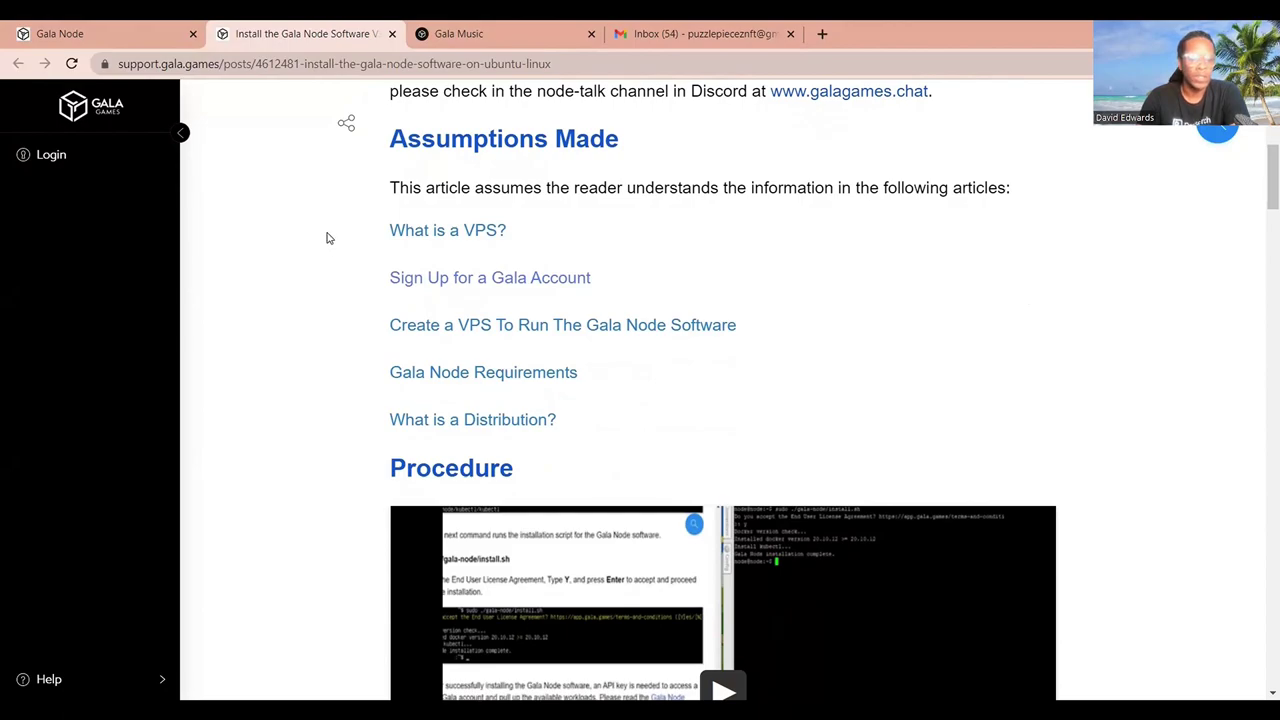
scroll(326, 237, "down", 1)
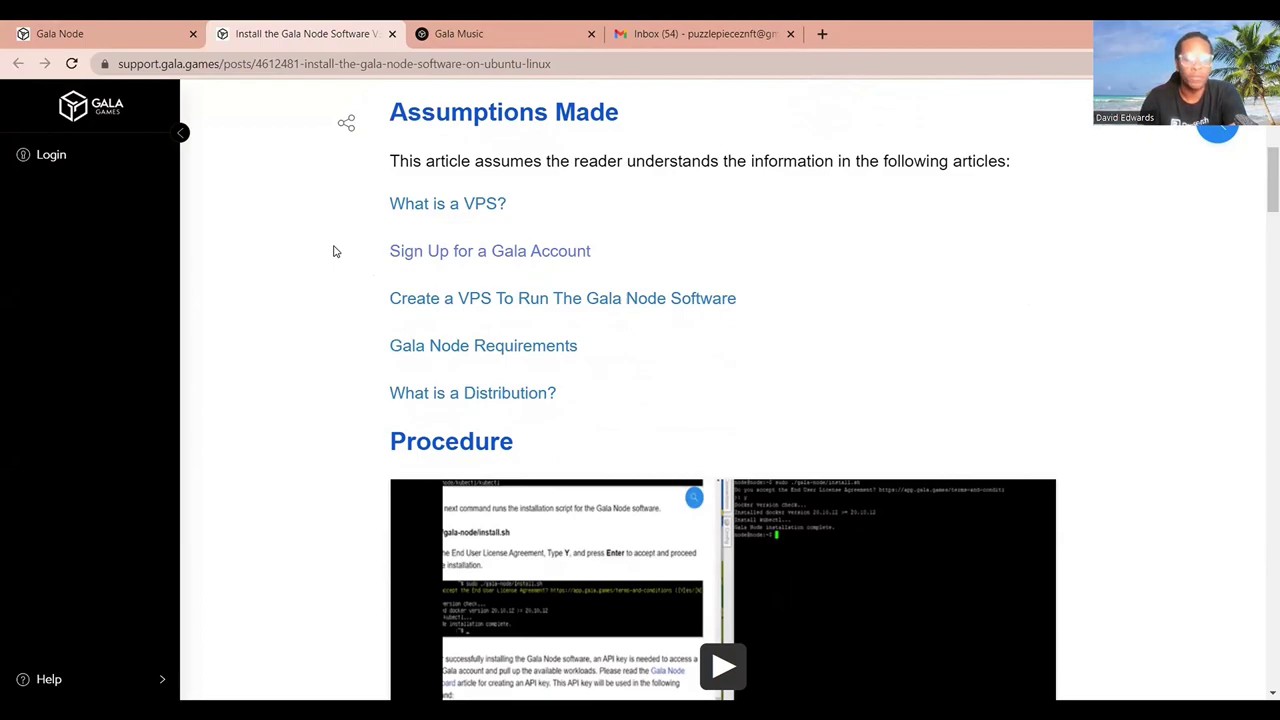
scroll(361, 297, "down", 1)
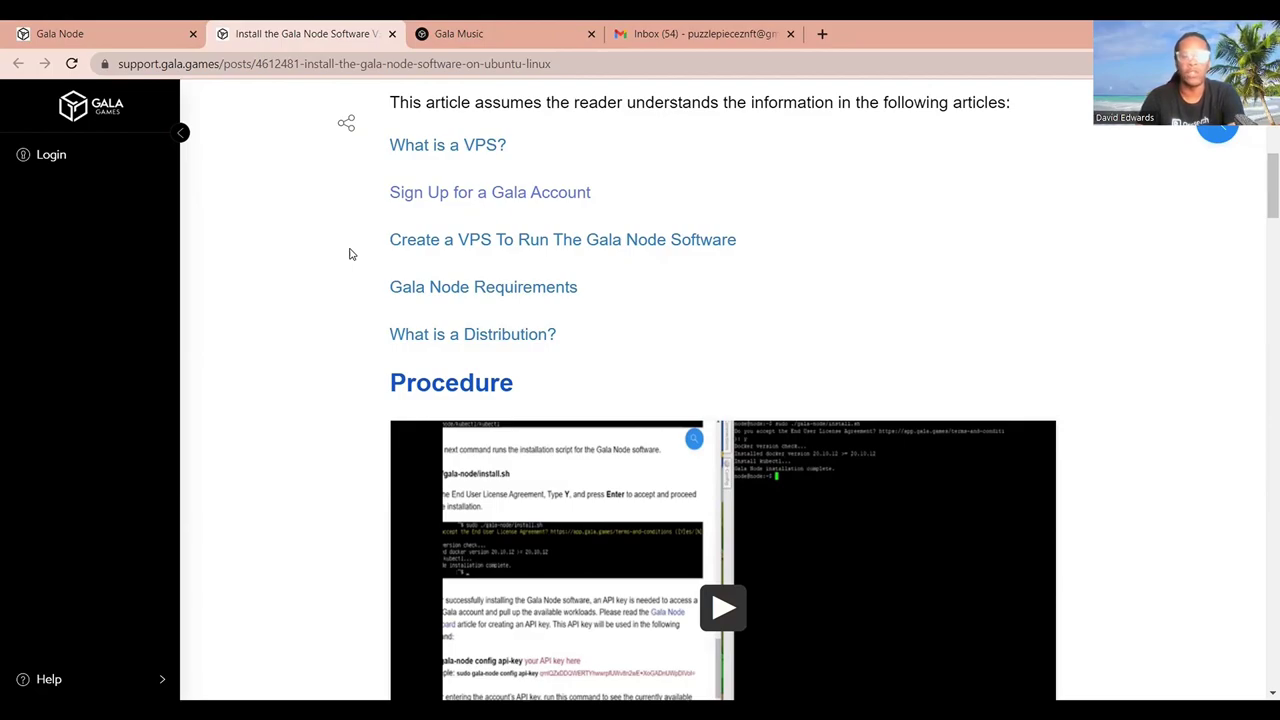
scroll(347, 291, "down", 1)
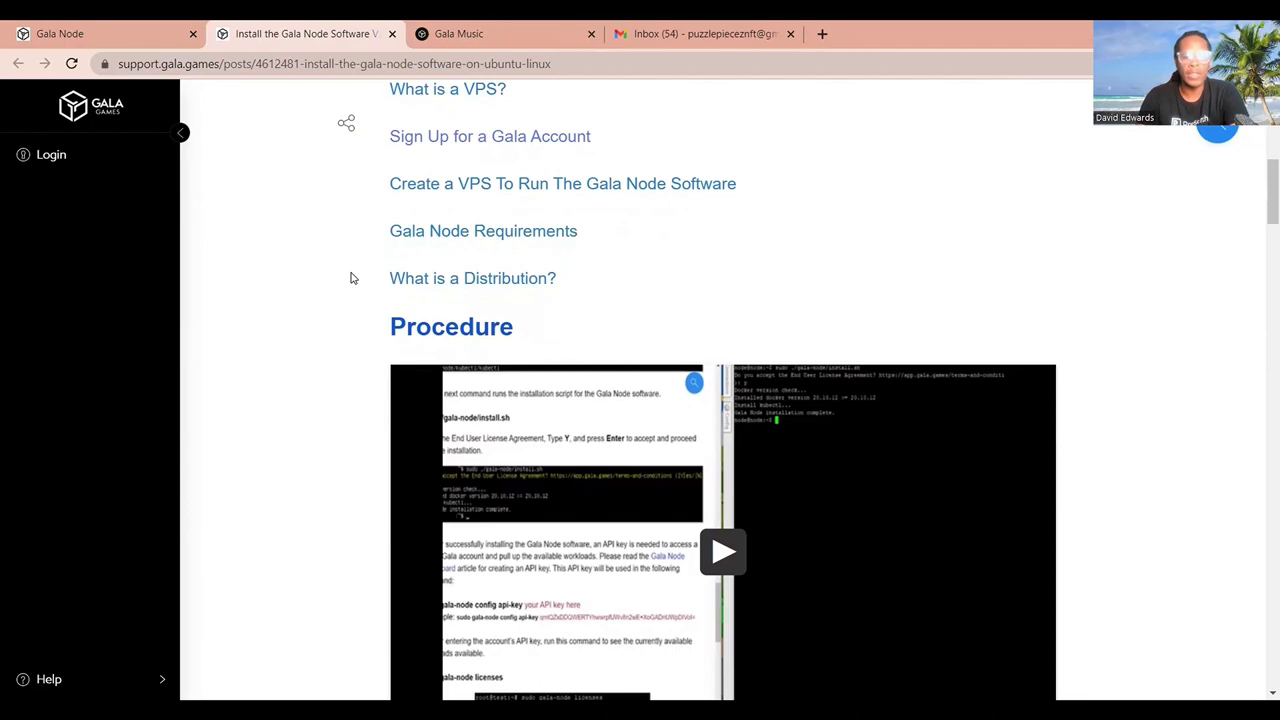
scroll(350, 278, "up", 1)
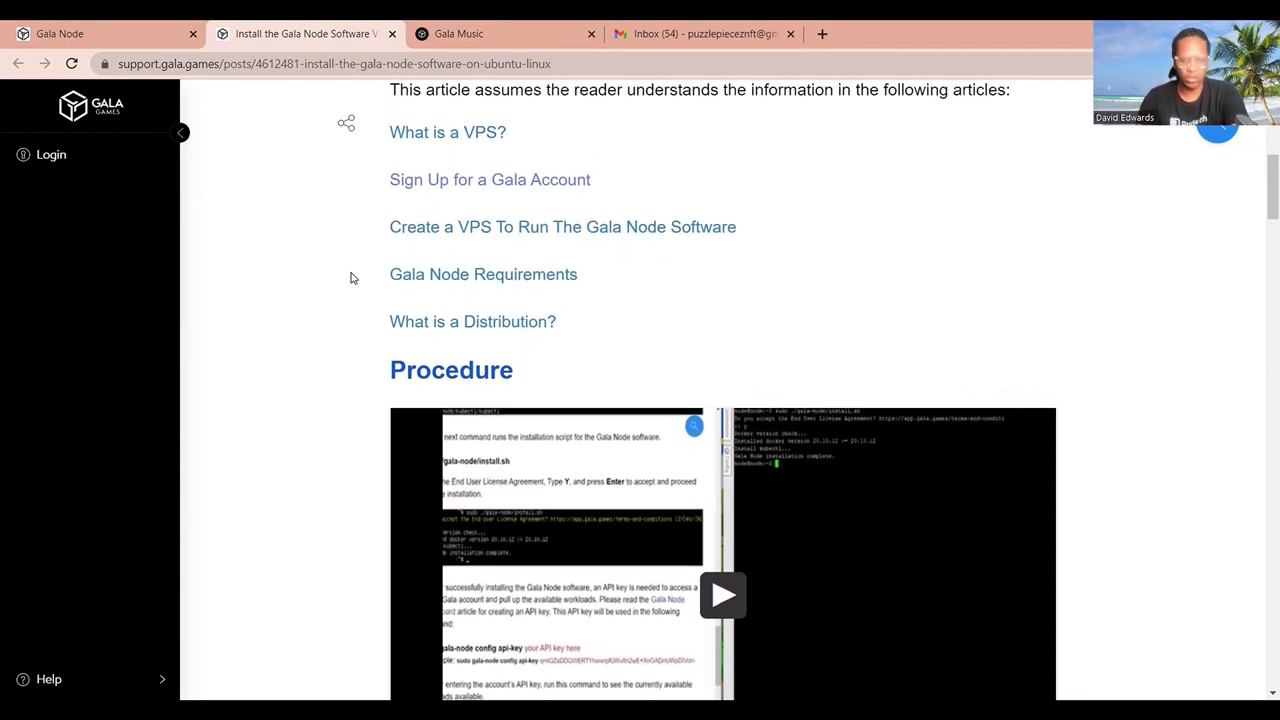
scroll(350, 278, "down", 1)
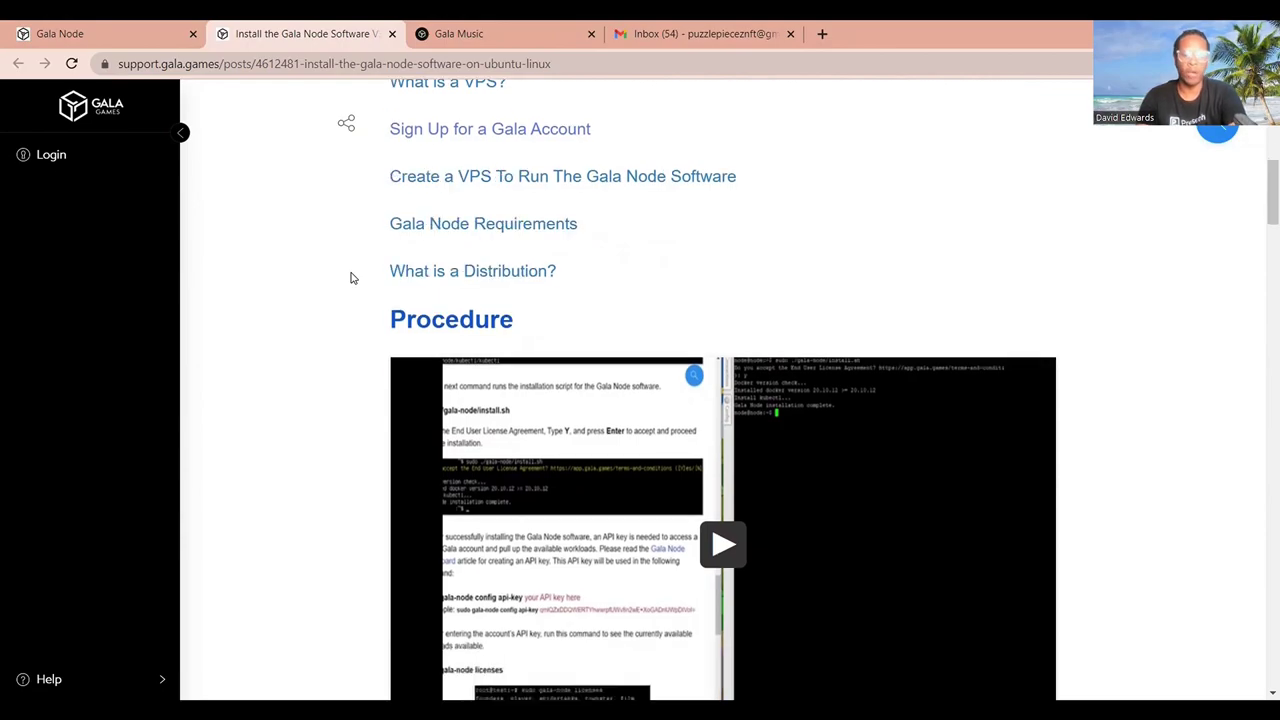
scroll(350, 278, "down", 1)
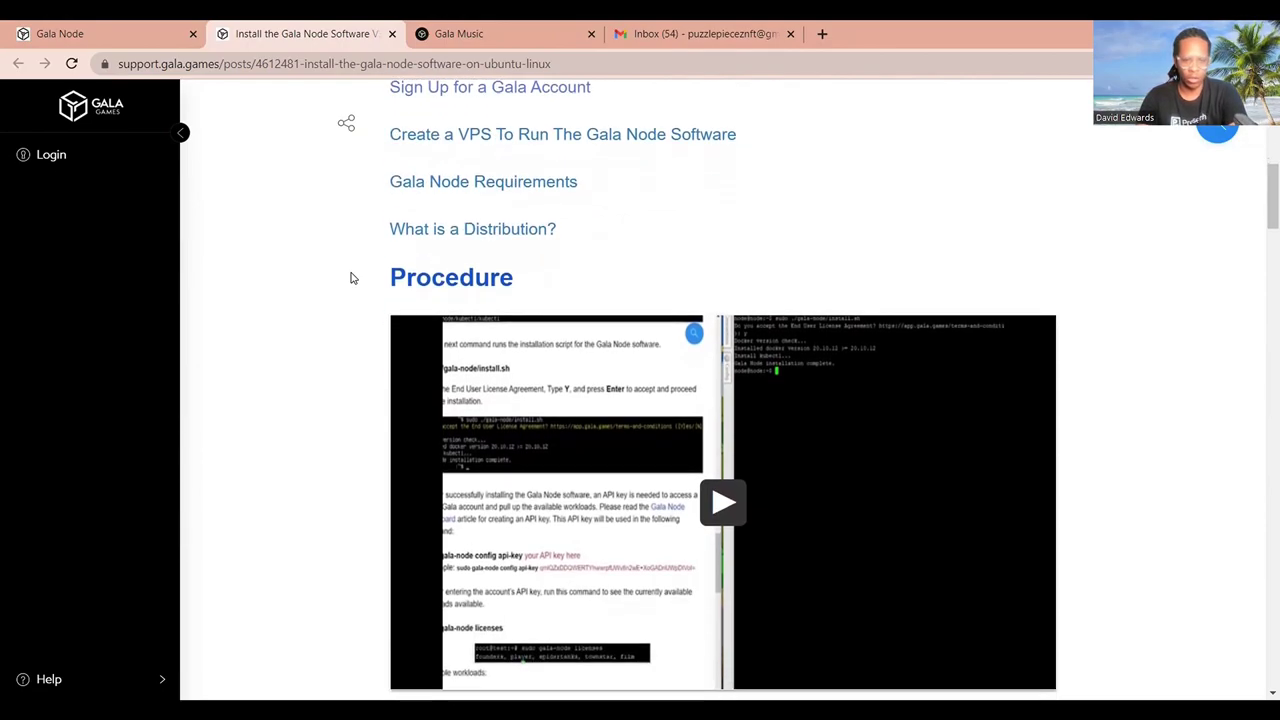
scroll(350, 278, "down", 8)
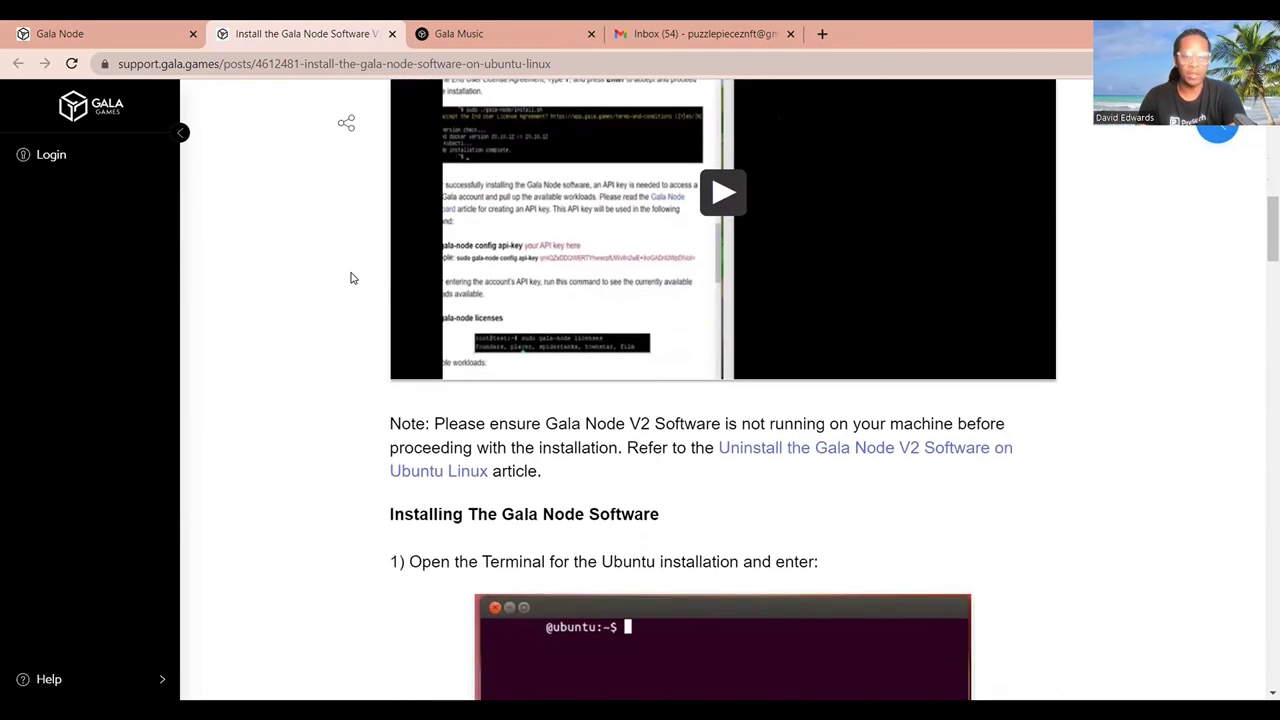
scroll(350, 278, "down", 2)
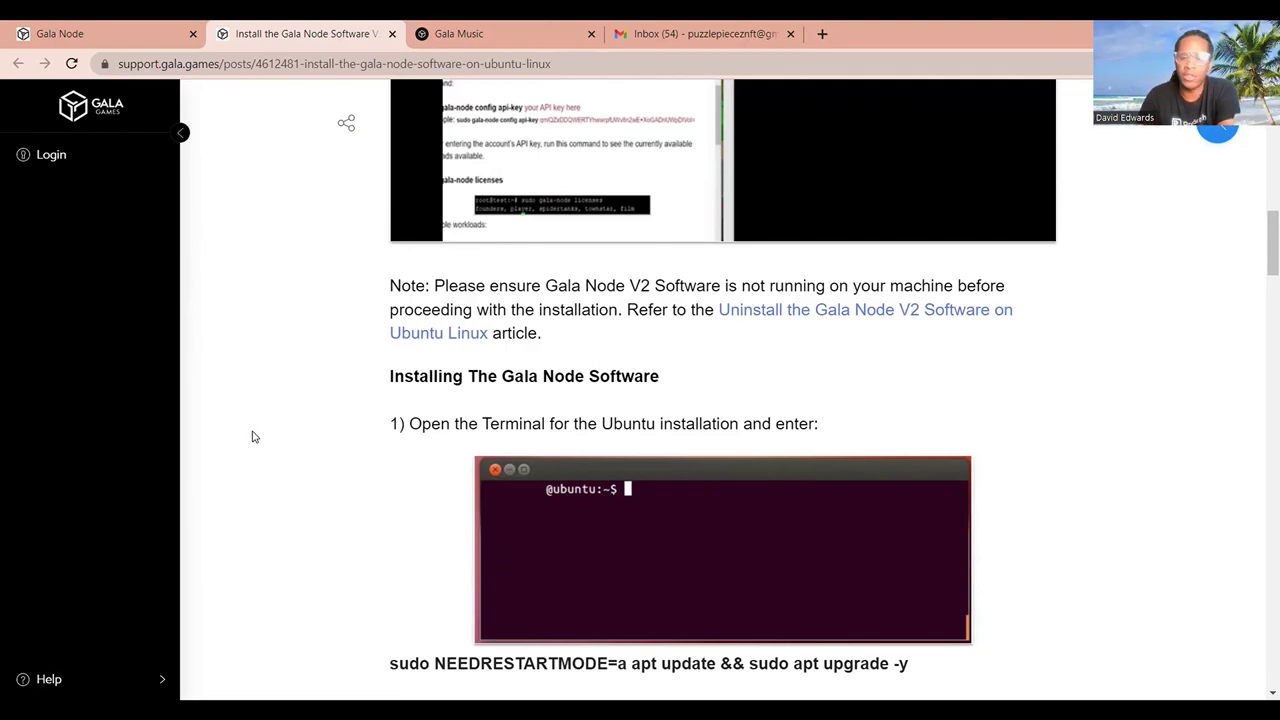
scroll(303, 500, "down", 2)
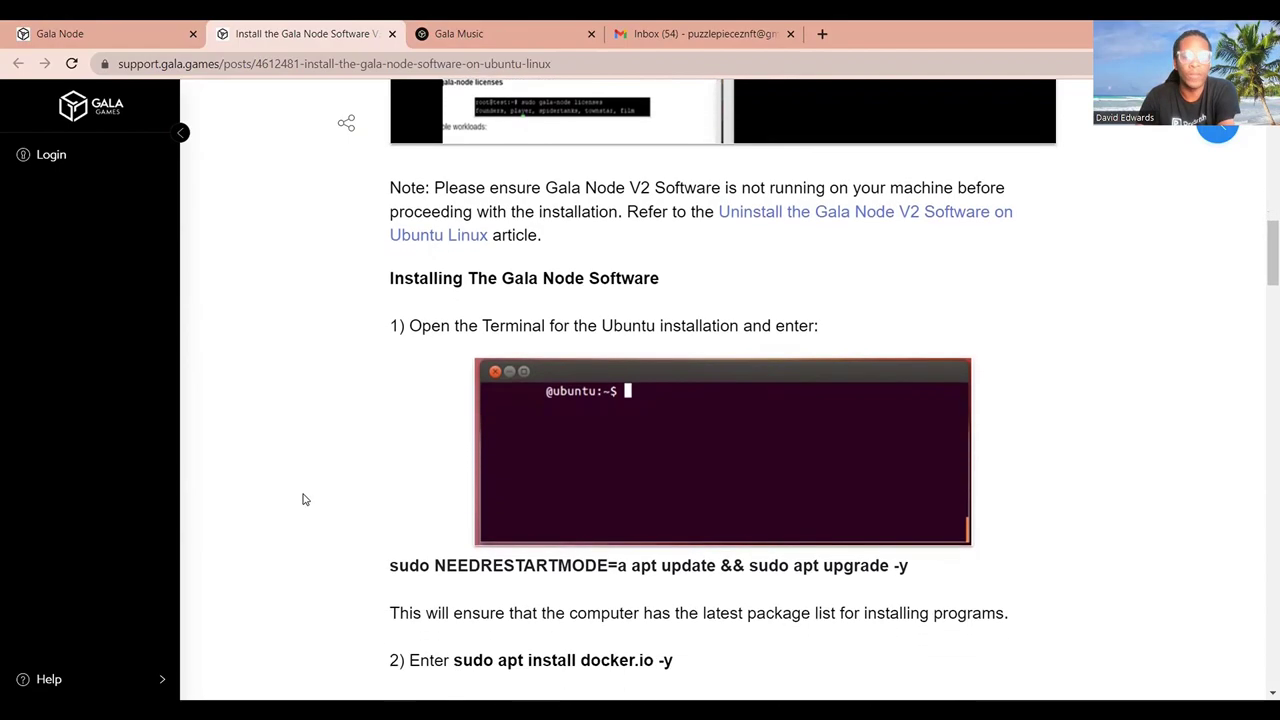
scroll(305, 500, "down", 1)
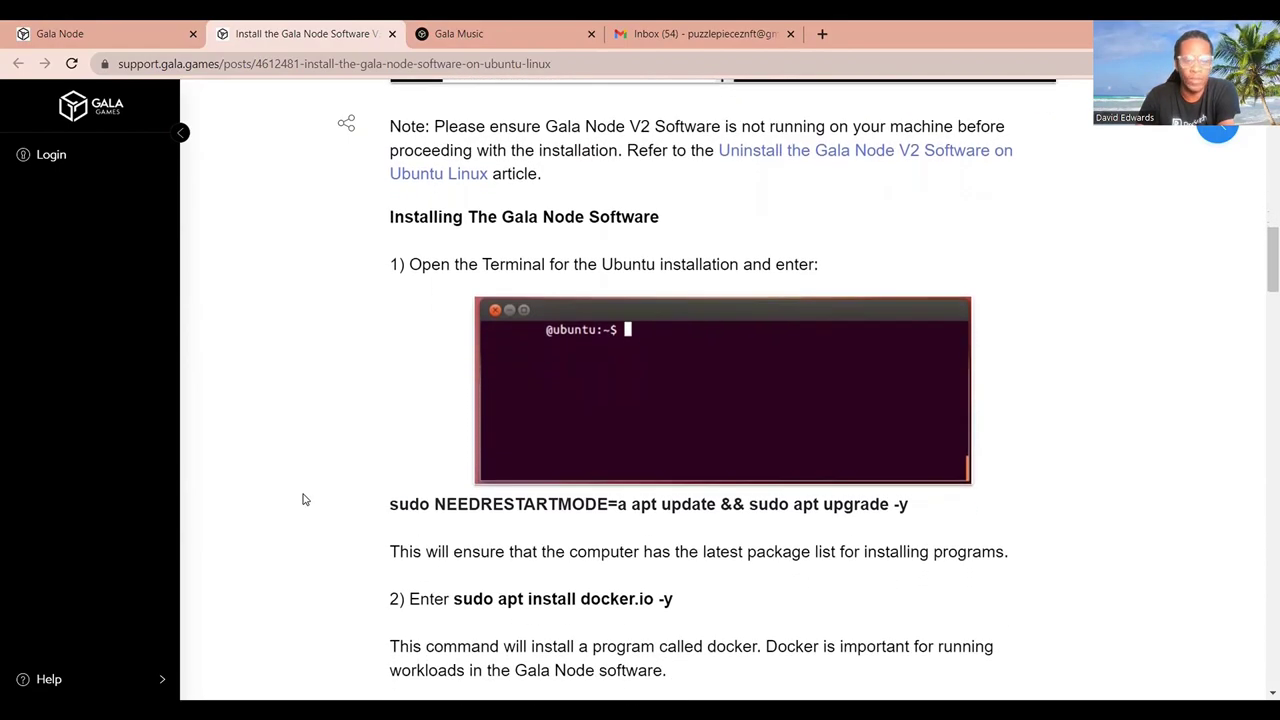
scroll(305, 500, "down", 1)
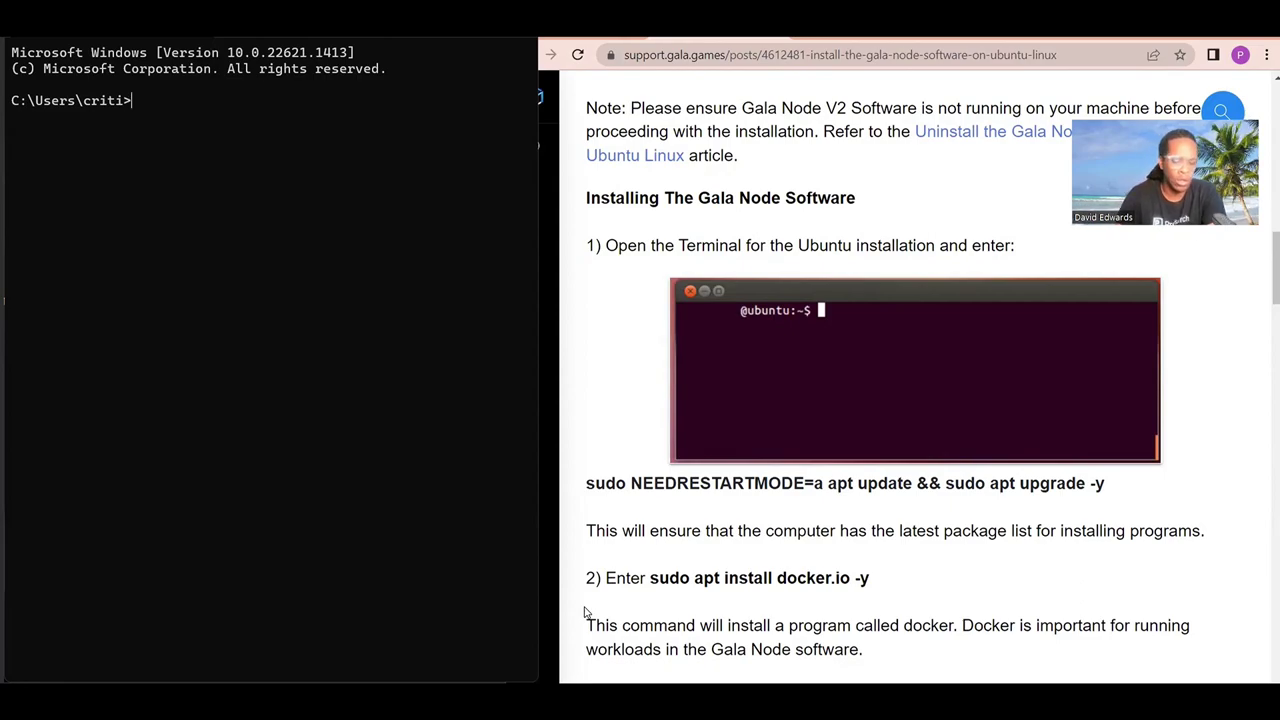
Start an ssh command to log in as root at the VPS's IP address.
type("ssh")
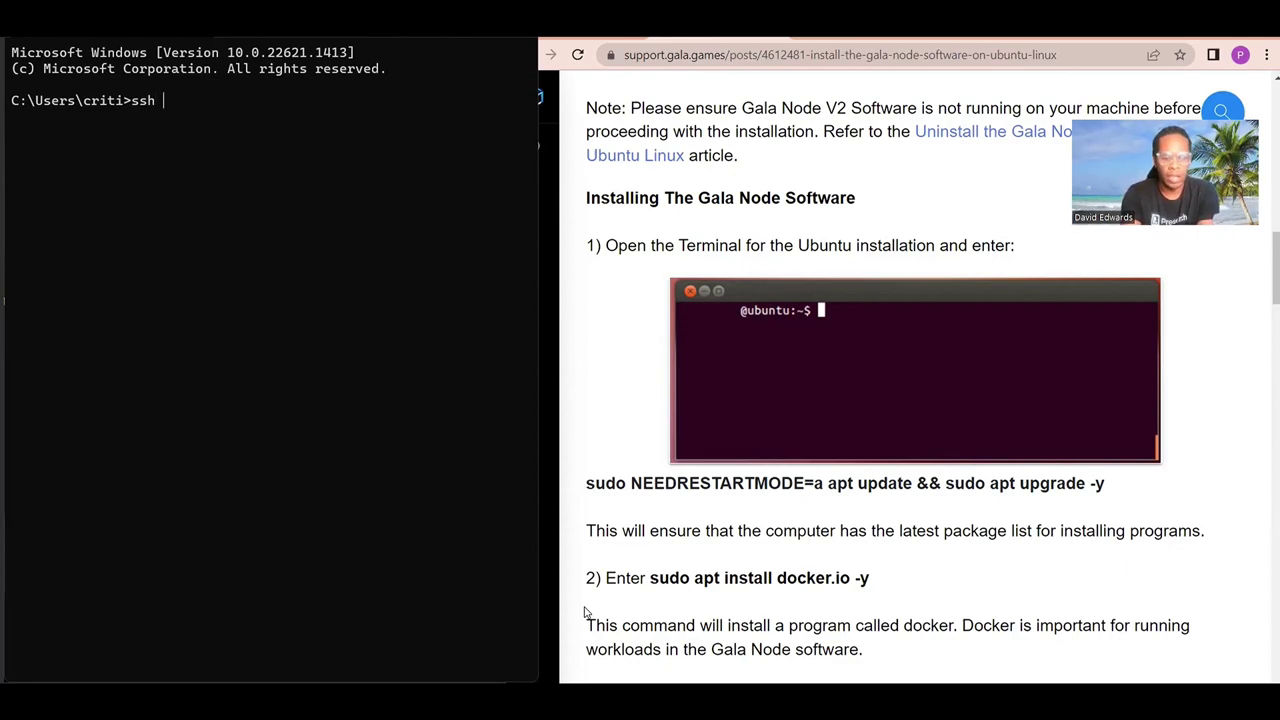
type(" root")
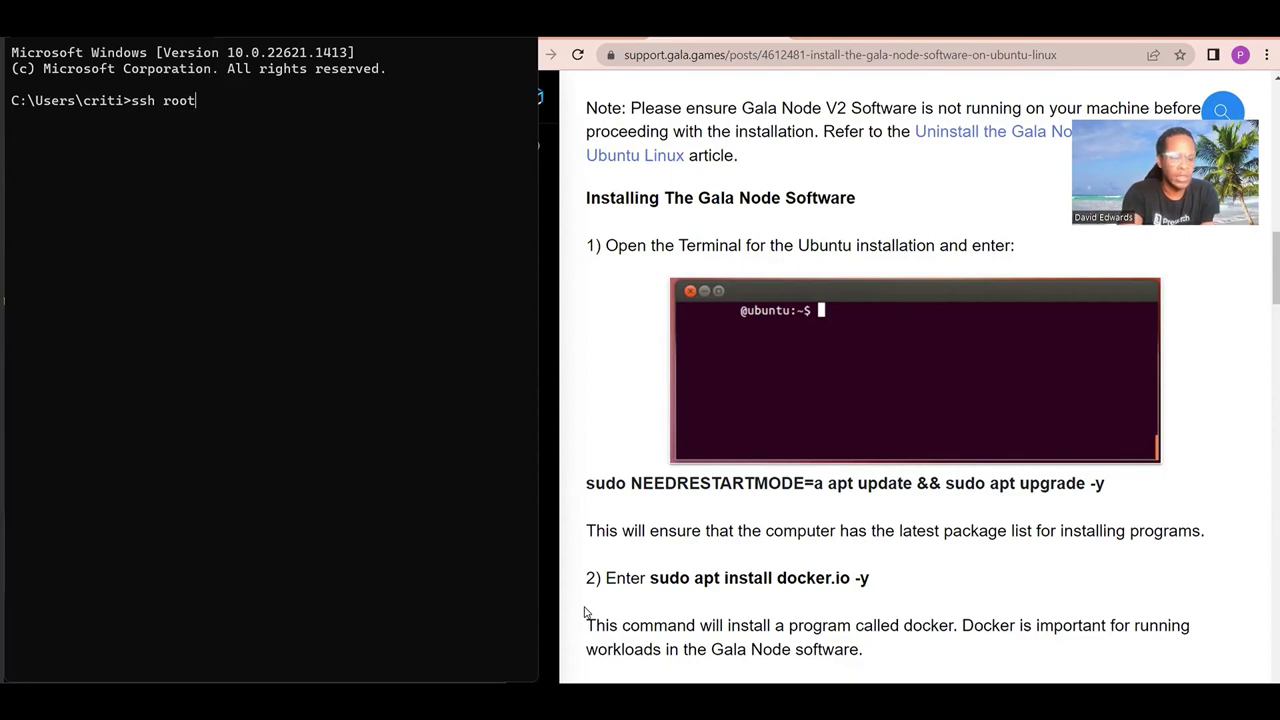
type("@")
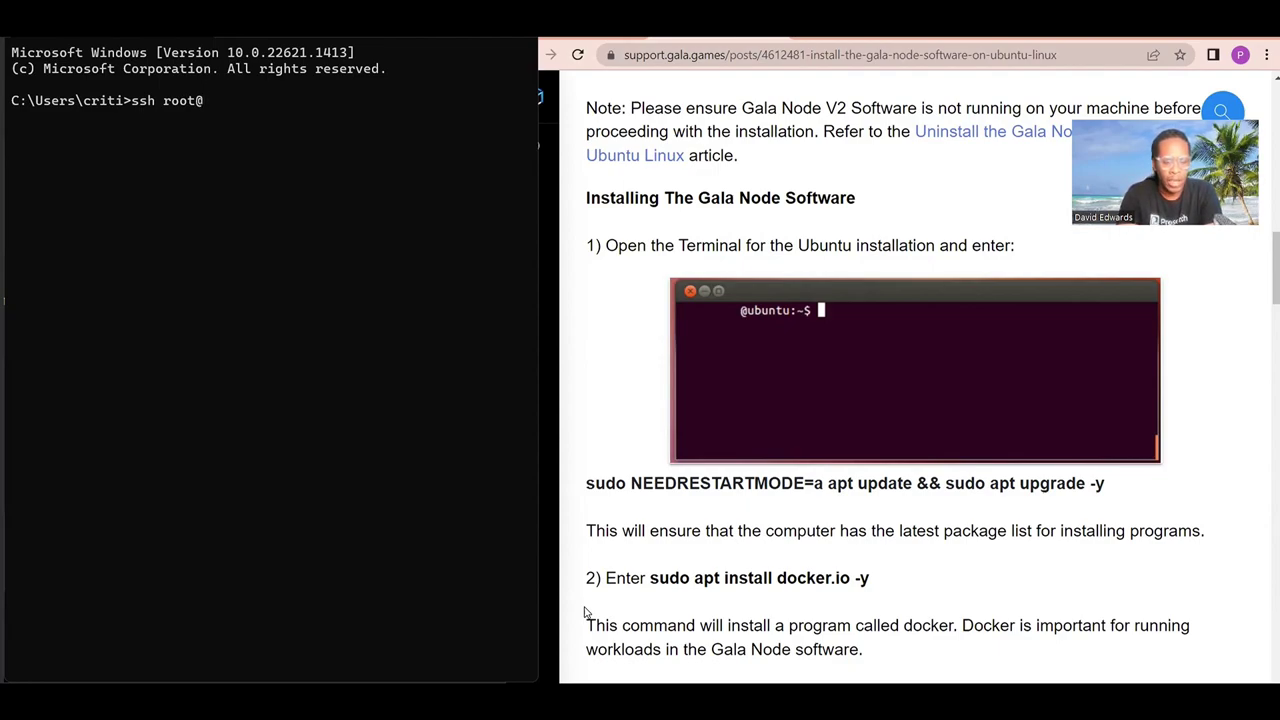
type("123")
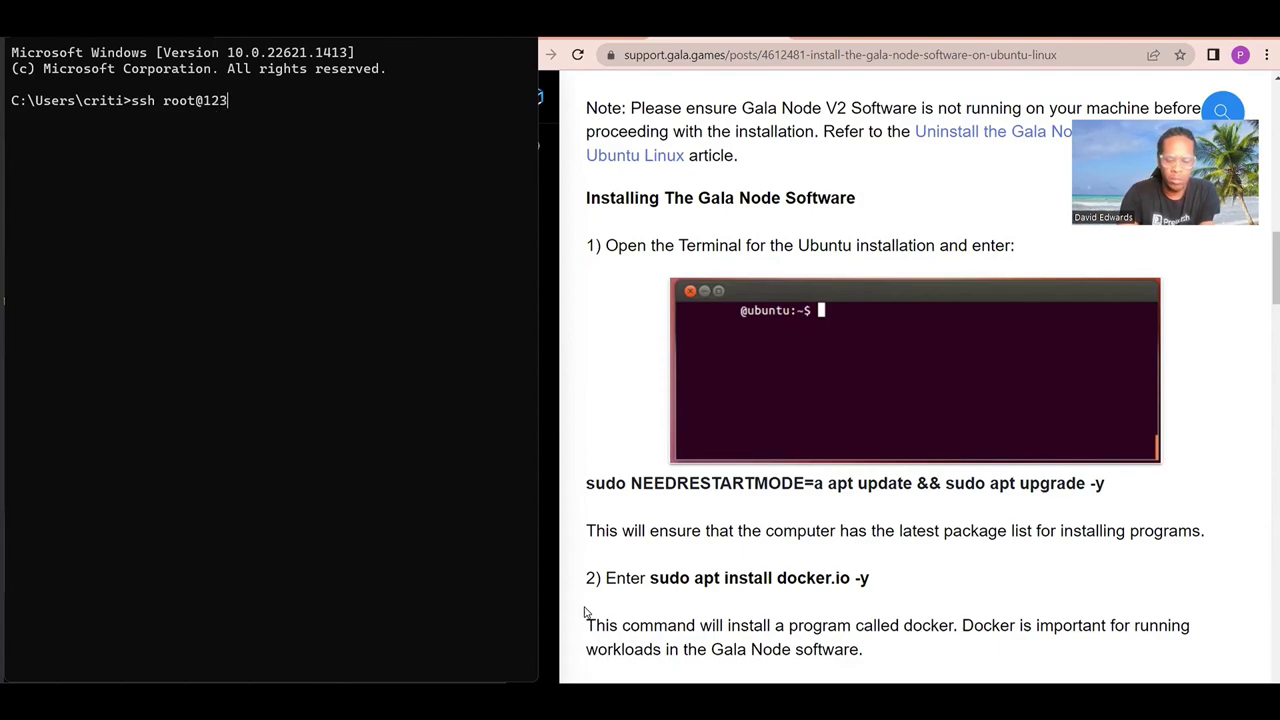
type(".45.67")
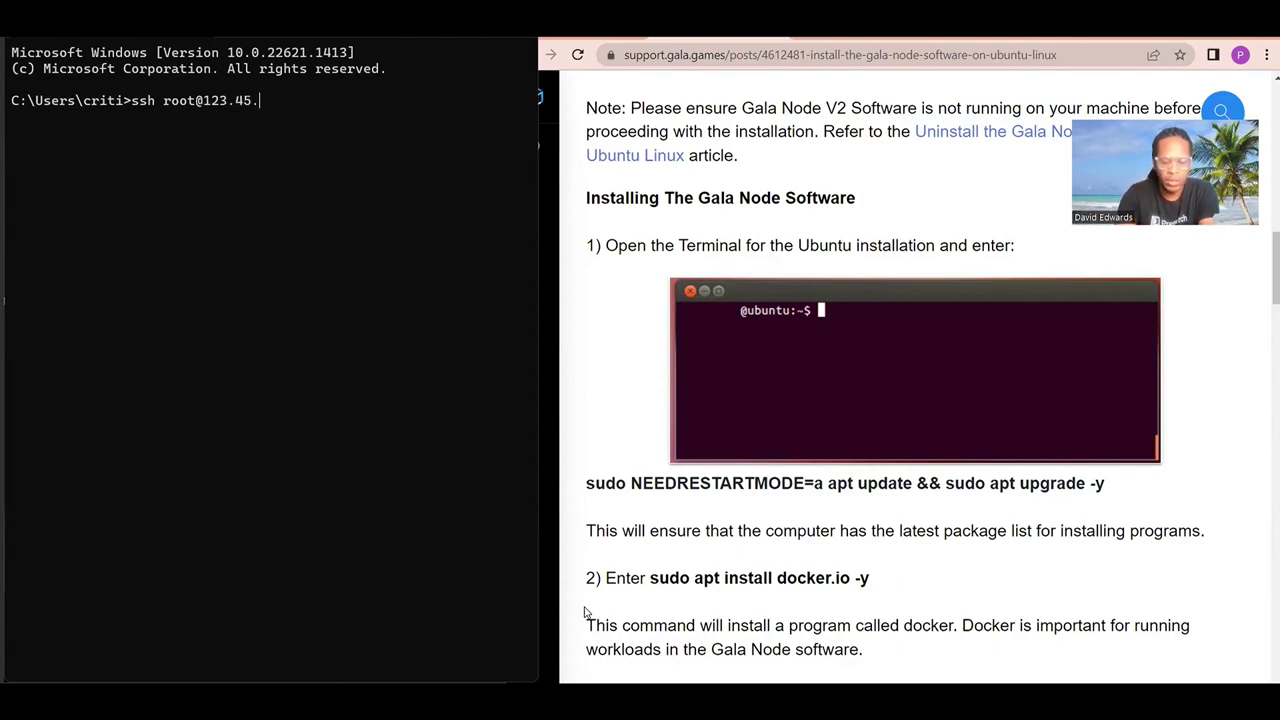
type("8")
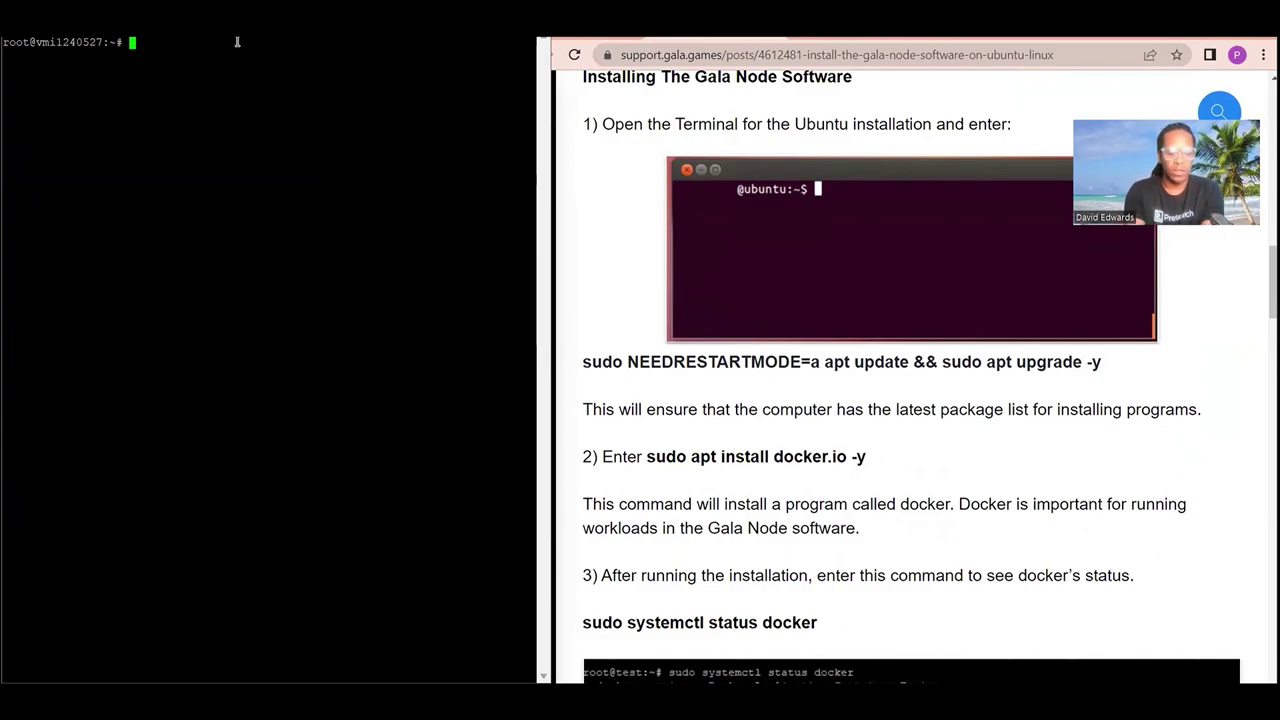
Run sudo apt-get update -y and sudo apt-get upgrade -y; 3 packages are kept back.
type("sudo")
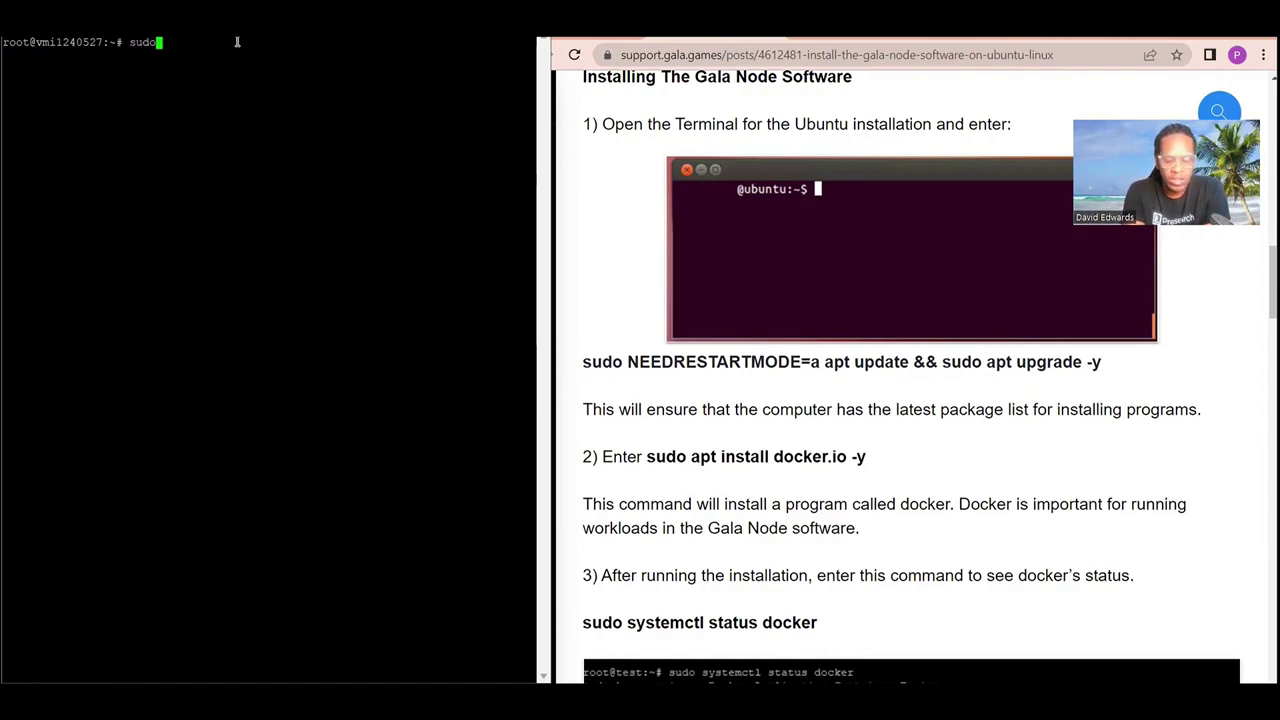
type(" apt-get update")
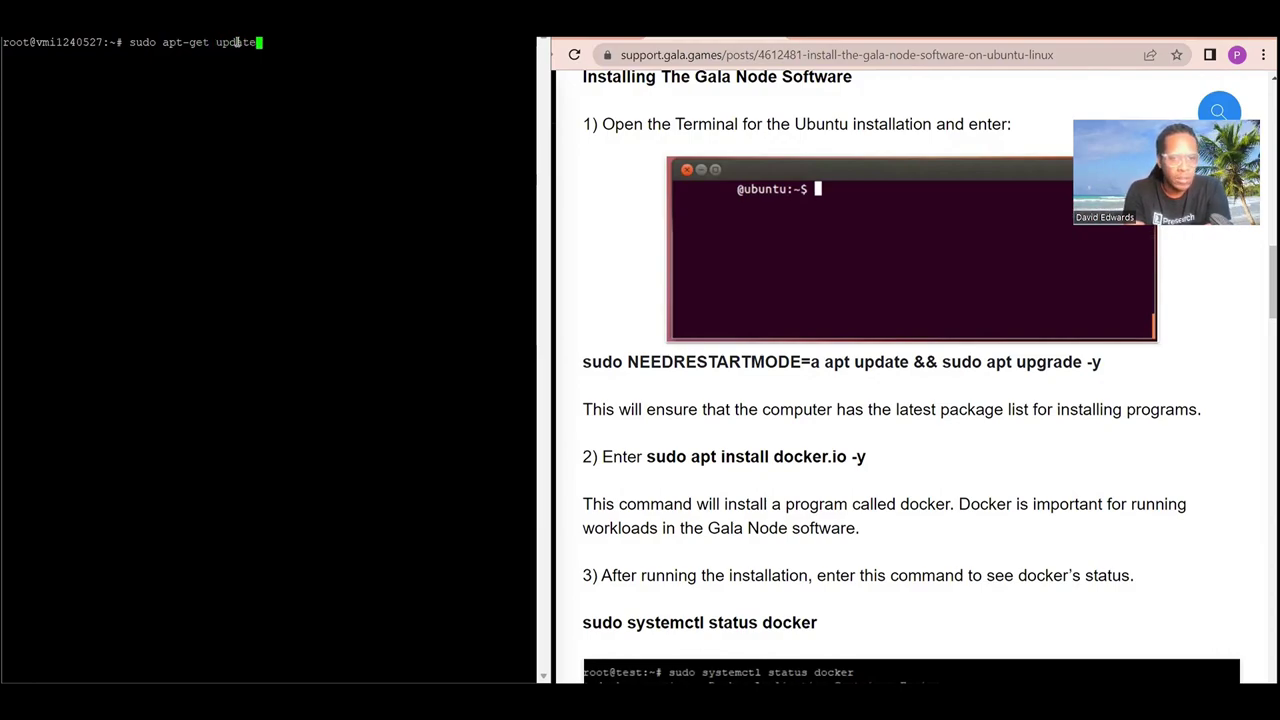
type(" -y")
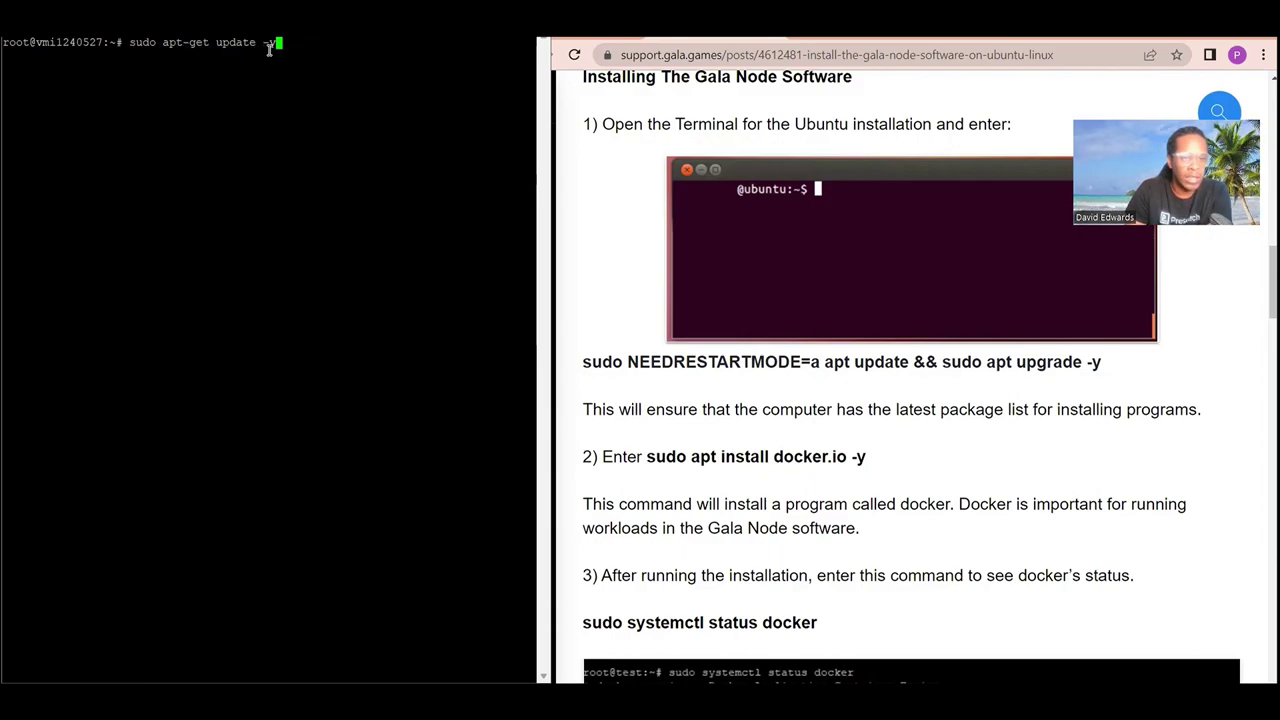
key("Return")
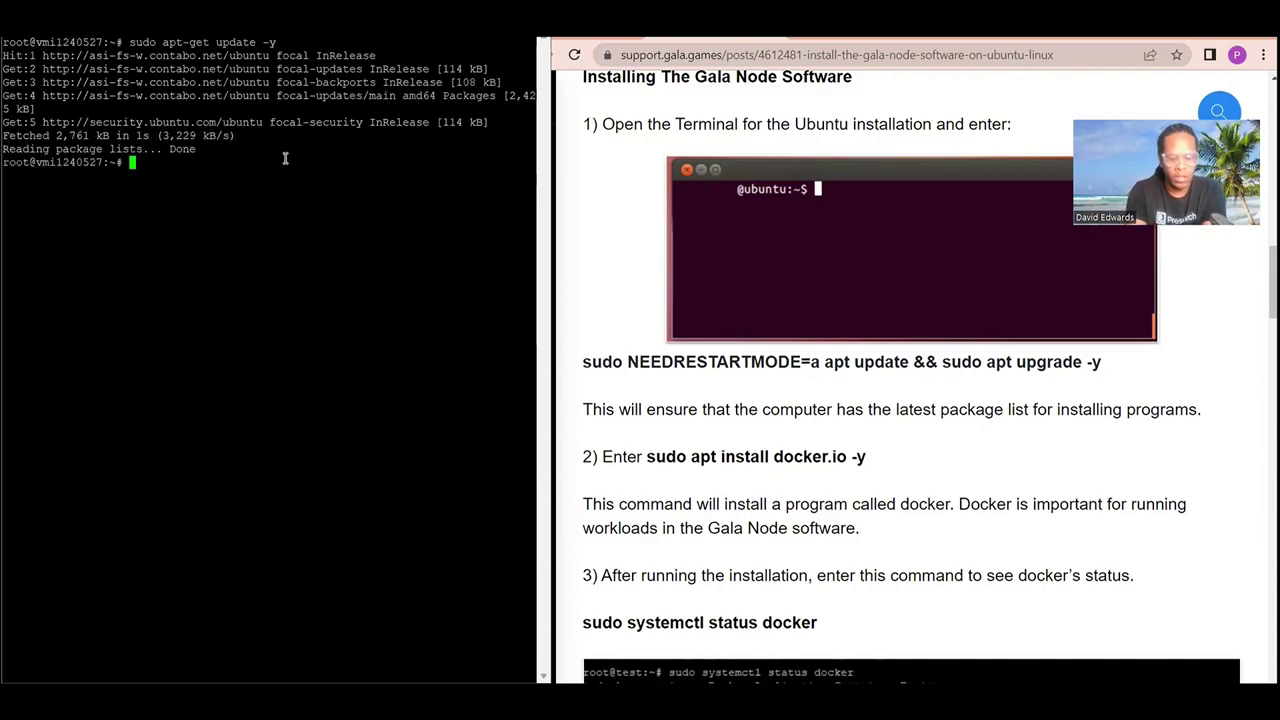
type("sudo")
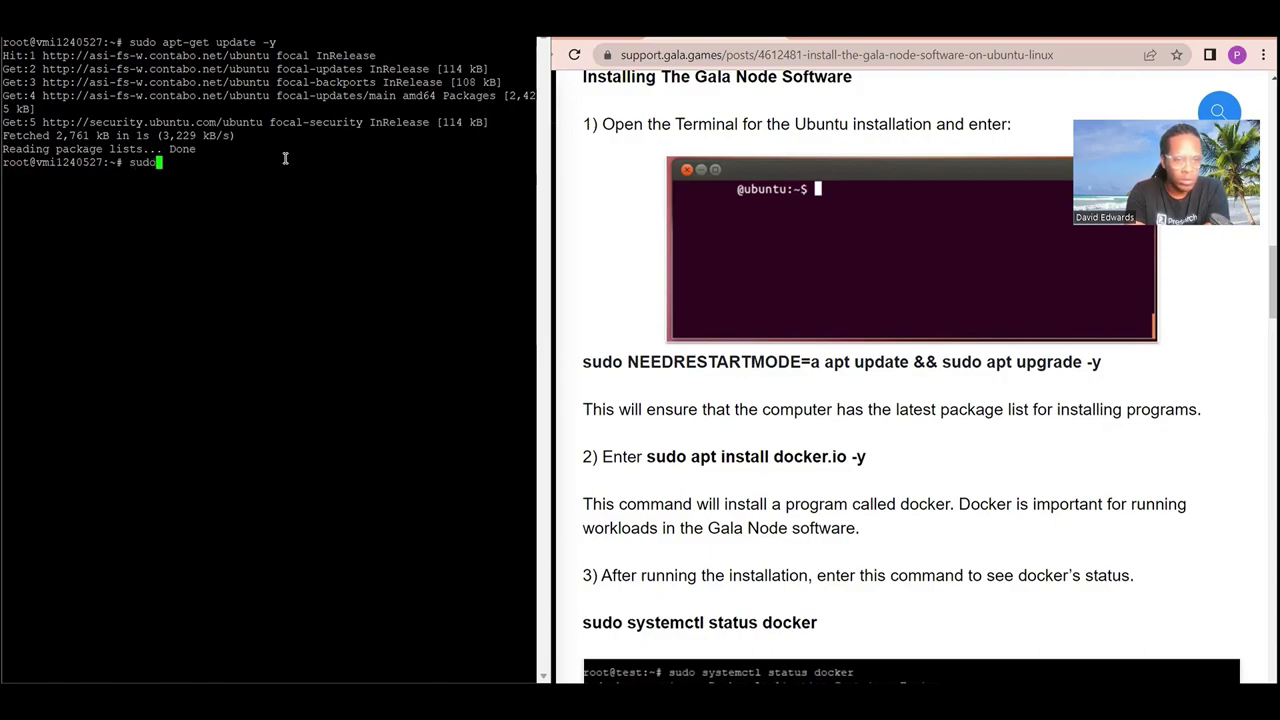
type(" ap")
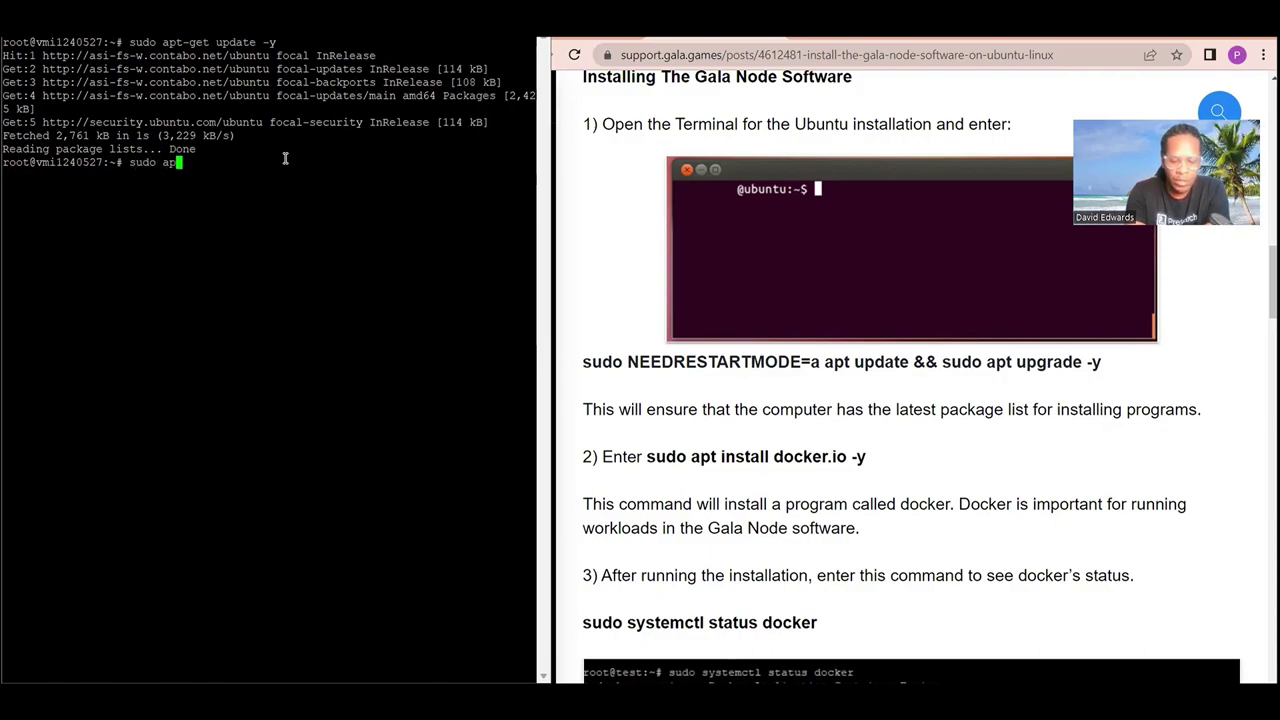
type("t-ge")
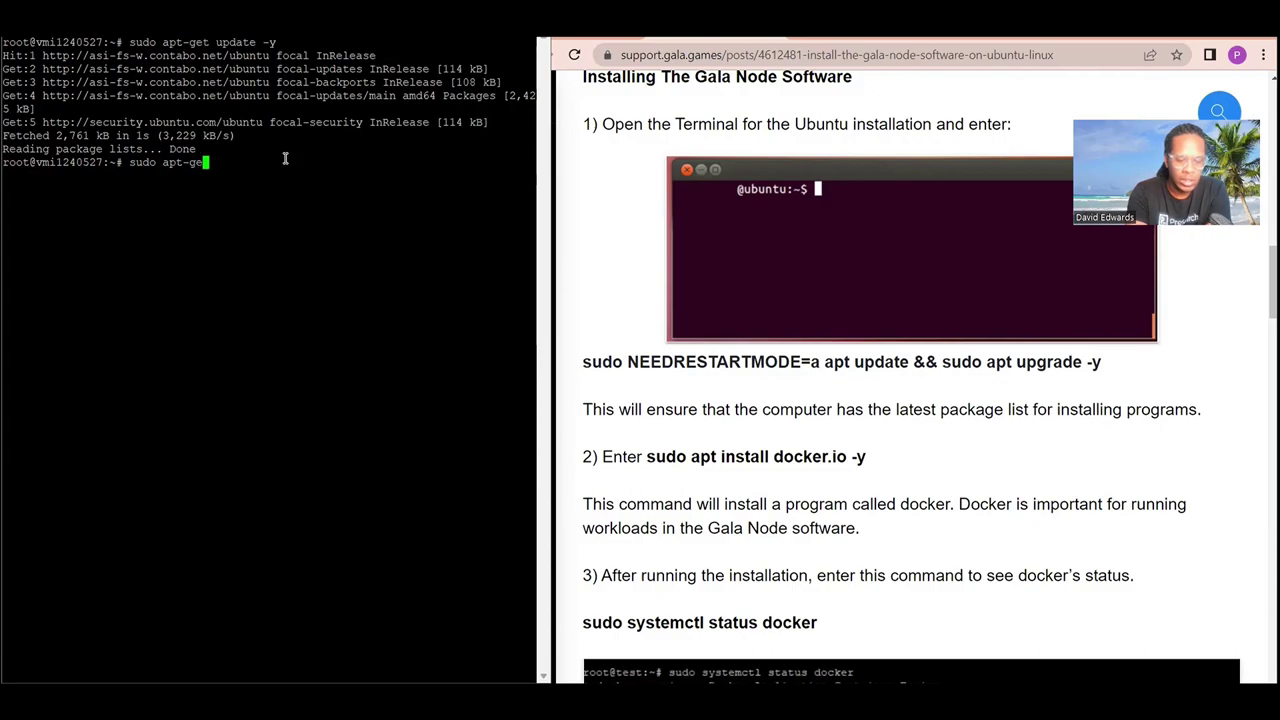
type("t up")
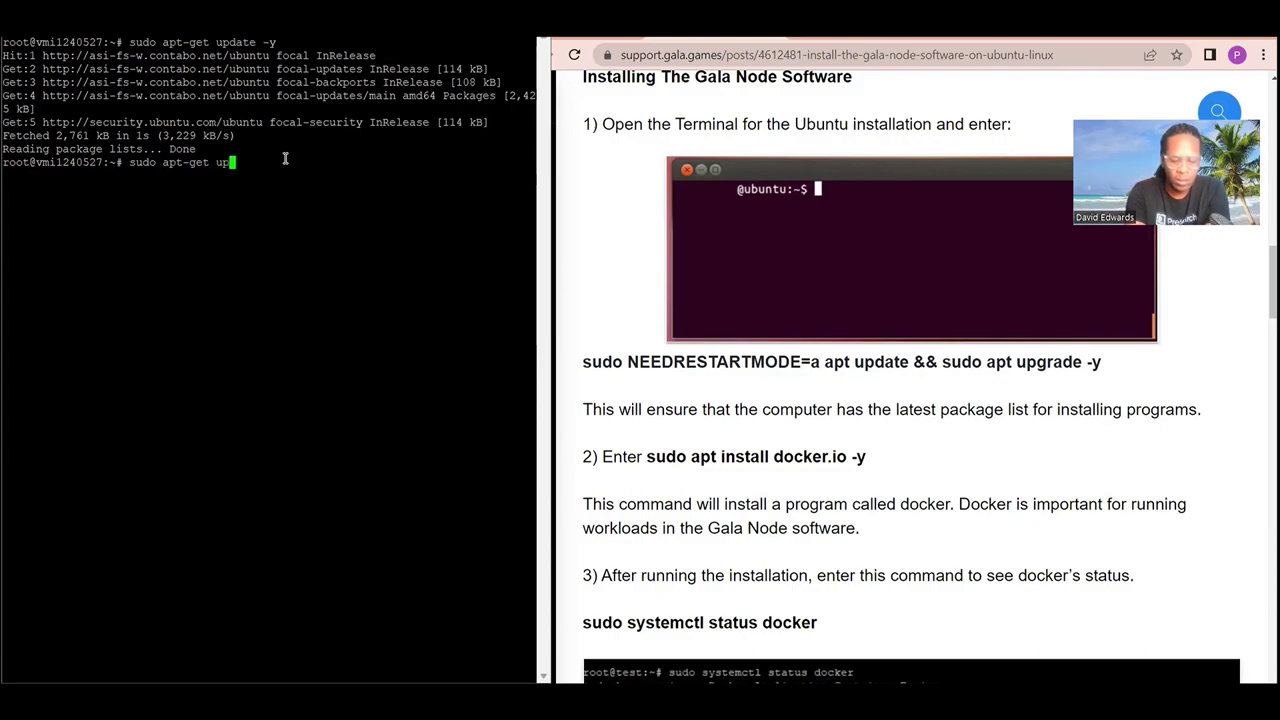
type("grade -y")
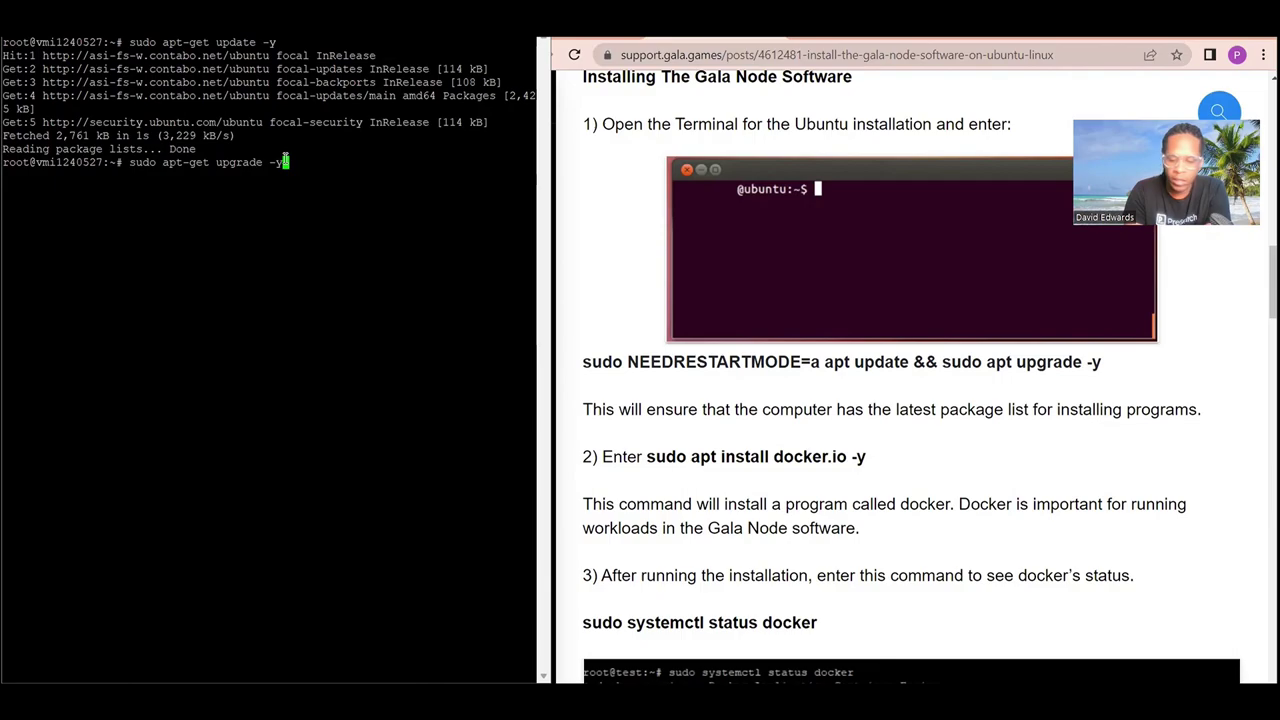
key("Return")
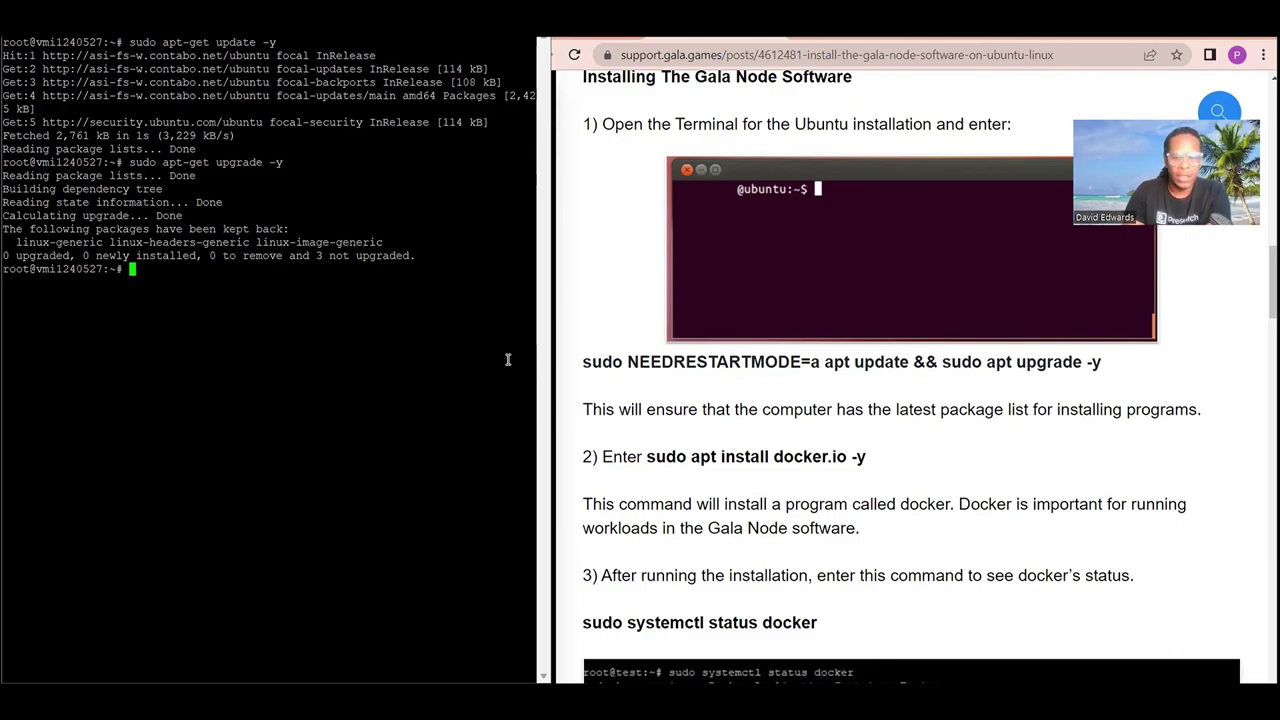
scroll(700, 388, "down", 1)
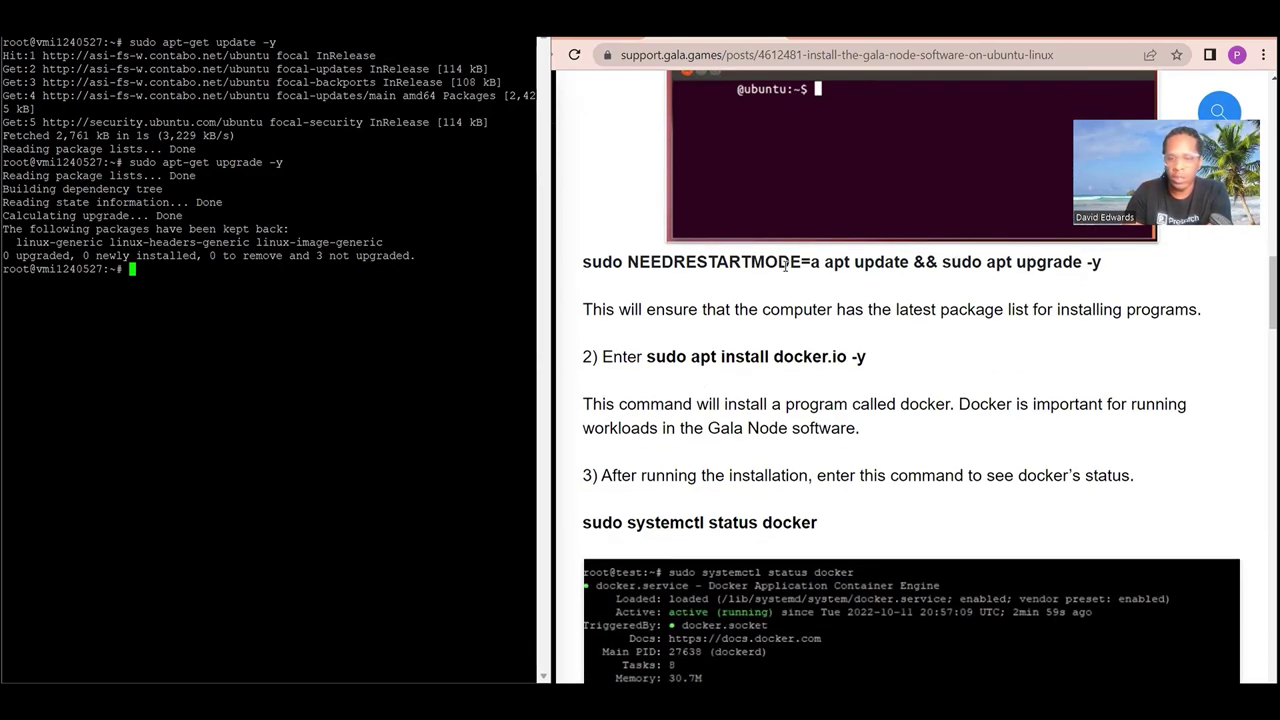
Install Docker on the server with sudo apt install docker.io -y.
scroll(635, 257, "down", 1)
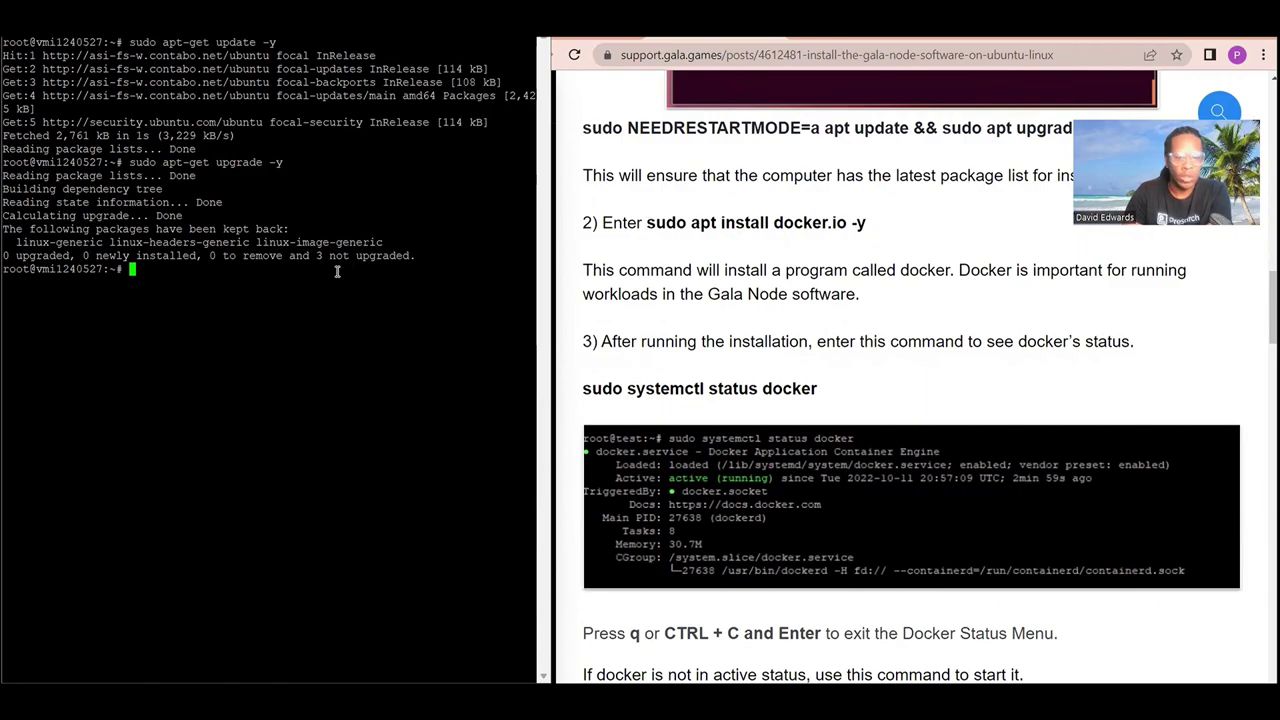
type("sud")
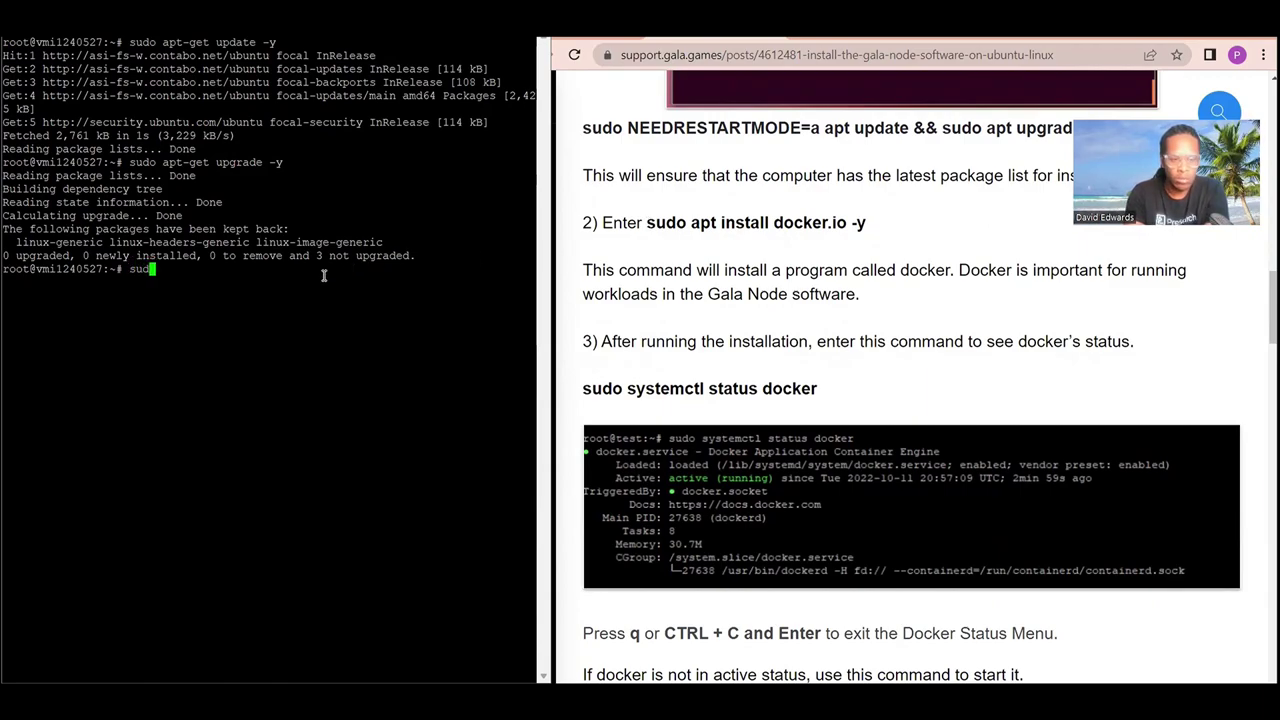
type("o ap")
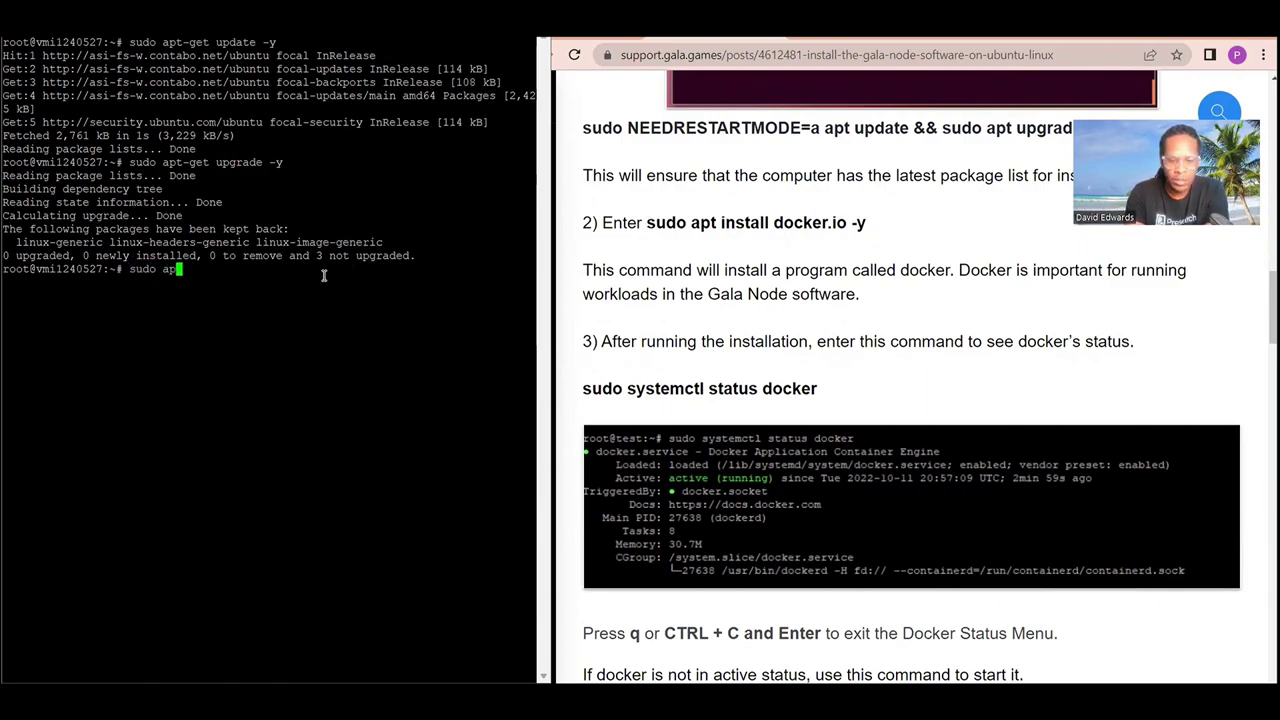
type("t insta")
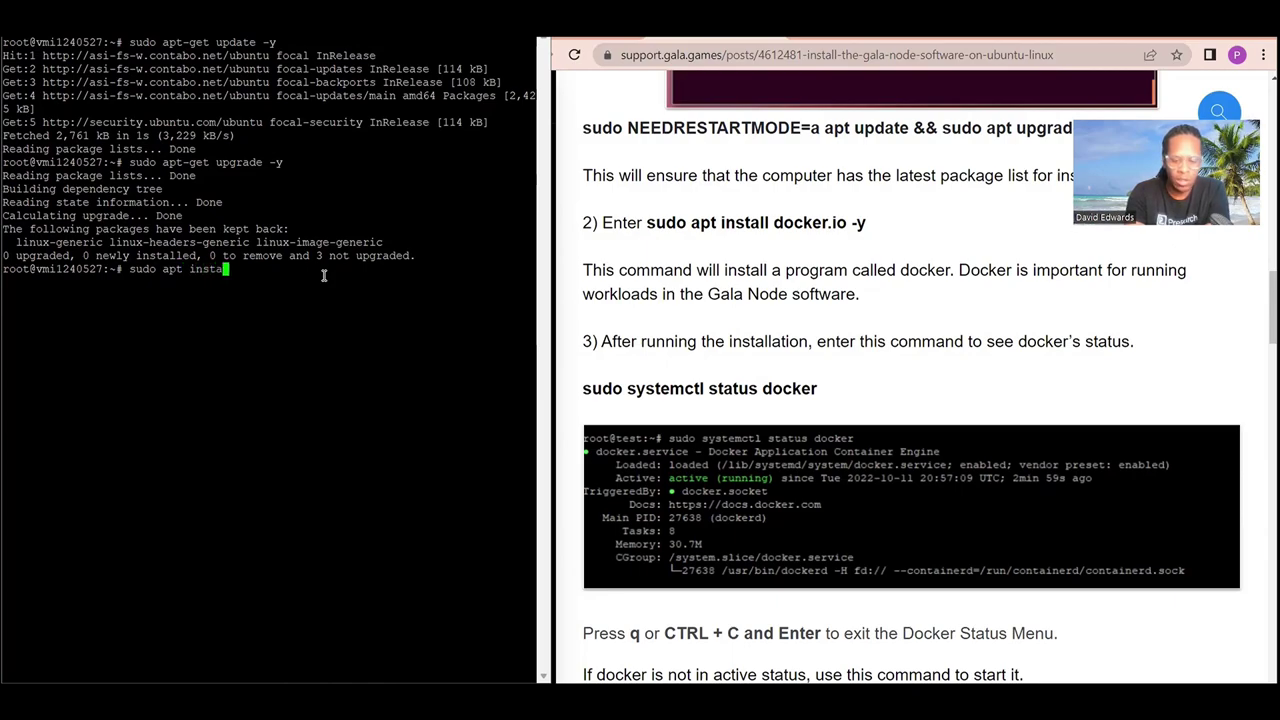
type("ll docker.io ")
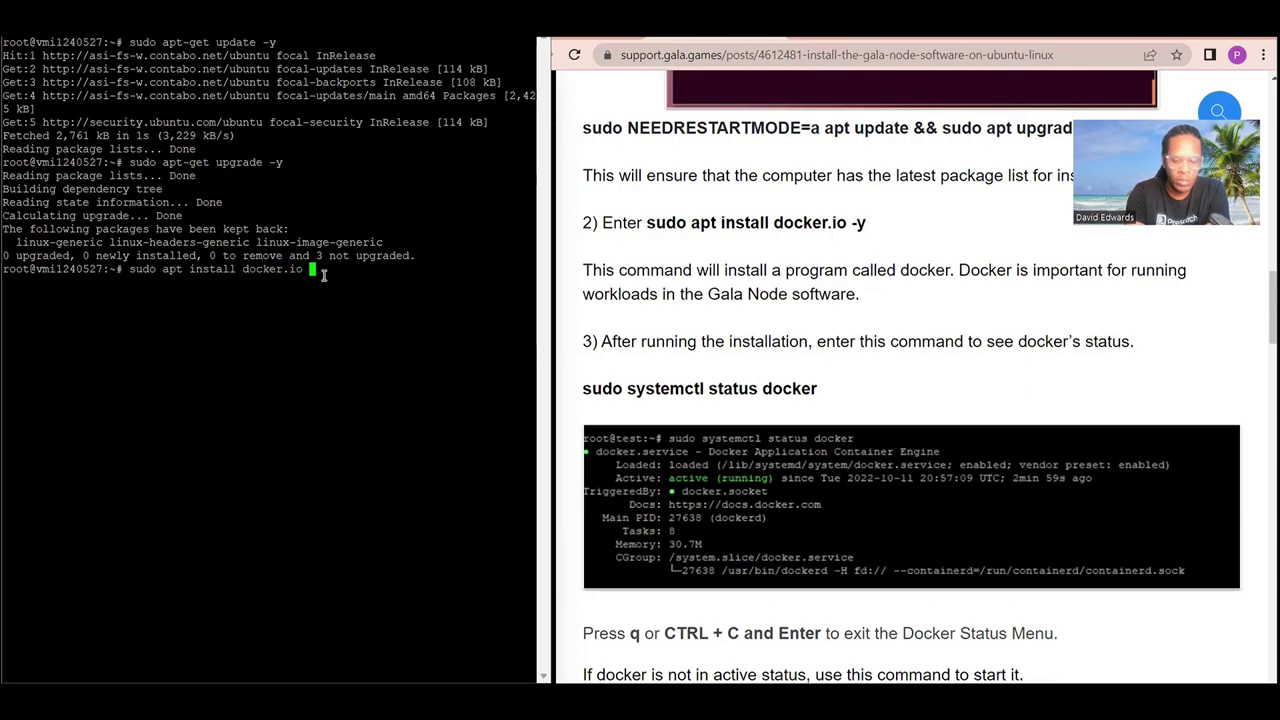
type("-y")
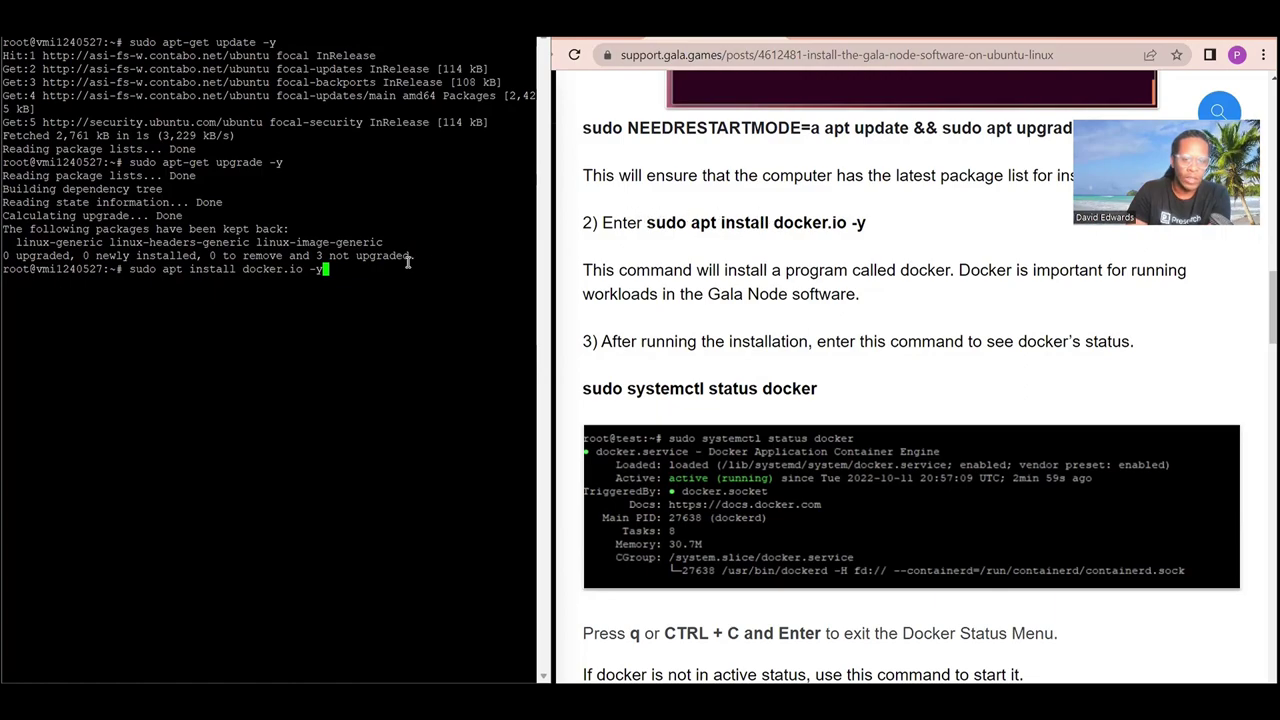
key("Return")
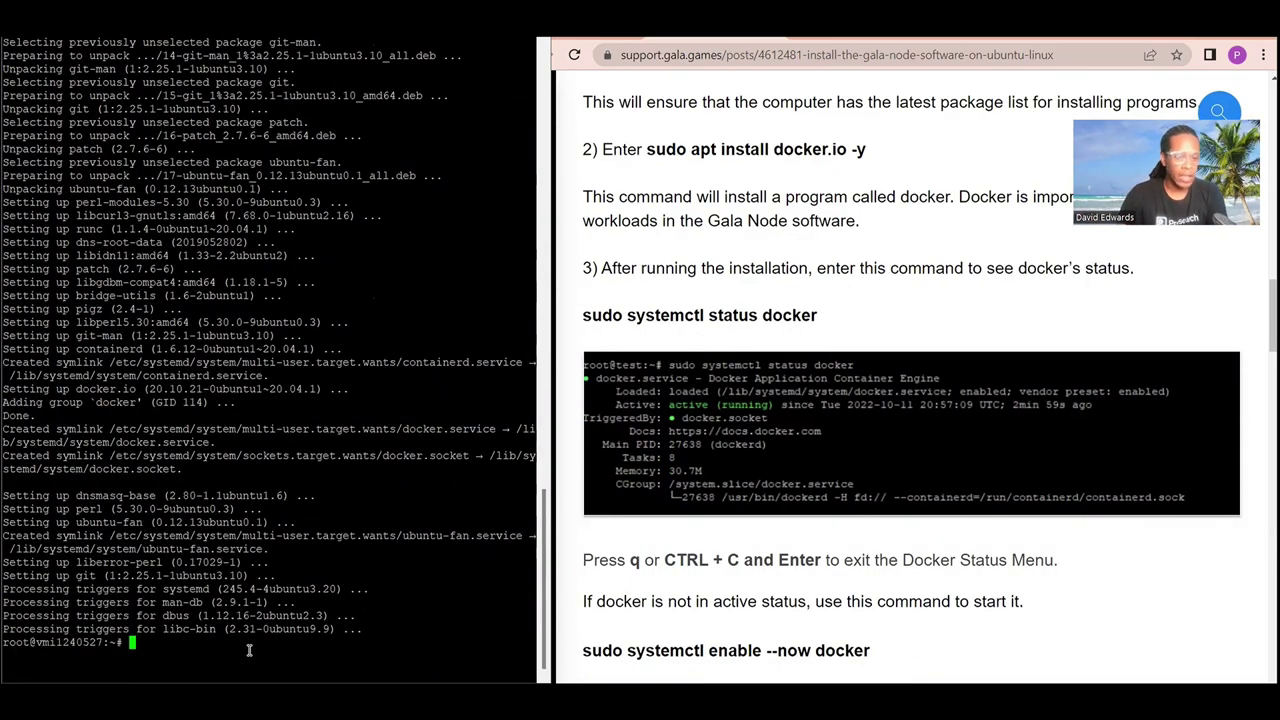
Clear the screen and run docker to confirm it prints its command list.
type("clear")
key("Return")
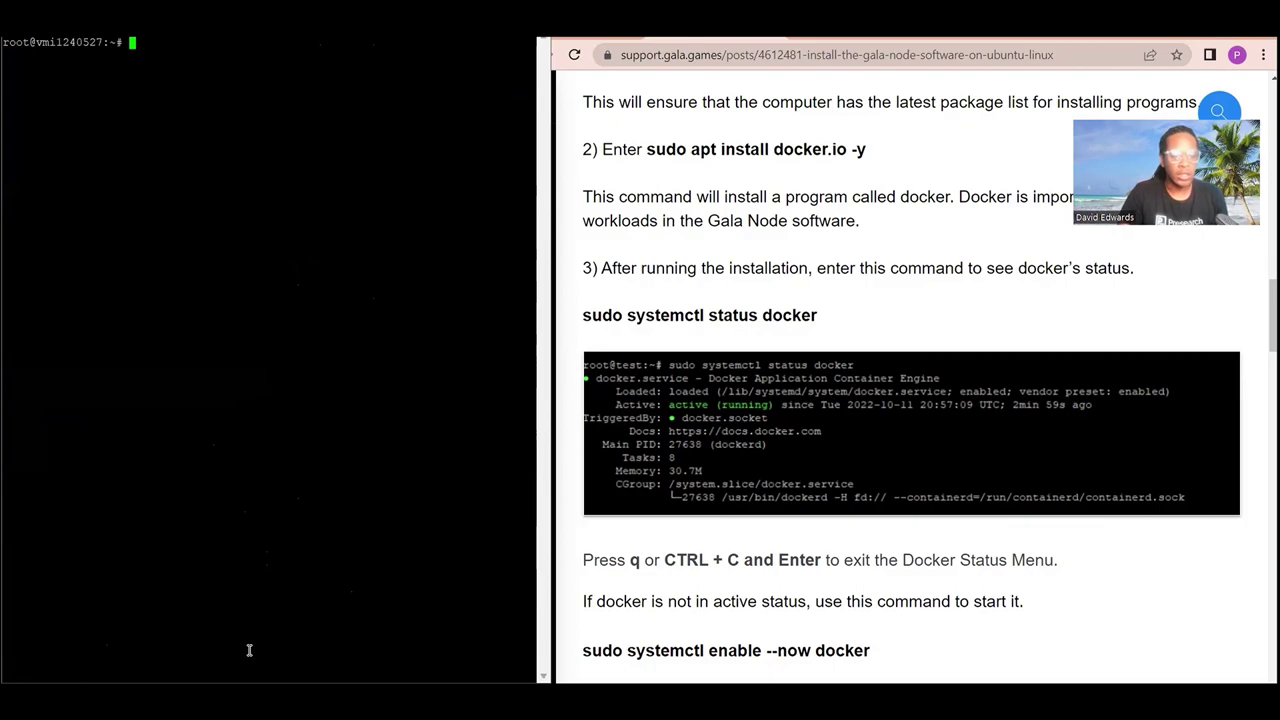
type("dc")
key("BackSpace")
type("ocker")
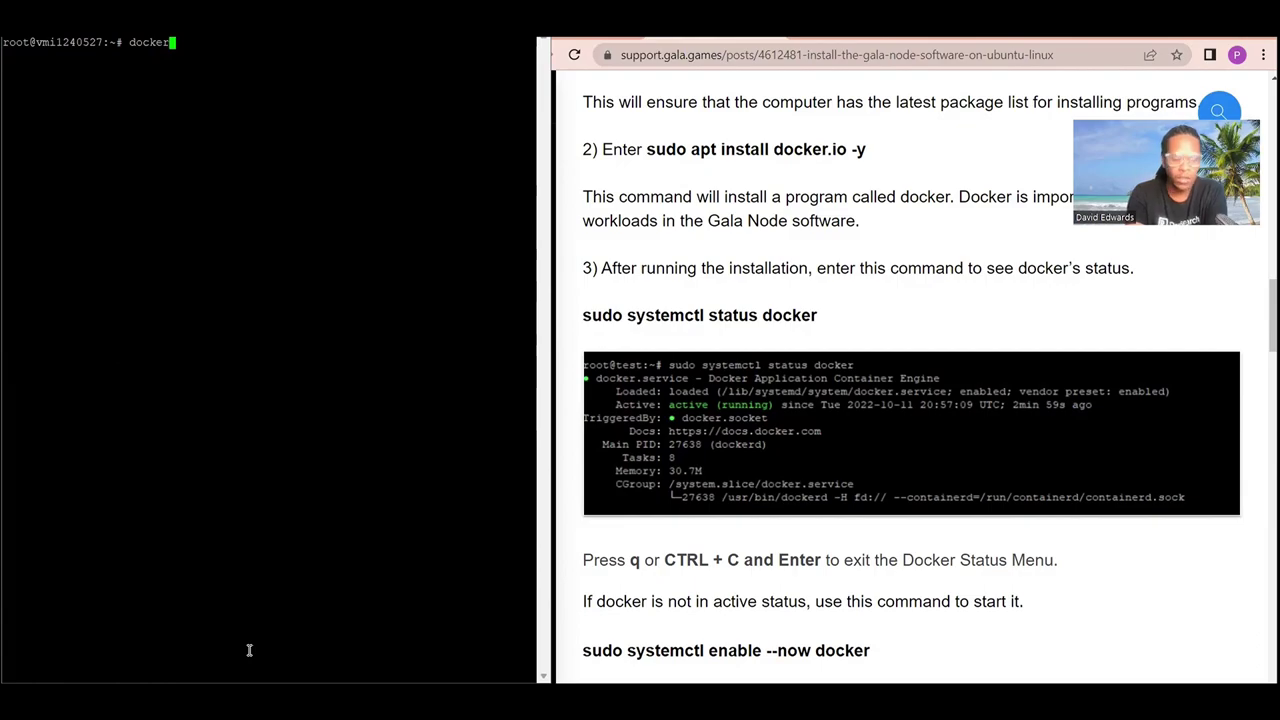
key("Return")
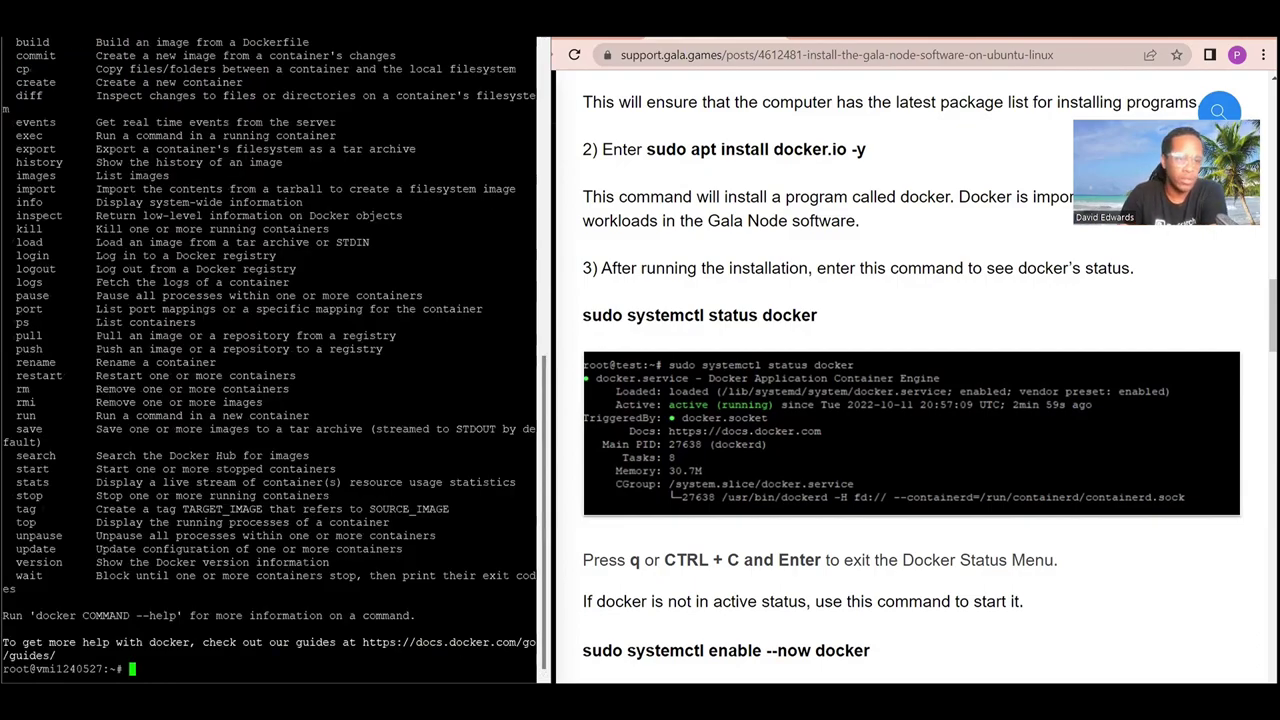
scroll(280, 537, "up", 10)
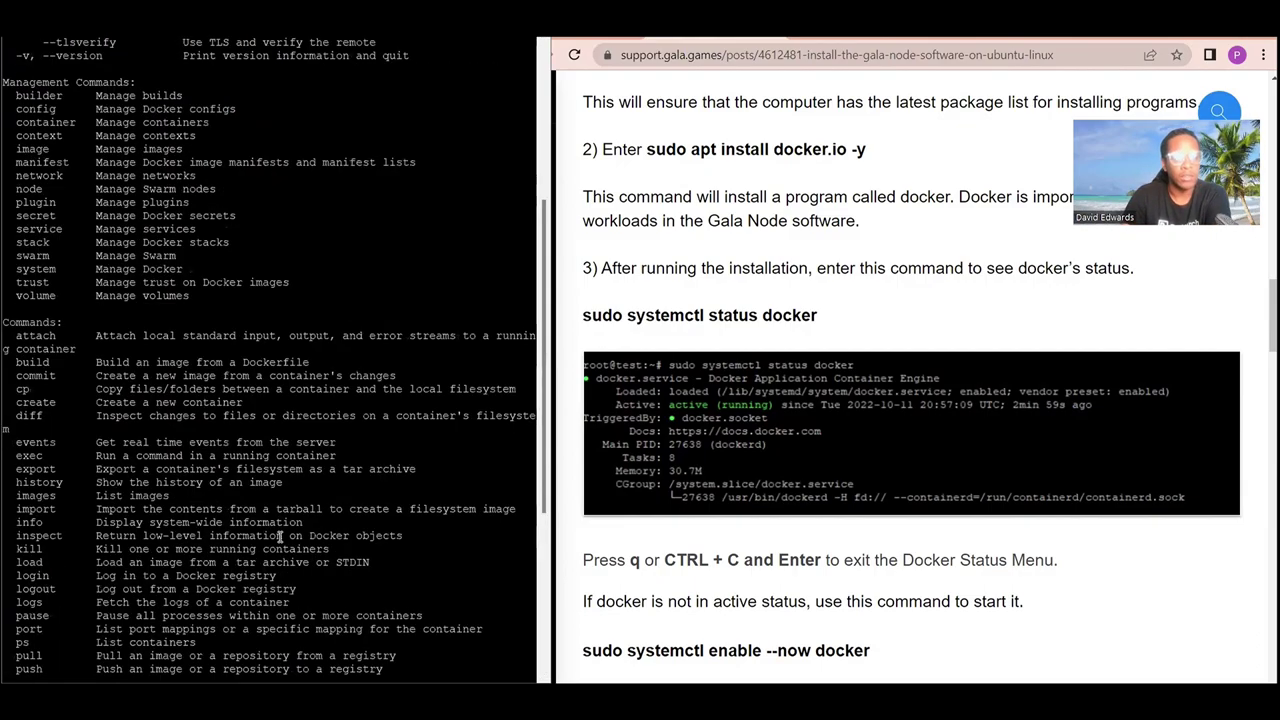
scroll(280, 537, "down", 10)
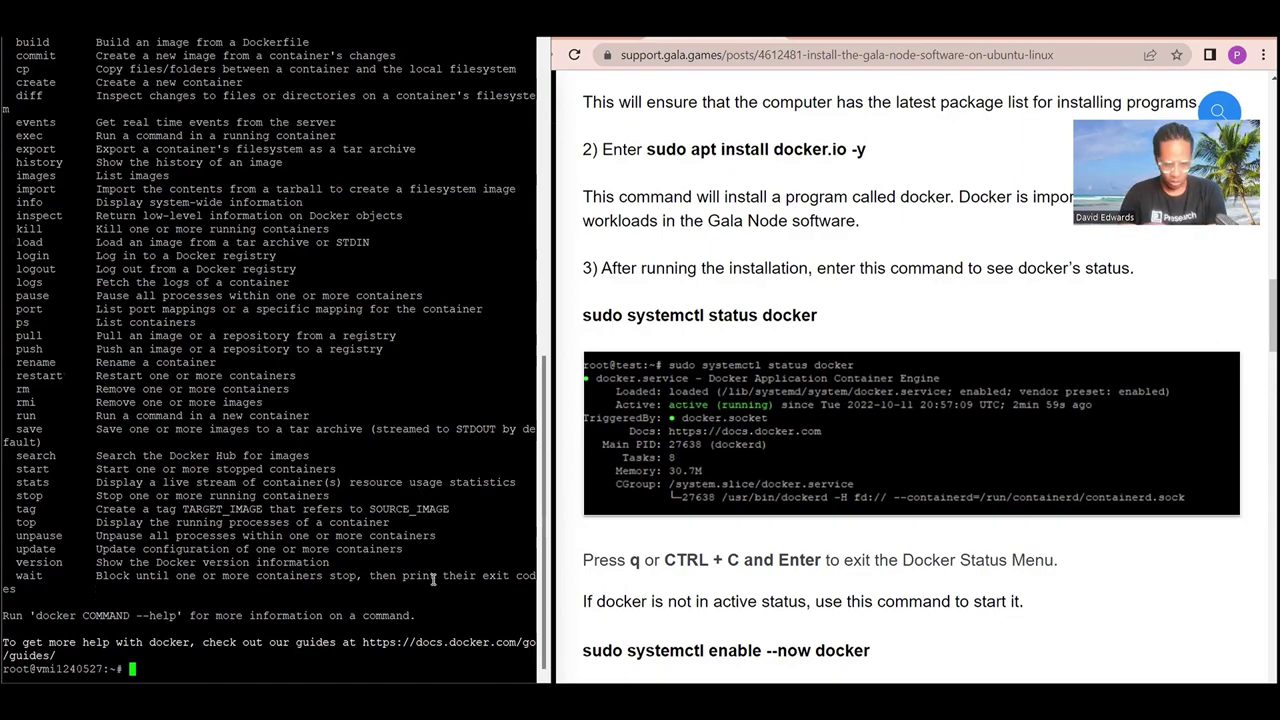
Clear the terminal back to an empty root prompt.
type("clear")
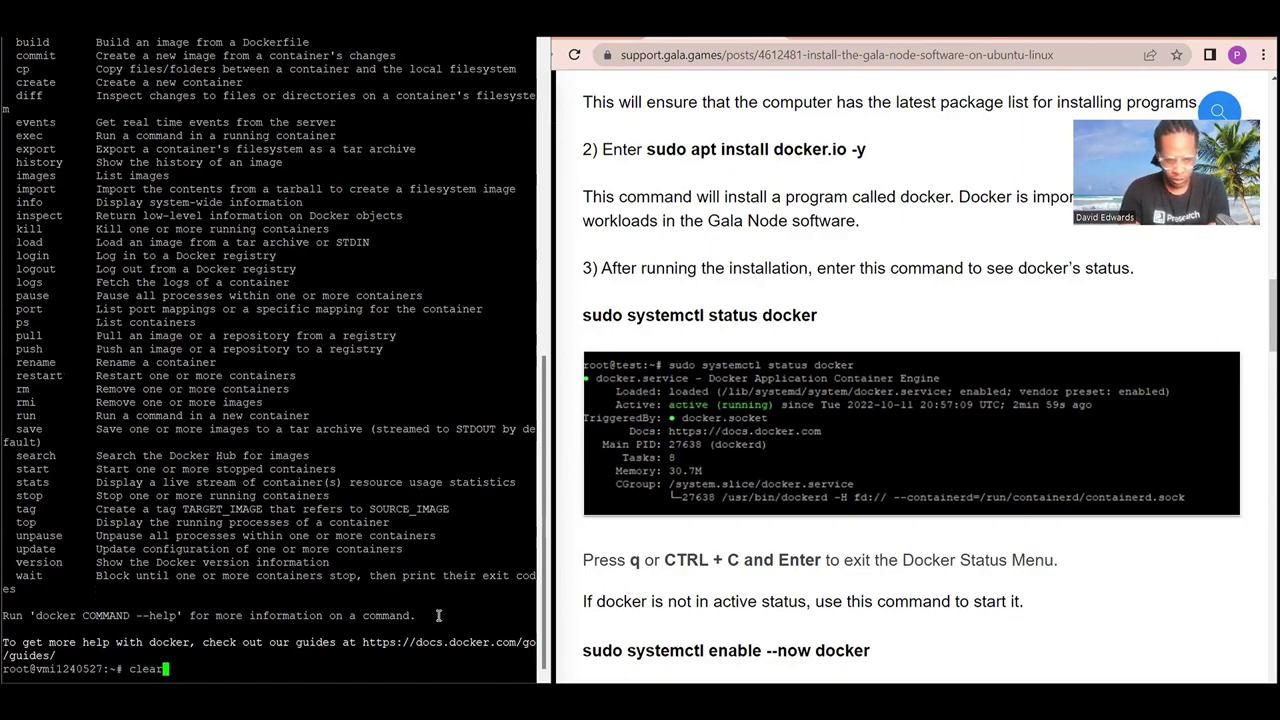
key("Return")
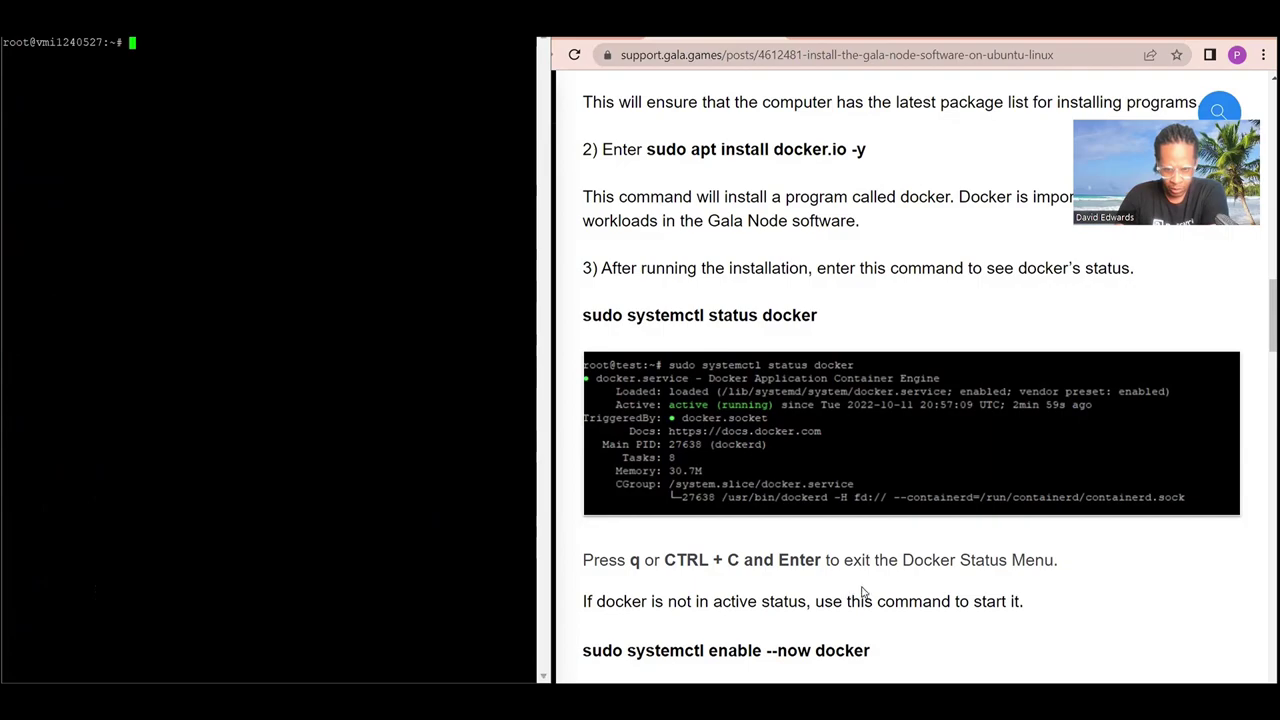
scroll(868, 593, "down", 1)
scroll(868, 593, "down", 3)
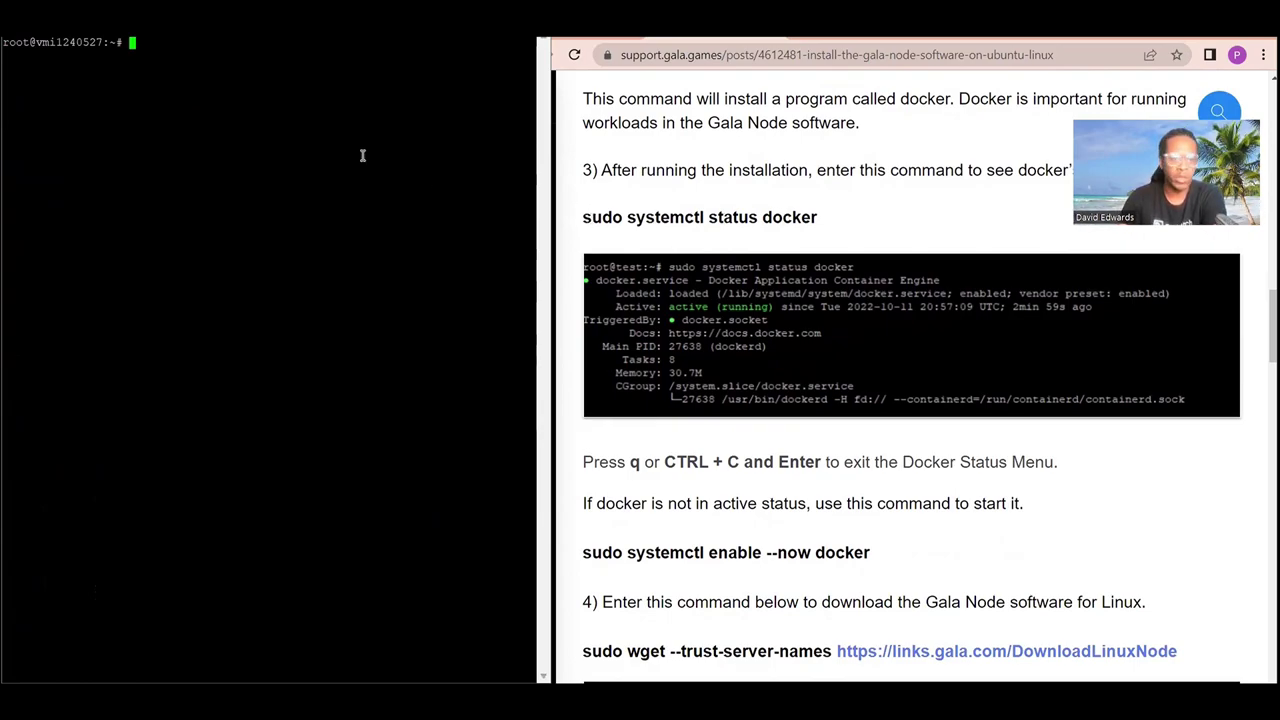
Confirm with sudo systemctl status docker that Docker is active (running), then clear the screen.
type("sudo ")
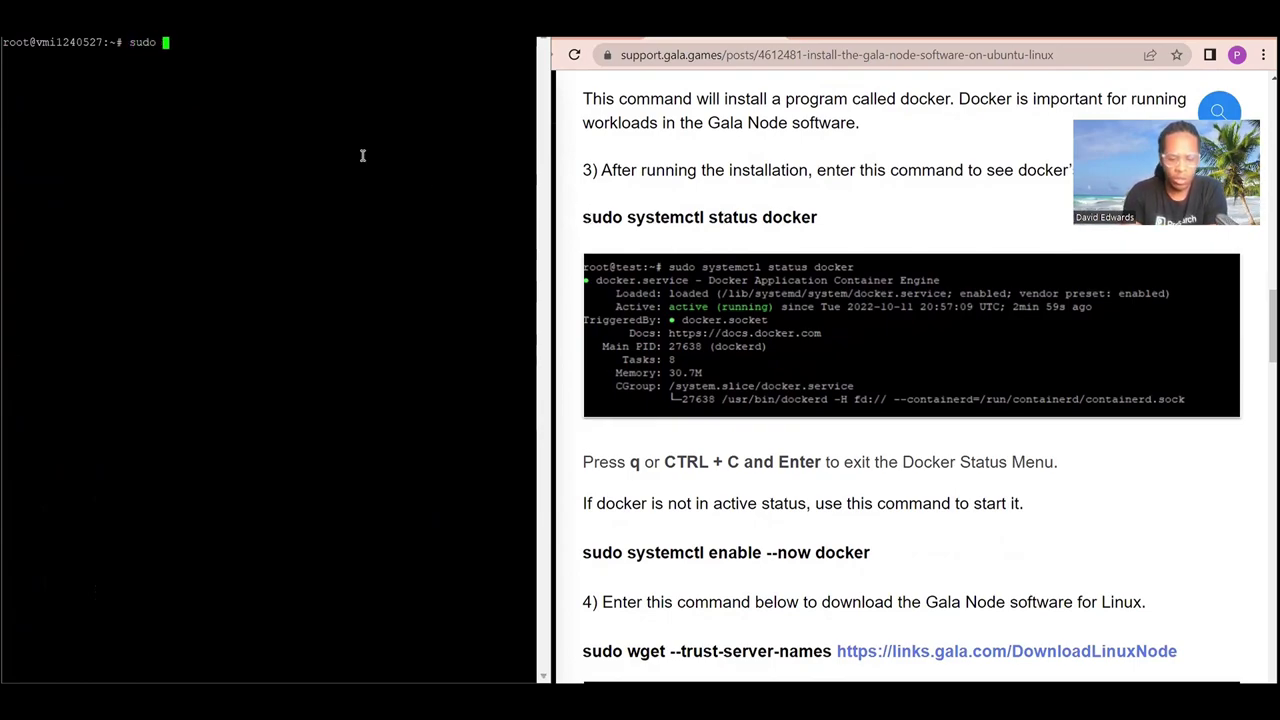
type("systemctl status docker")
key("Return")
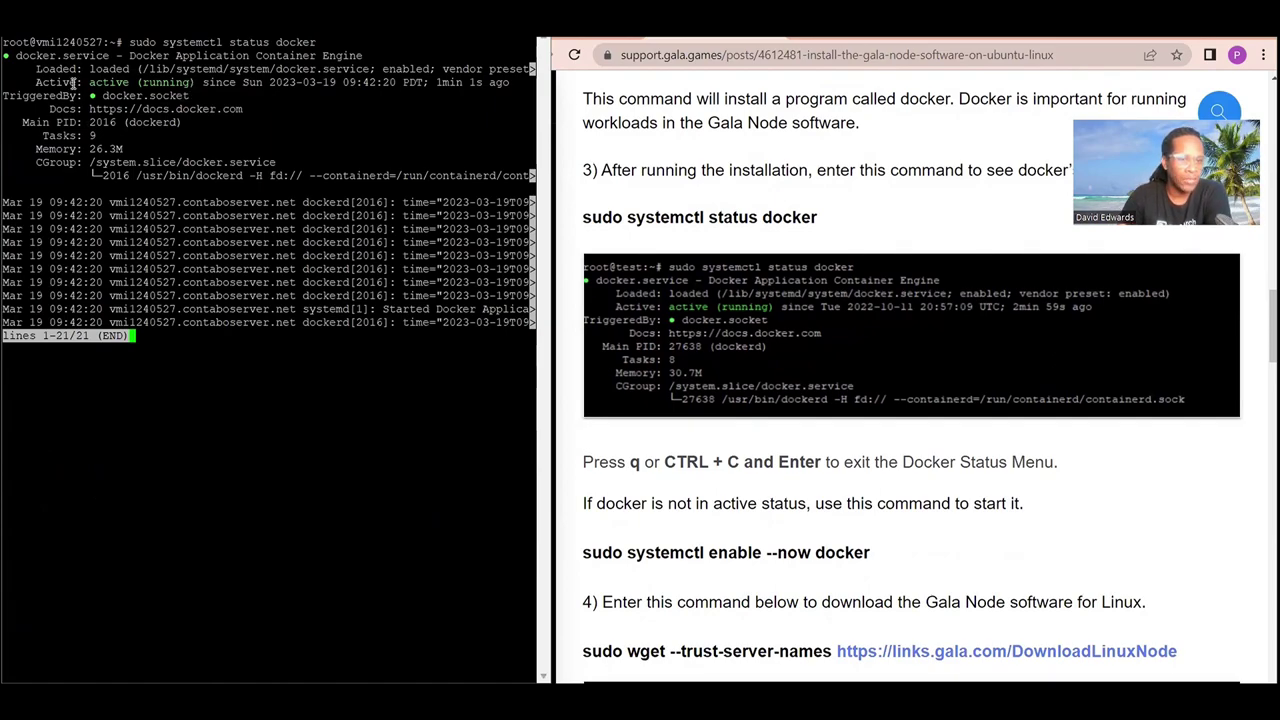
scroll(689, 417, "down", 1)
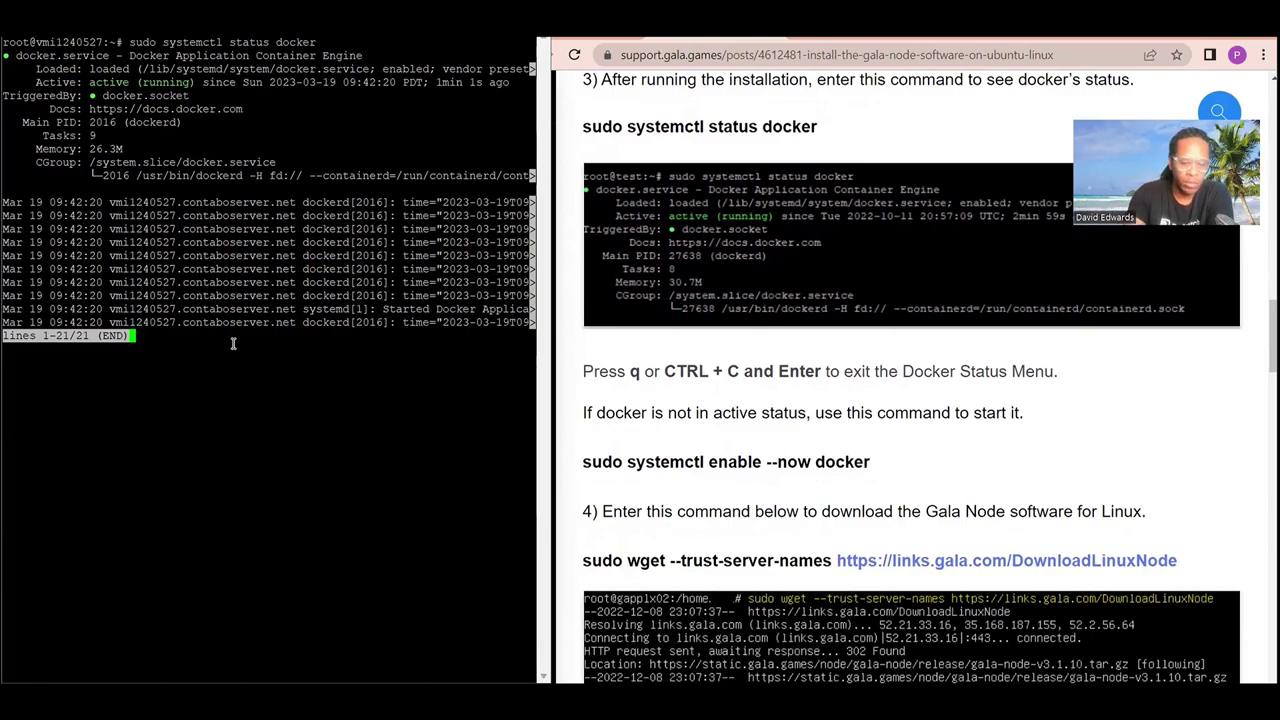
key("q")
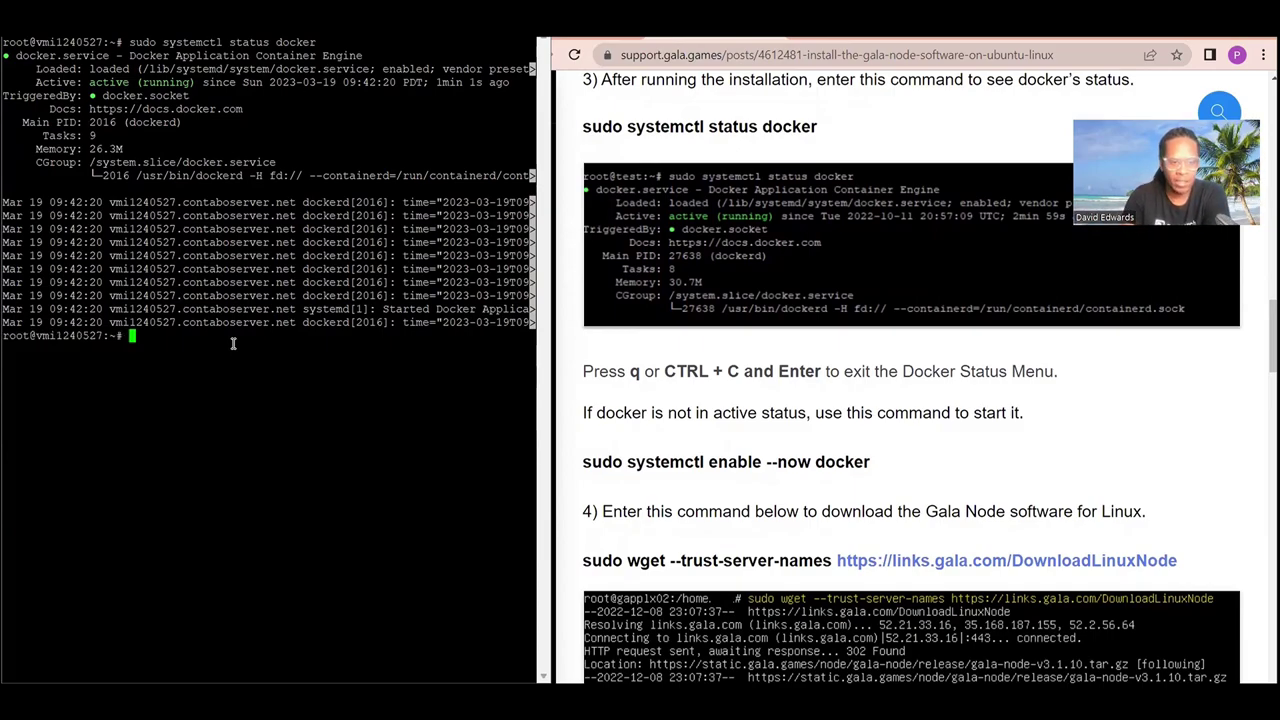
type("clear")
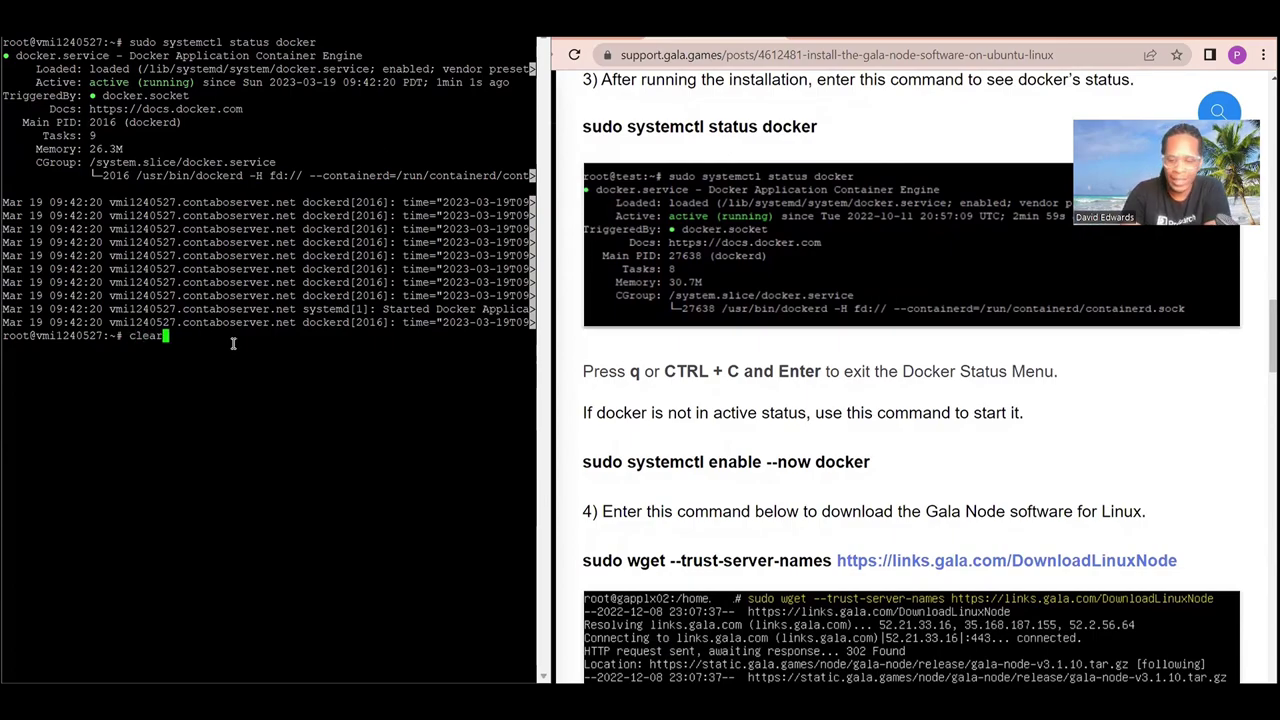
key("Return")
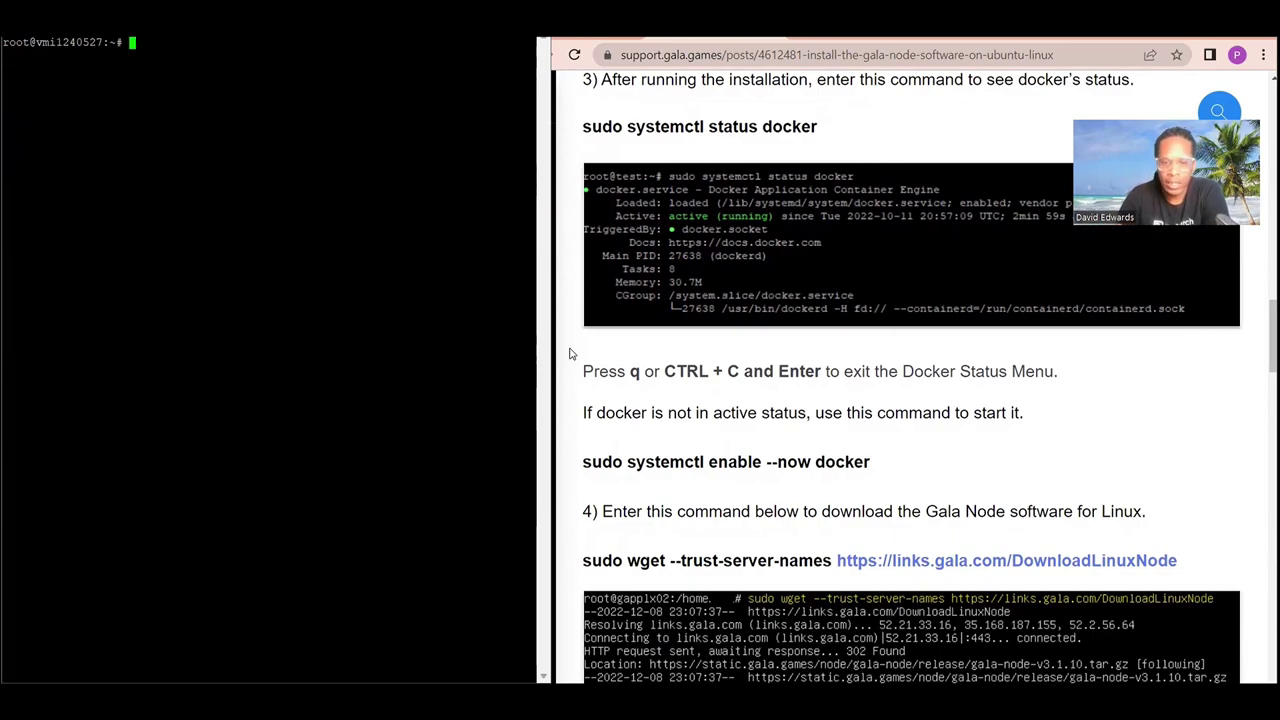
Copy the guide's sudo wget --trust-server-names command and run it to download the Gala Node archive.
scroll(714, 430, "down", 1)
scroll(715, 432, "down", 1)
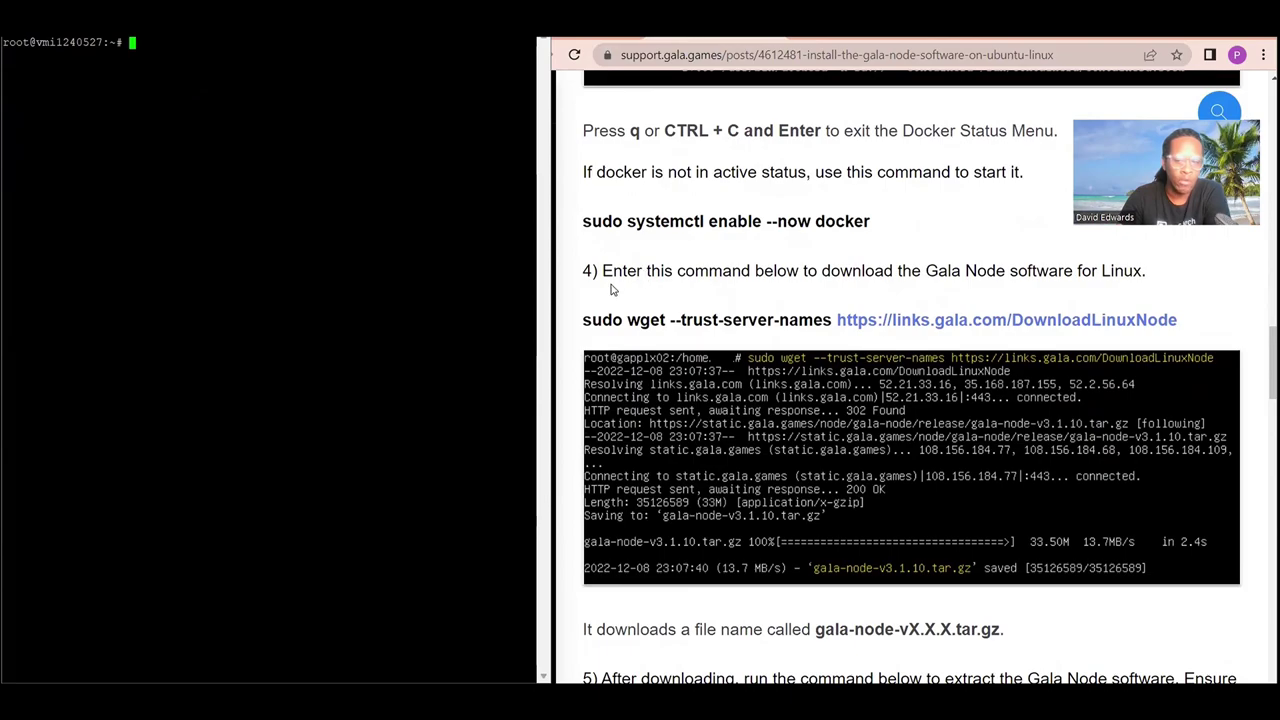
left_click_drag(580, 323, 1178, 321)
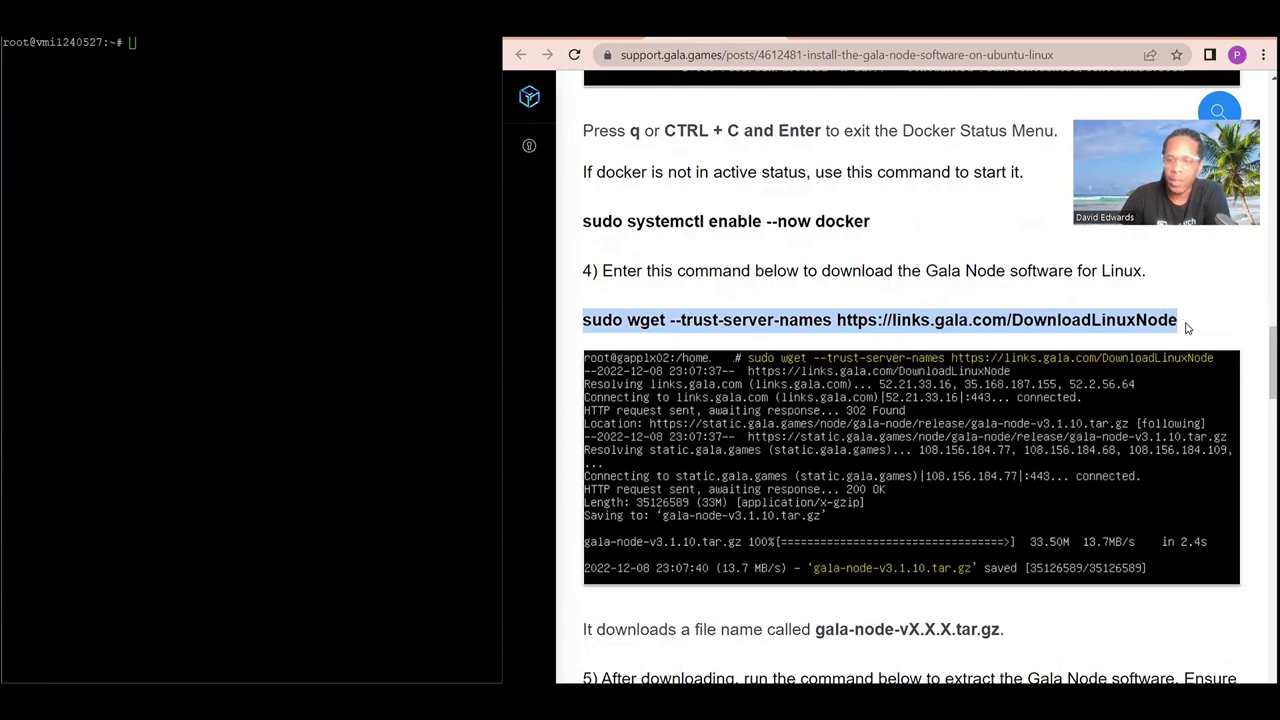
right_click(1080, 321)
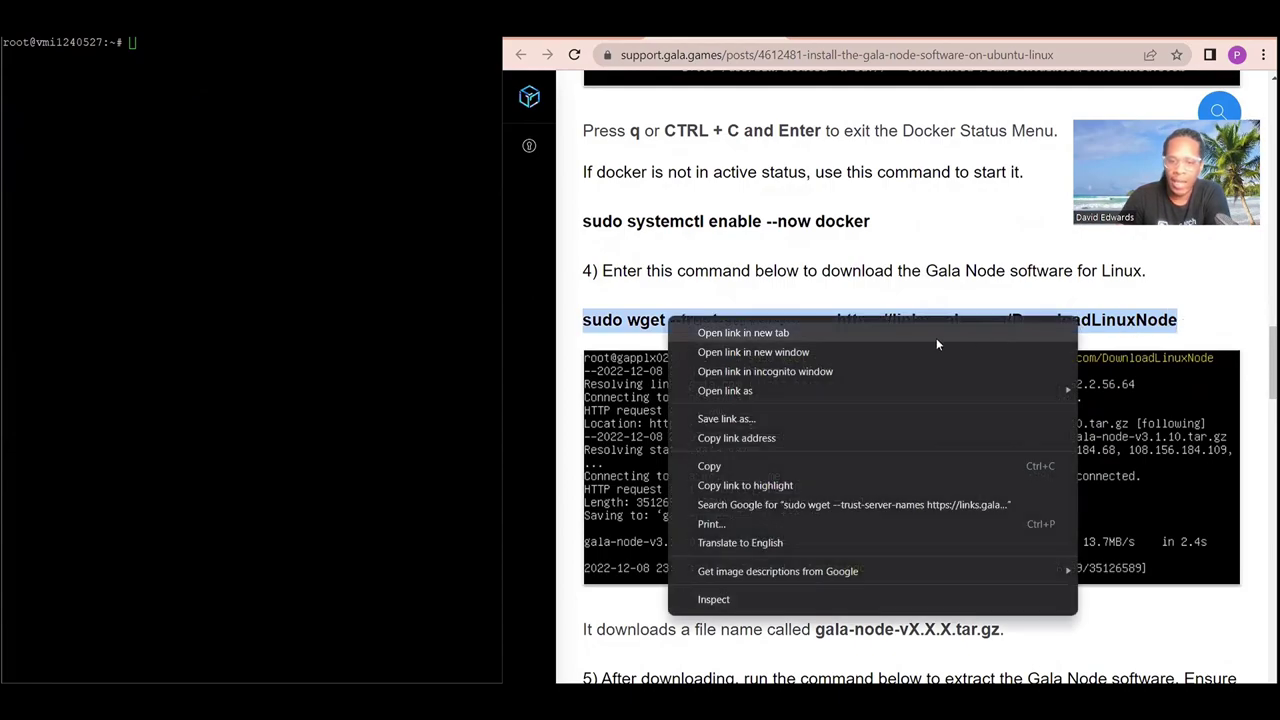
left_click(744, 465)
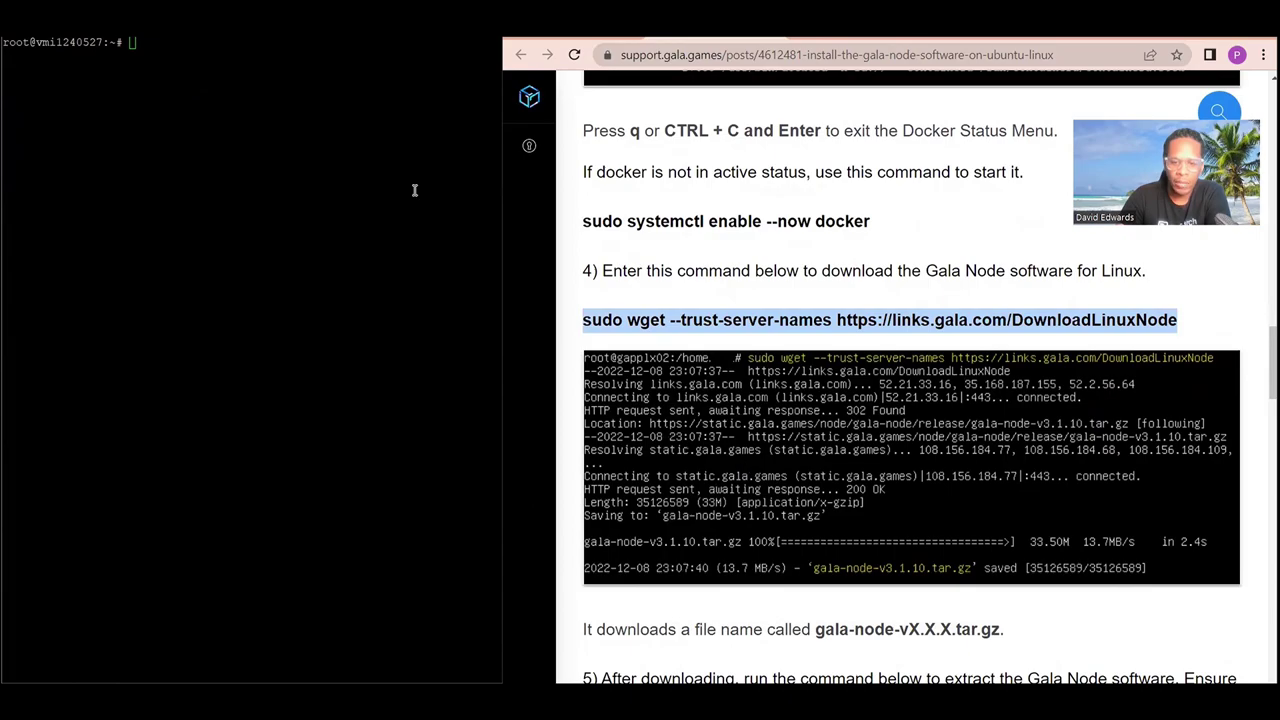
left_click(157, 42)
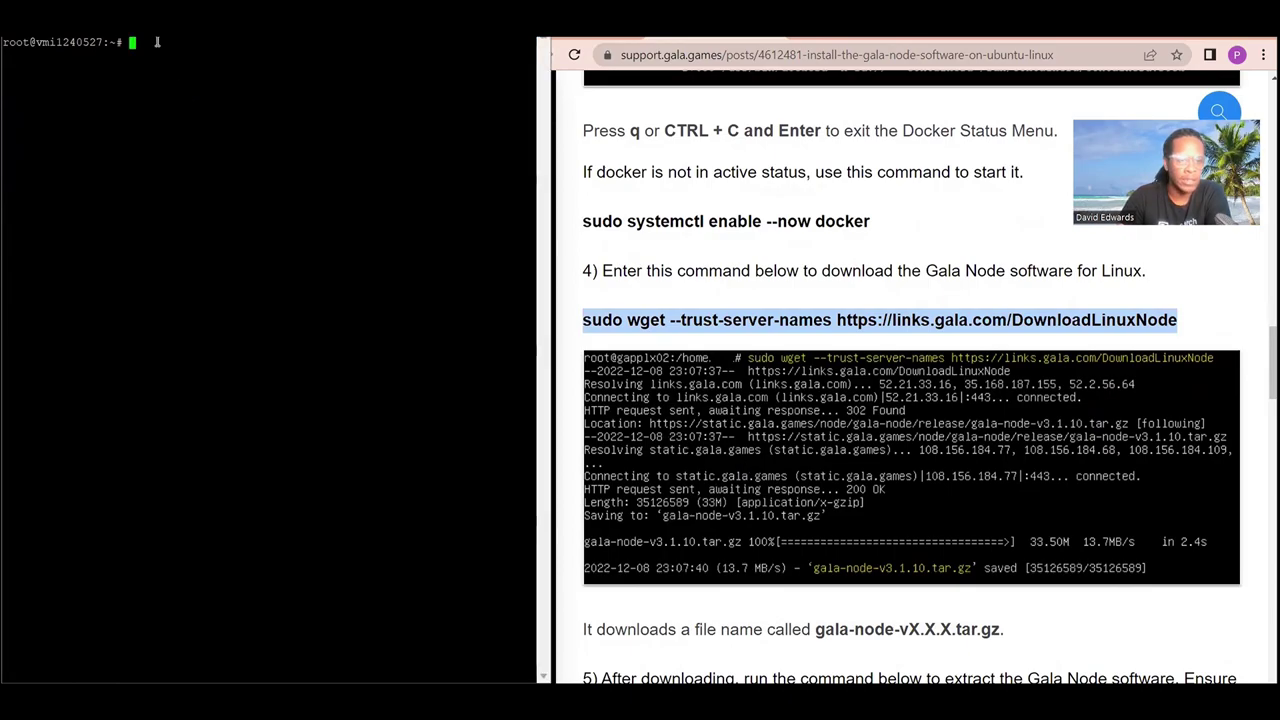
right_click(157, 42)
key("Return")
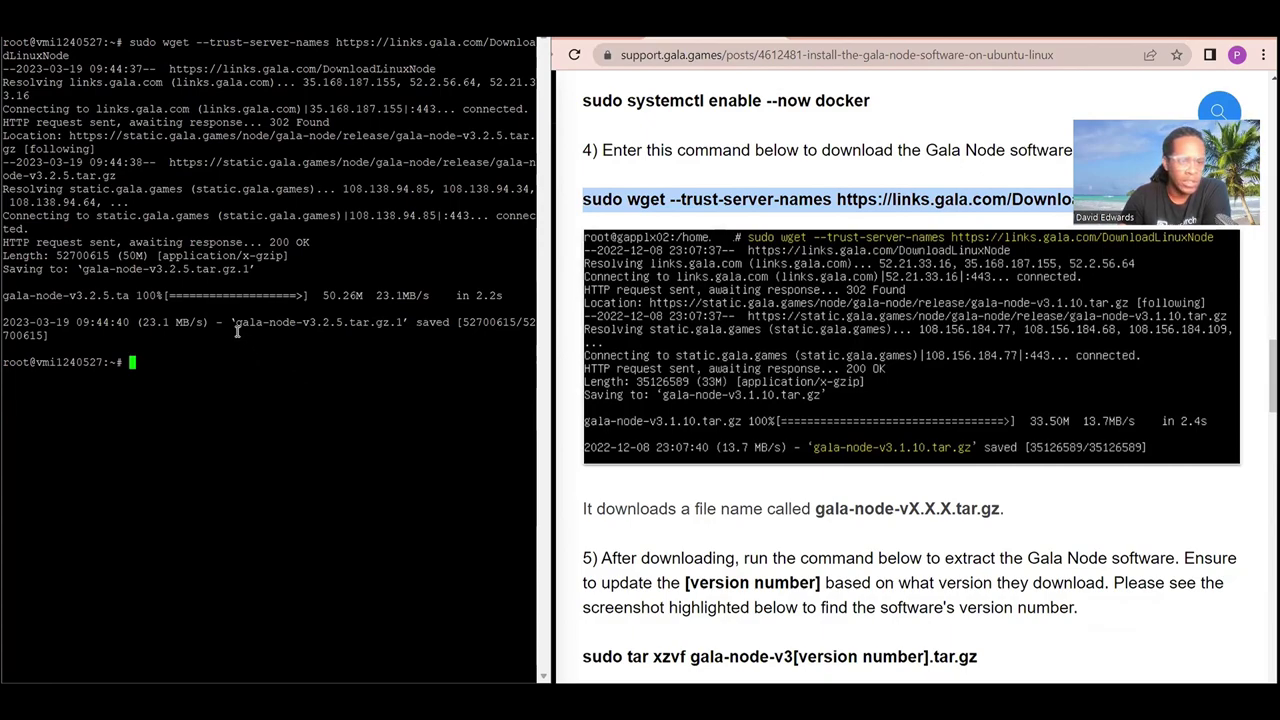
Note the downloaded archive's version and copy the step 5 sudo tar xzvf command from the guide.
left_click_drag(236, 325, 348, 328)
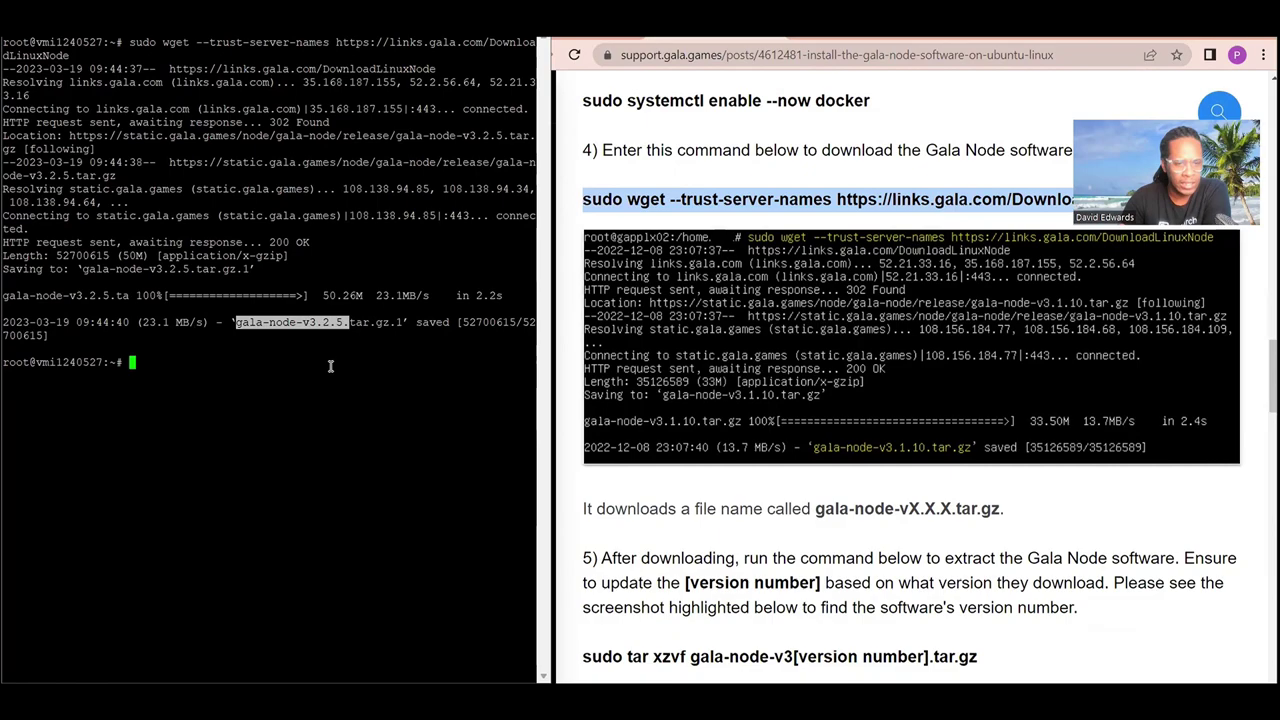
scroll(722, 470, "down", 2)
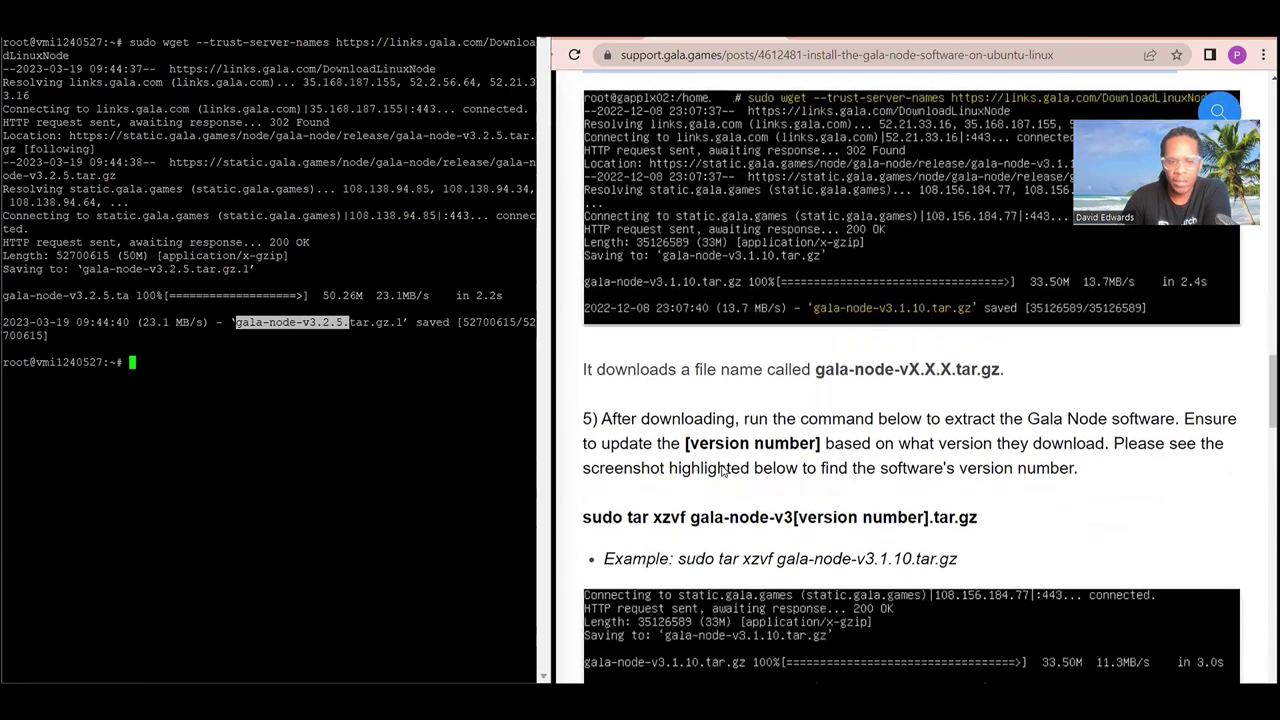
scroll(722, 470, "down", 1)
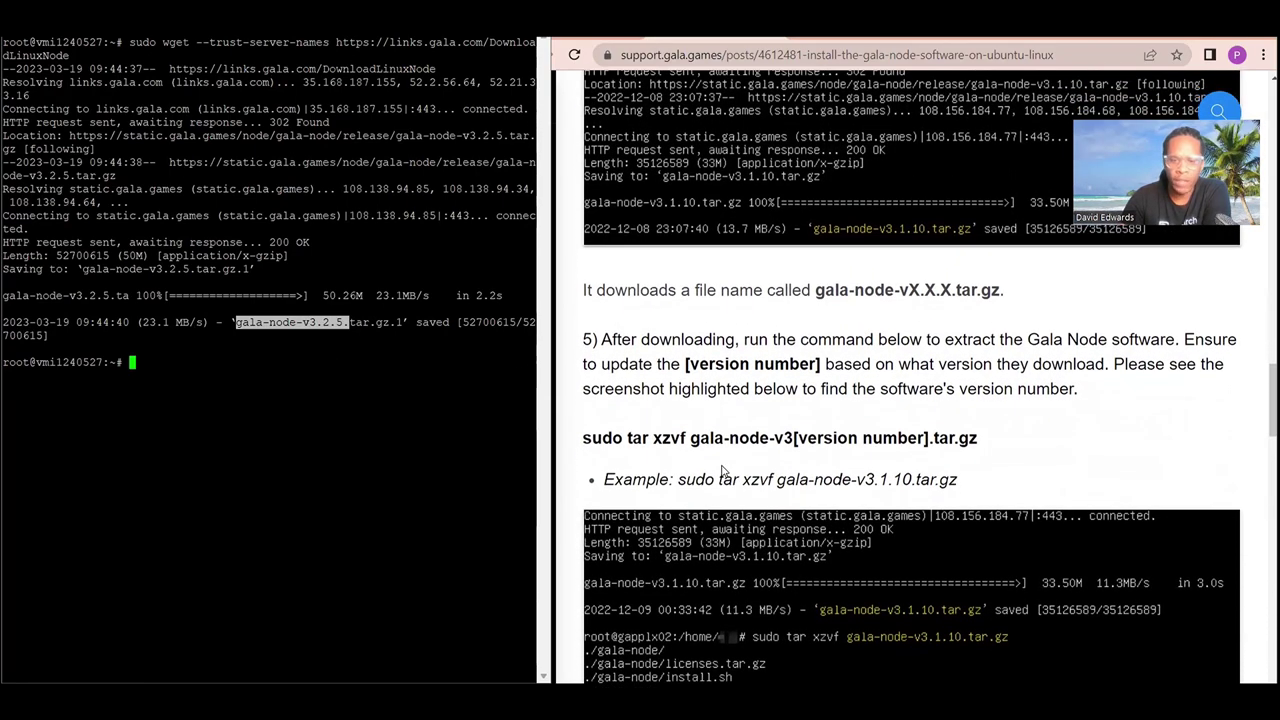
scroll(722, 470, "down", 1)
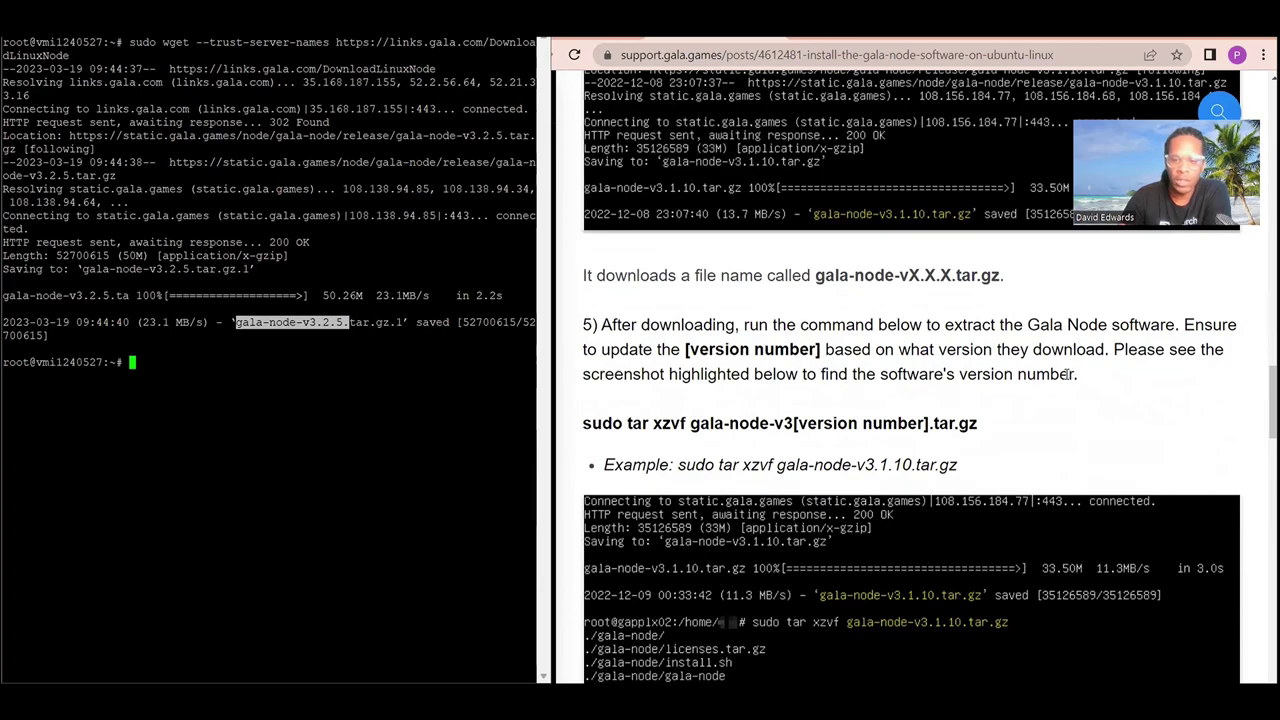
scroll(1065, 375, "down", 1)
scroll(1065, 375, "down", 2)
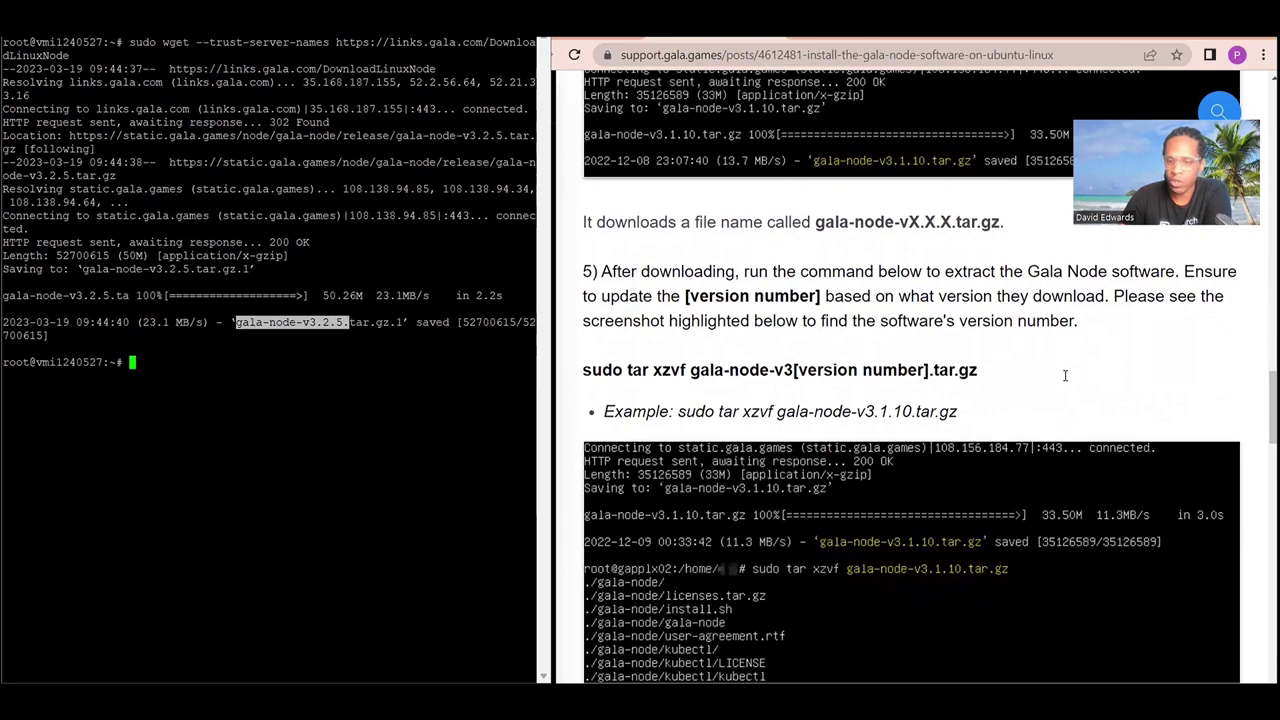
scroll(1065, 375, "down", 4)
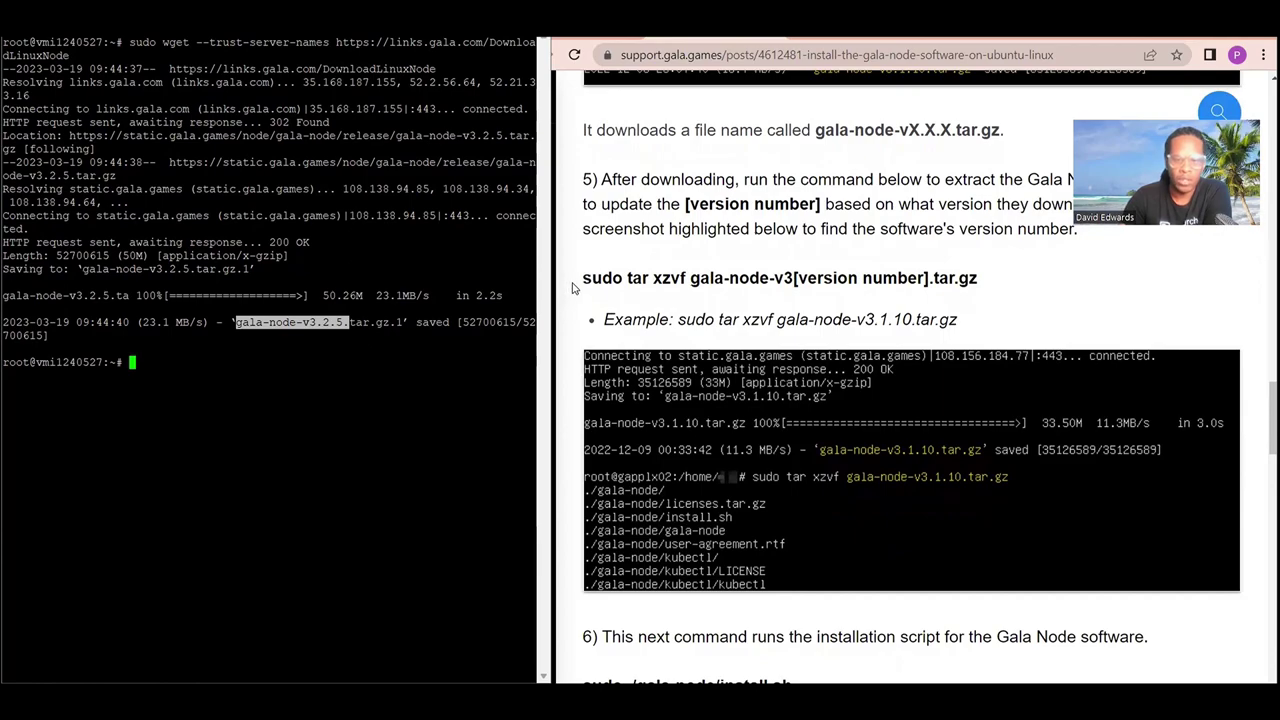
left_click_drag(585, 281, 980, 290)
right_click(932, 282)
left_click(820, 294)
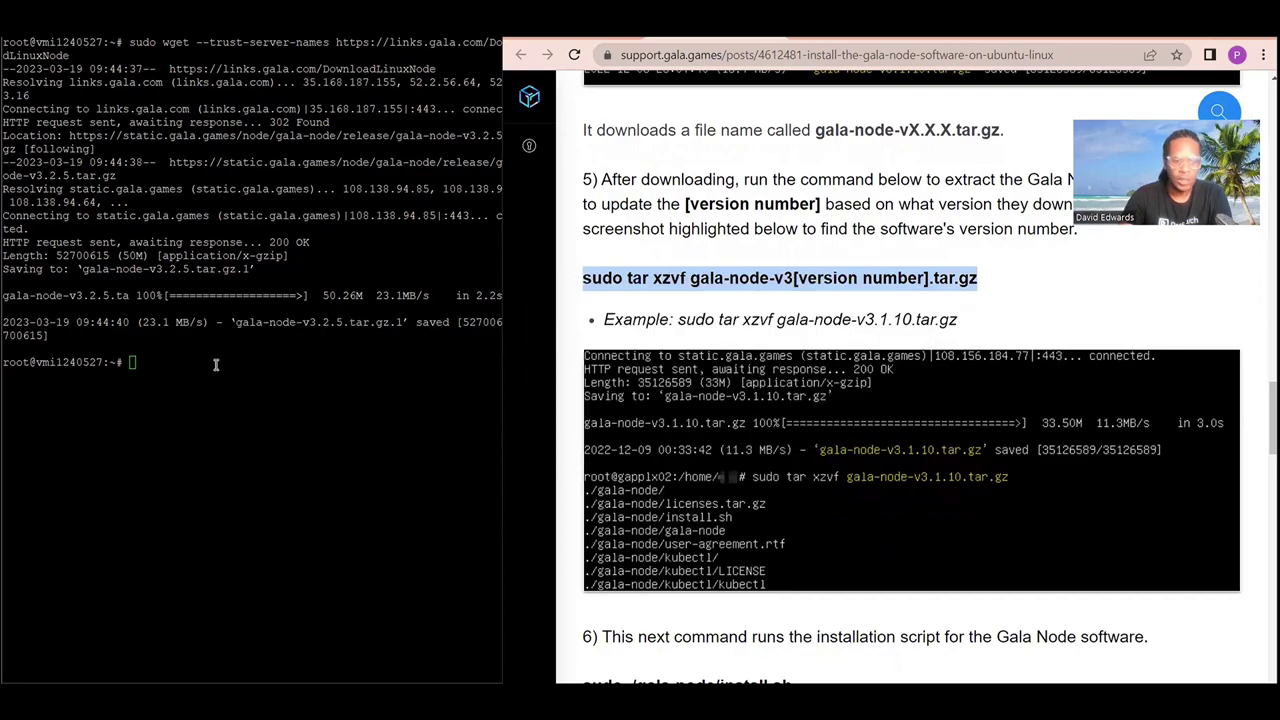
Extract gala-node-v3.2.5.tar.gz.1 using the pasted tar command with version .2.5 and suffix .1.
right_click(214, 363)
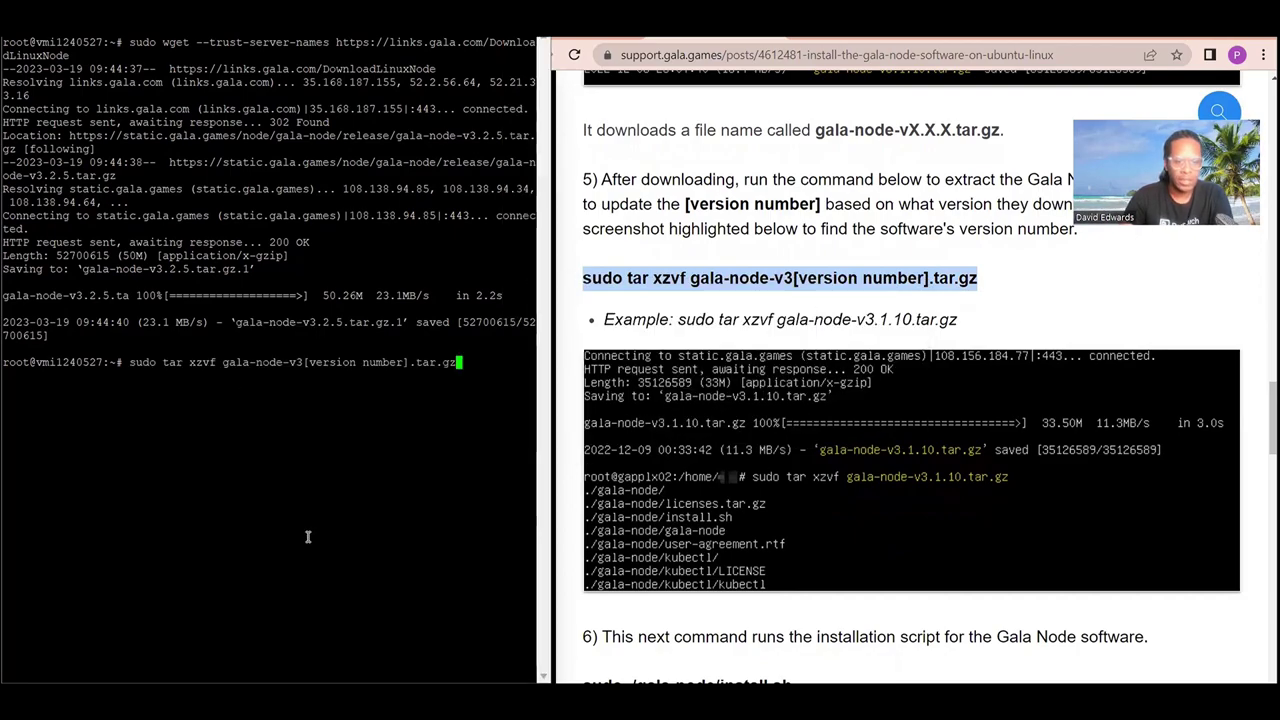
key("Left")
key("Left")
key("Left")
key("Left")
key("Left")
key("Left")
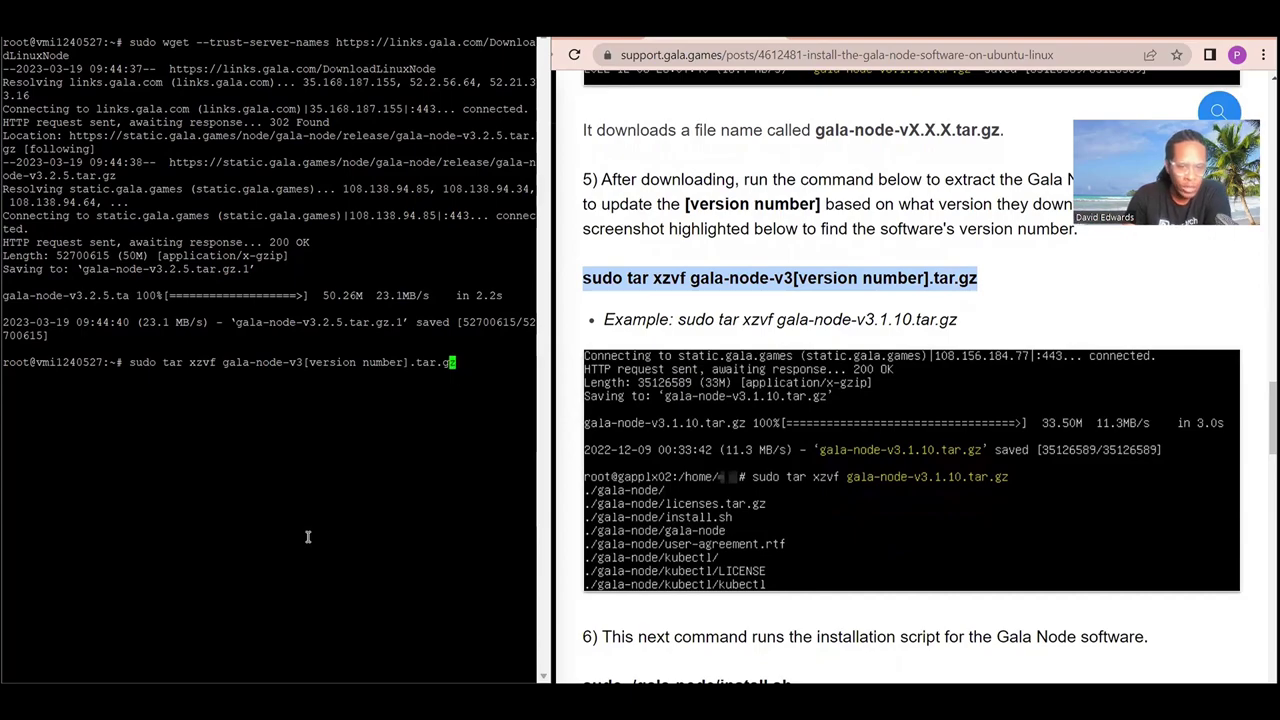
key("Left")
key("Left")
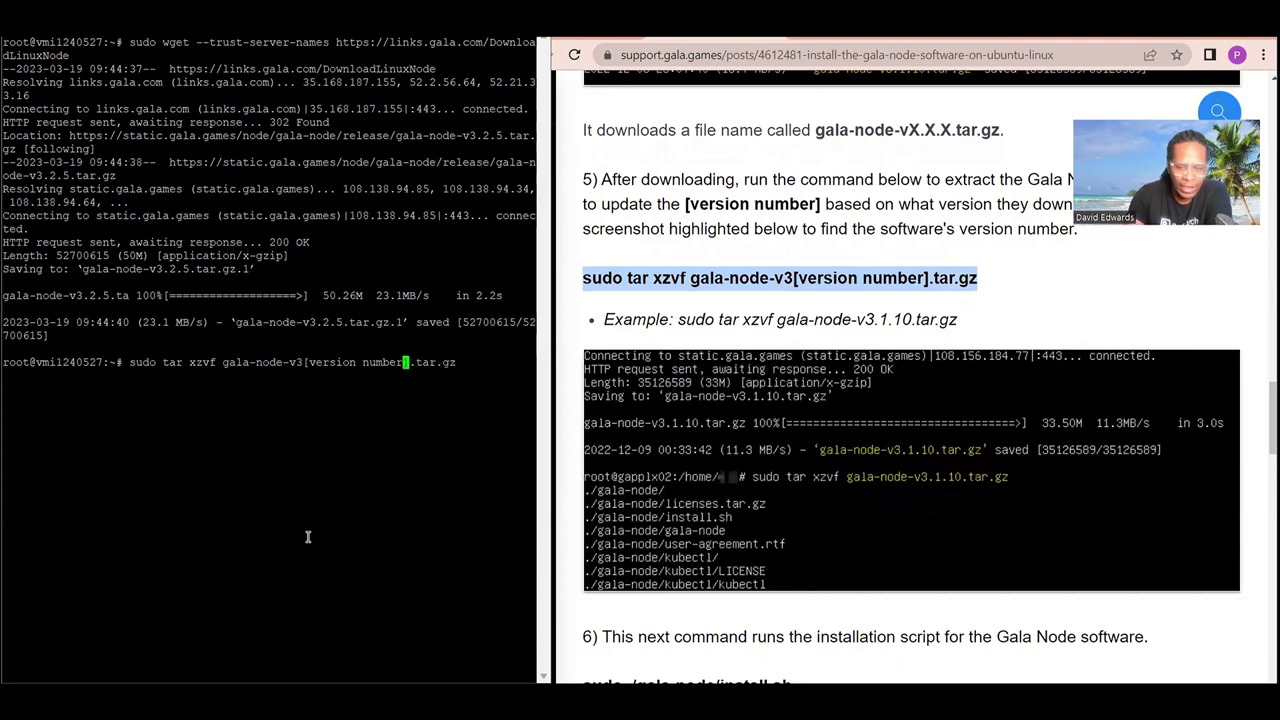
key("BackSpace")
key("BackSpace")
key("BackSpace")
key("BackSpace")
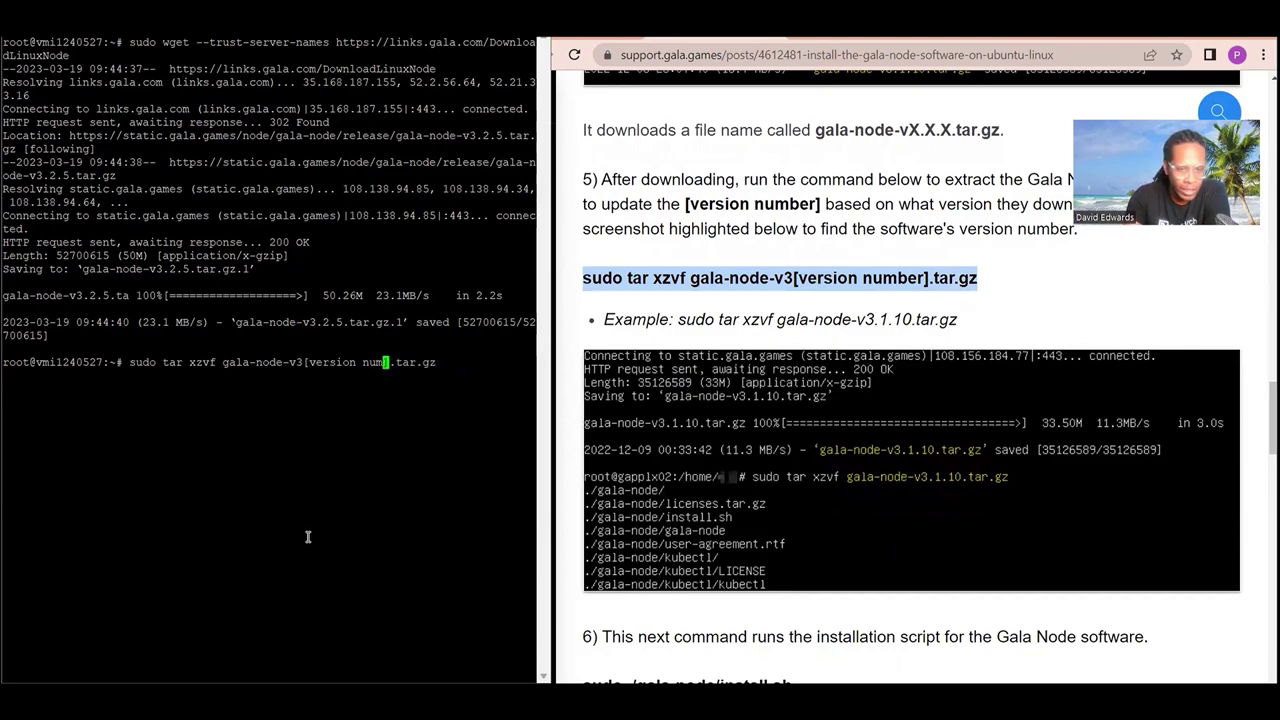
key("BackSpace")
key("BackSpace")
key("BackSpace")
key("BackSpace")
key("BackSpace")
key("BackSpace")
key("BackSpace")
key("BackSpace")
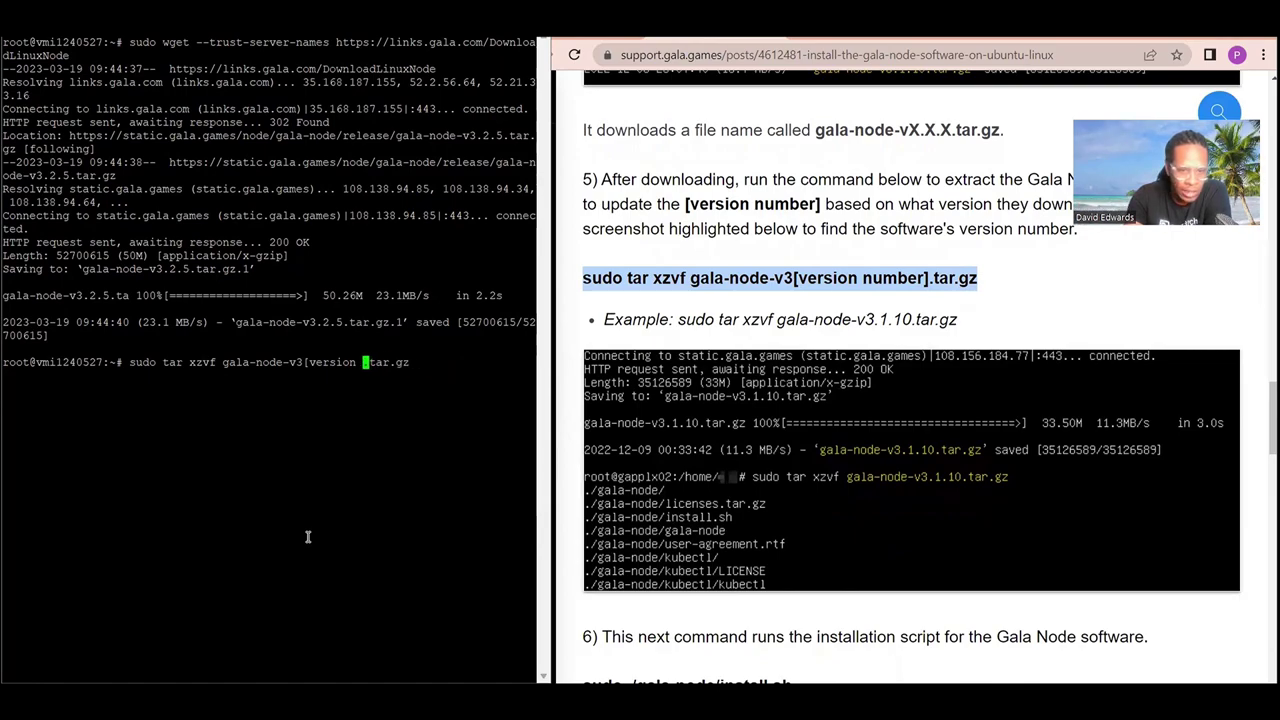
key("BackSpace")
key("BackSpace")
key("BackSpace")
key("BackSpace")
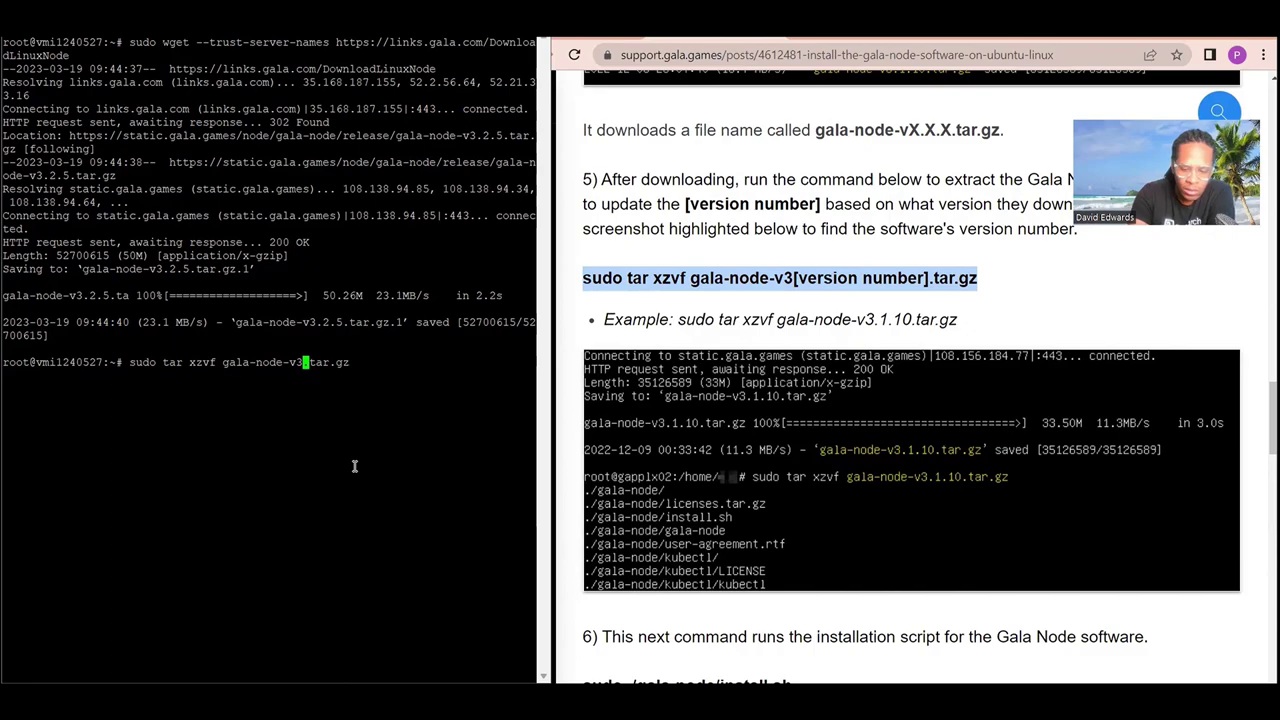
type(".2")
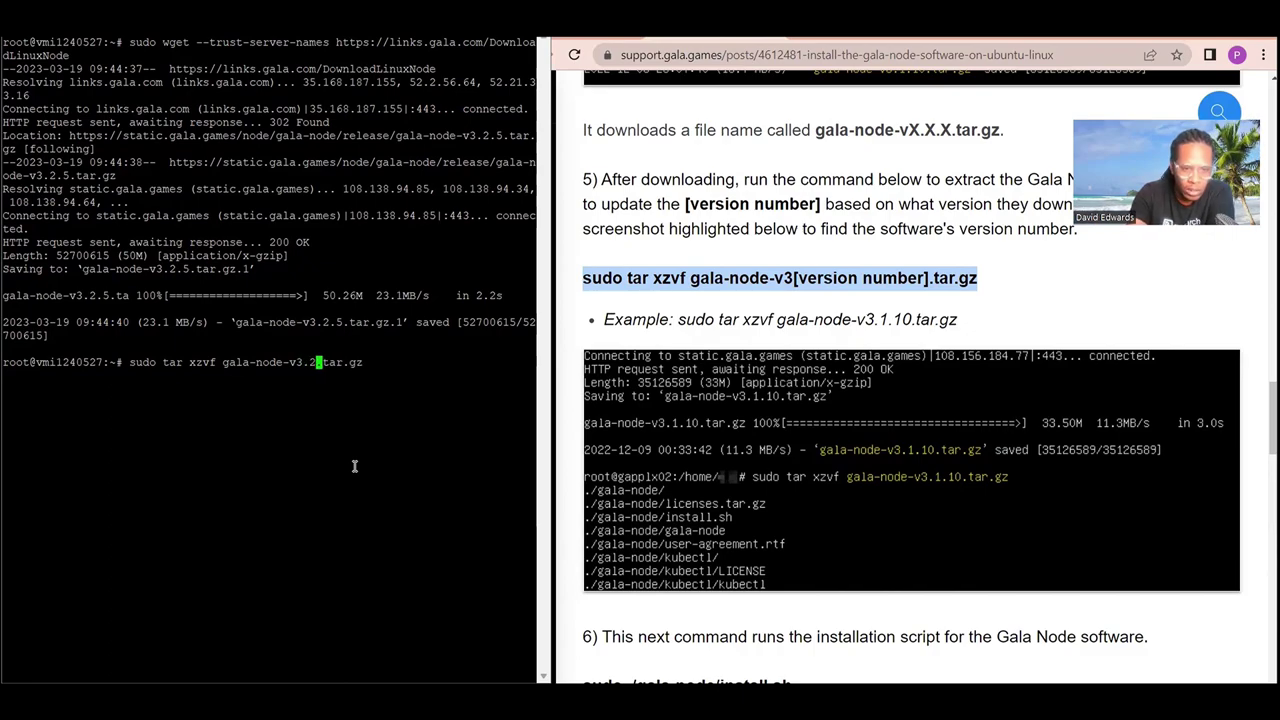
type(".5")
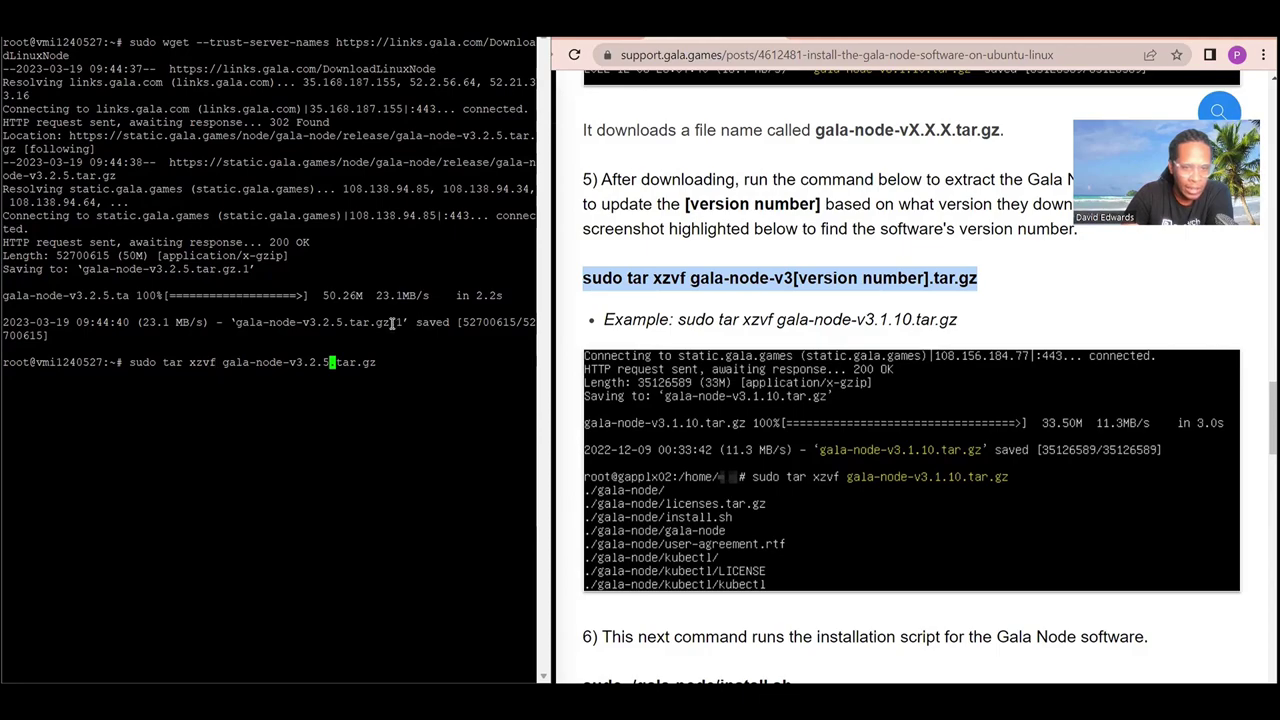
key("End")
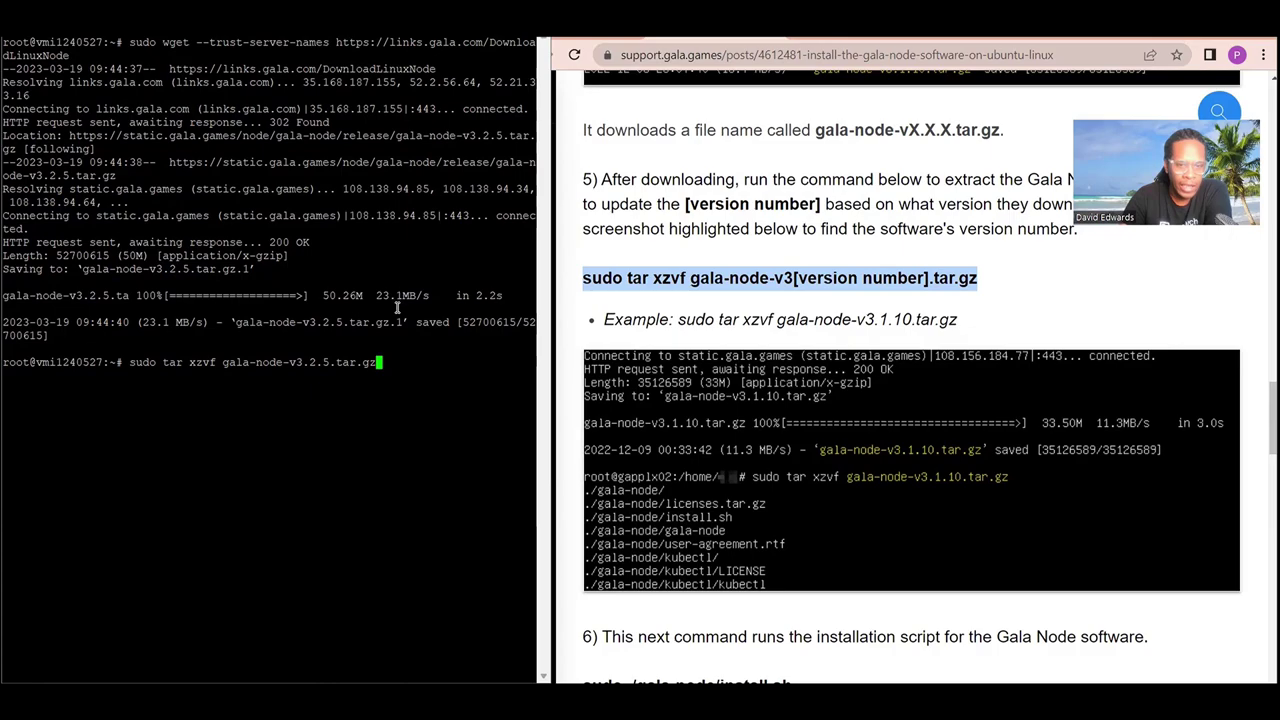
type(".1")
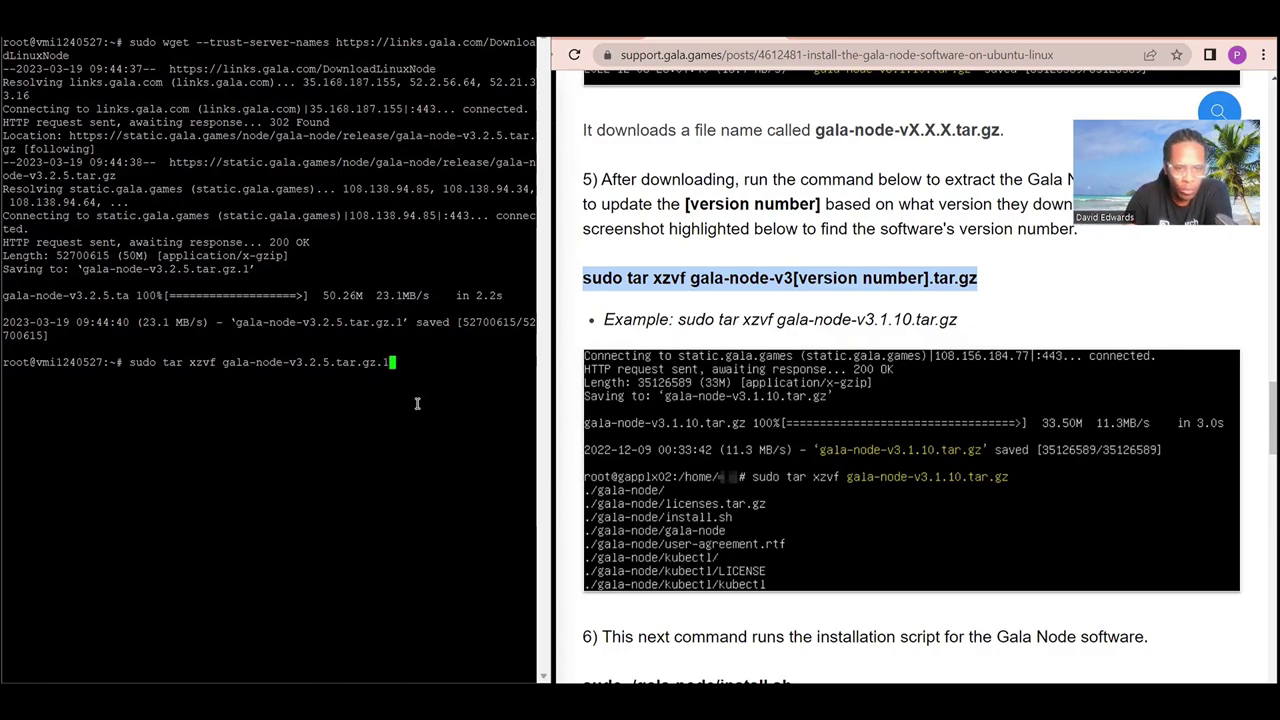
key("Return")
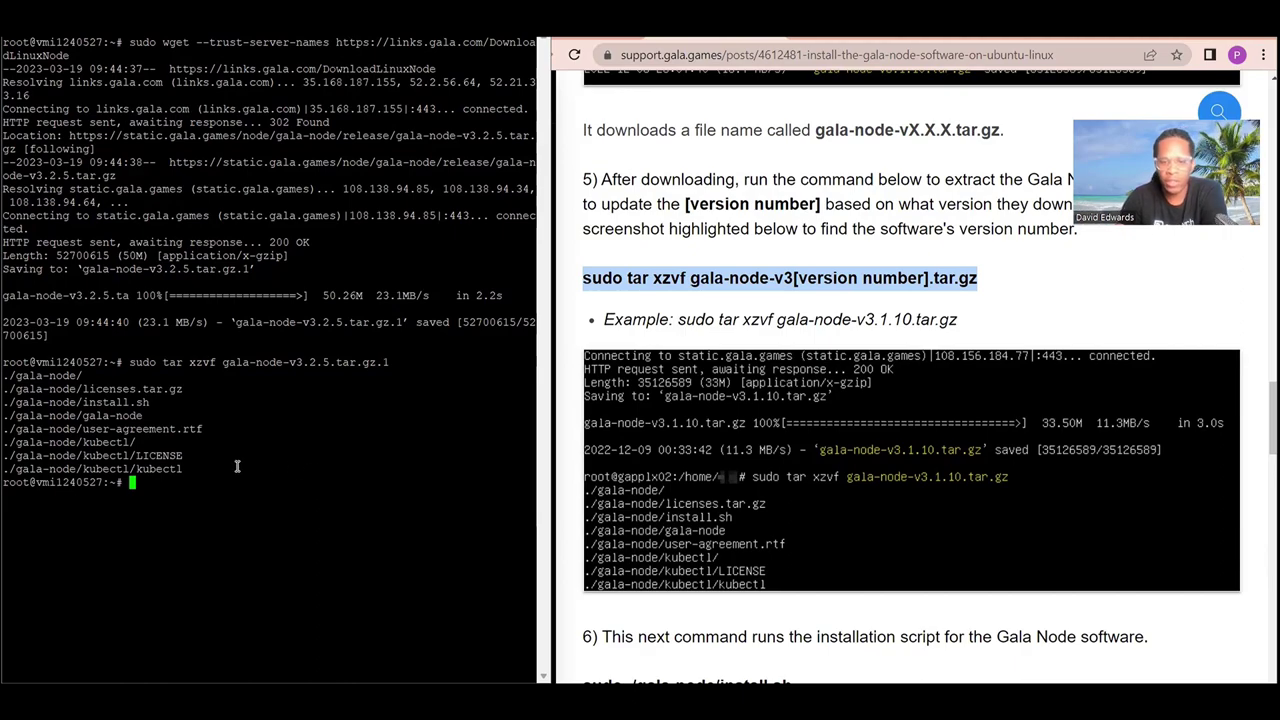
scroll(605, 503, "down", 4)
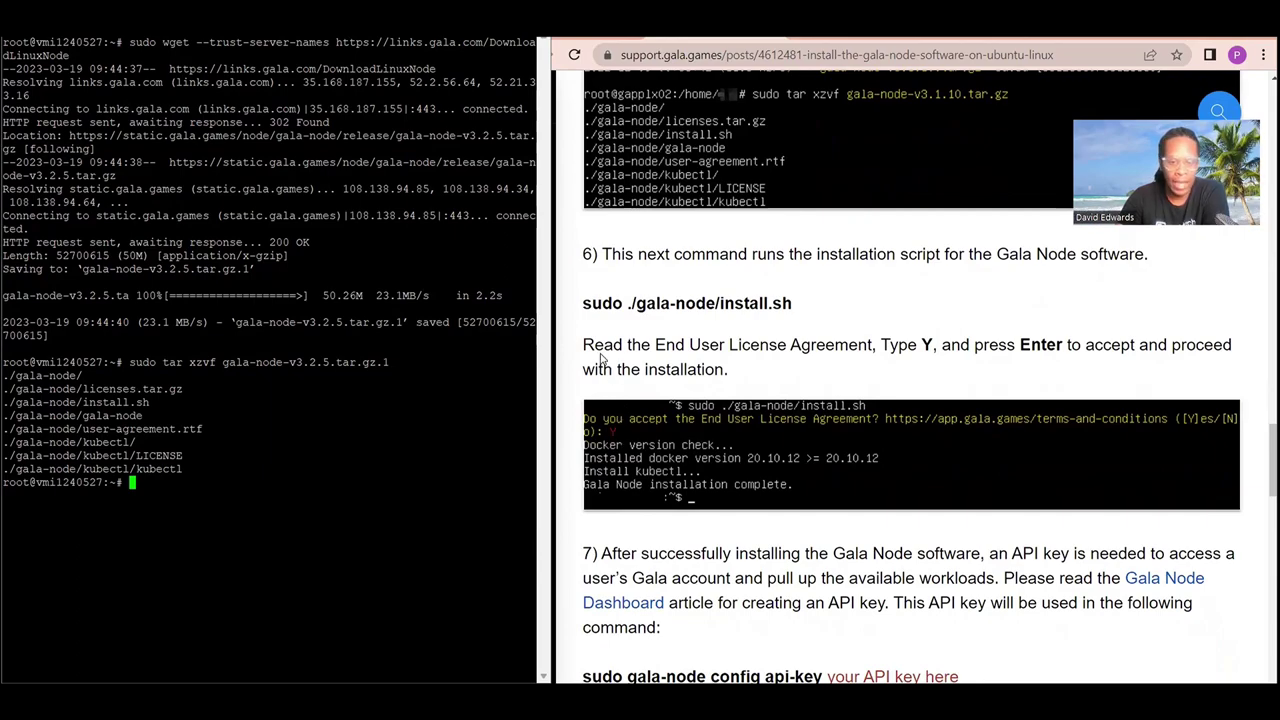
Copy sudo ./gala-node/install.sh from the guide and run it on the server.
scroll(586, 318, "down", 1)
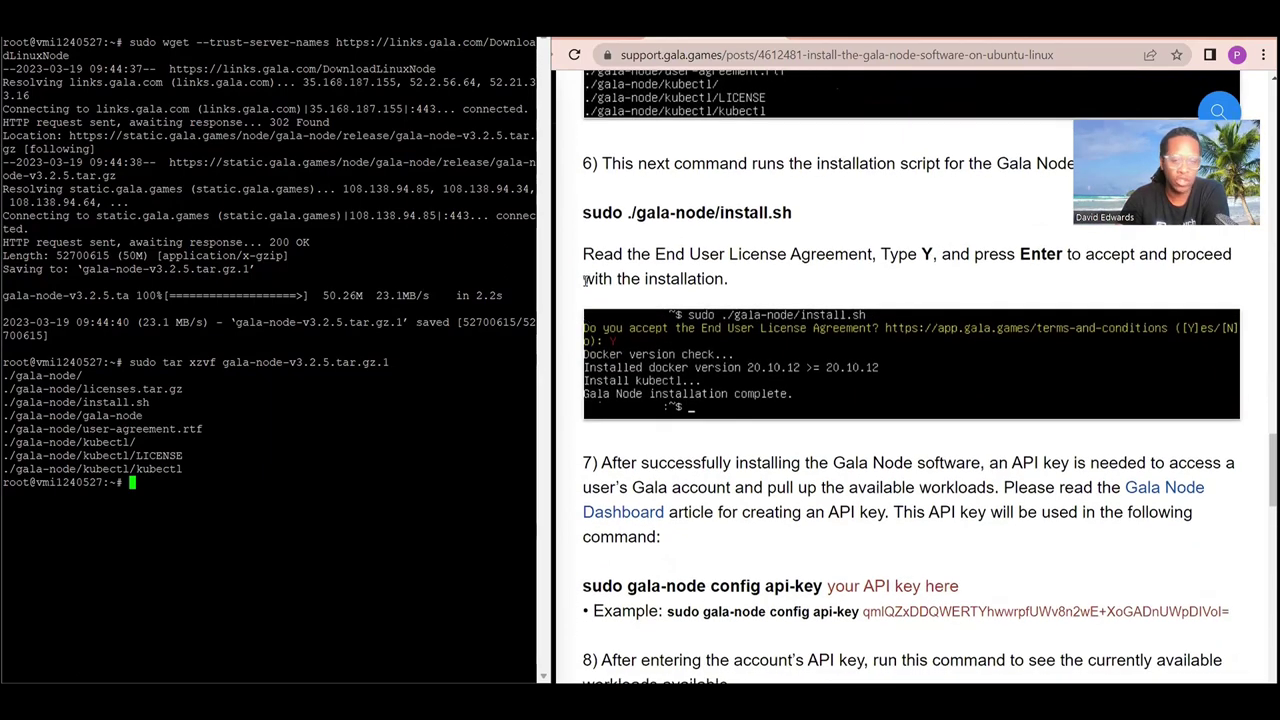
left_click_drag(584, 213, 792, 226)
right_click(738, 213)
left_click(755, 228)
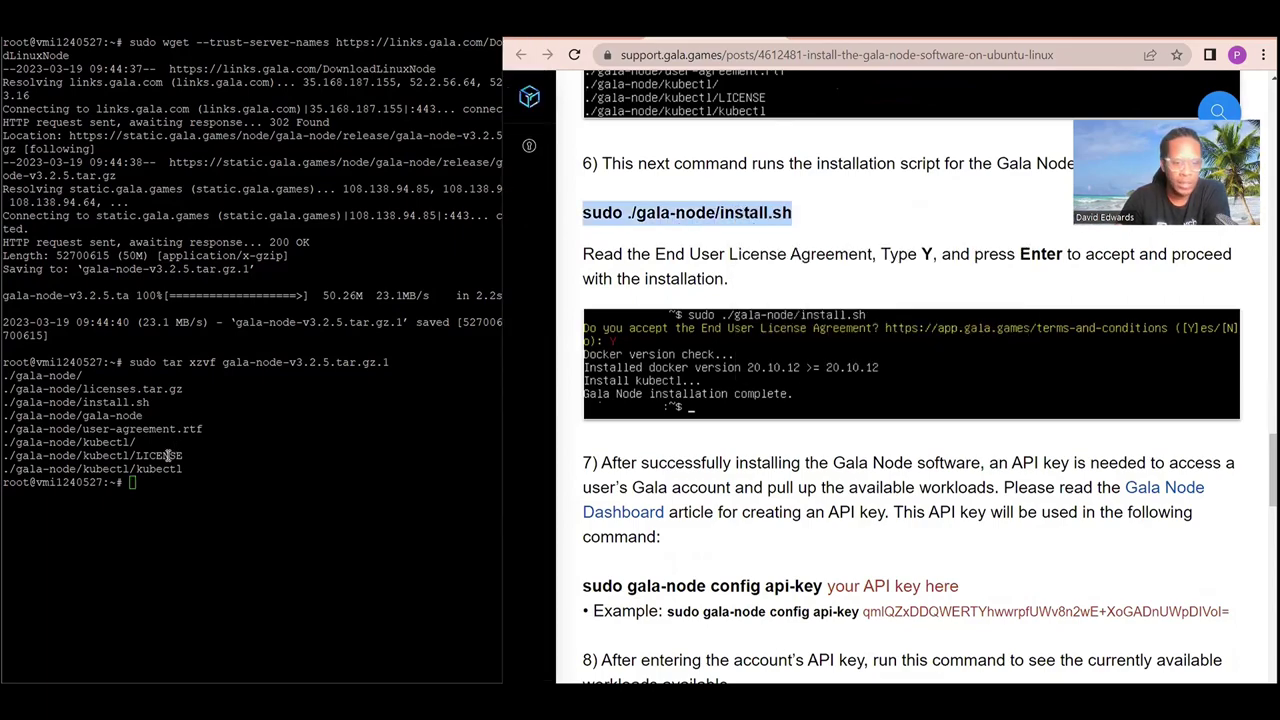
right_click(152, 480)
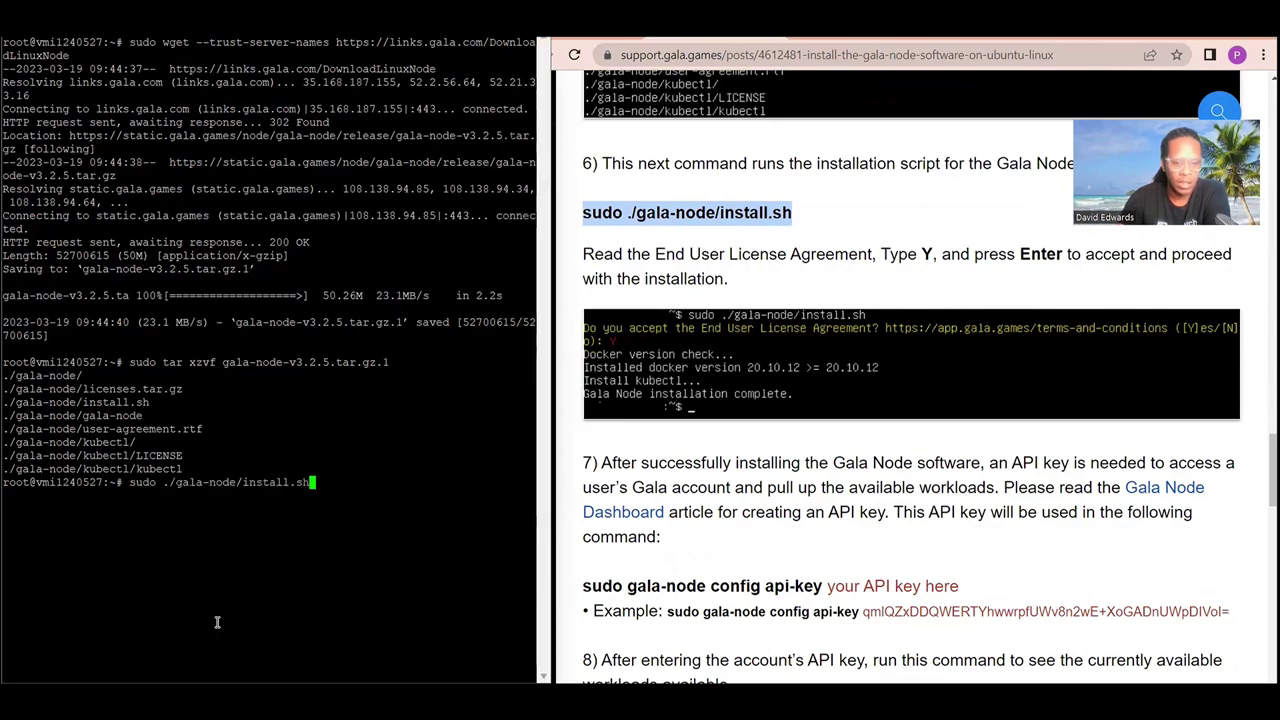
key("Return")
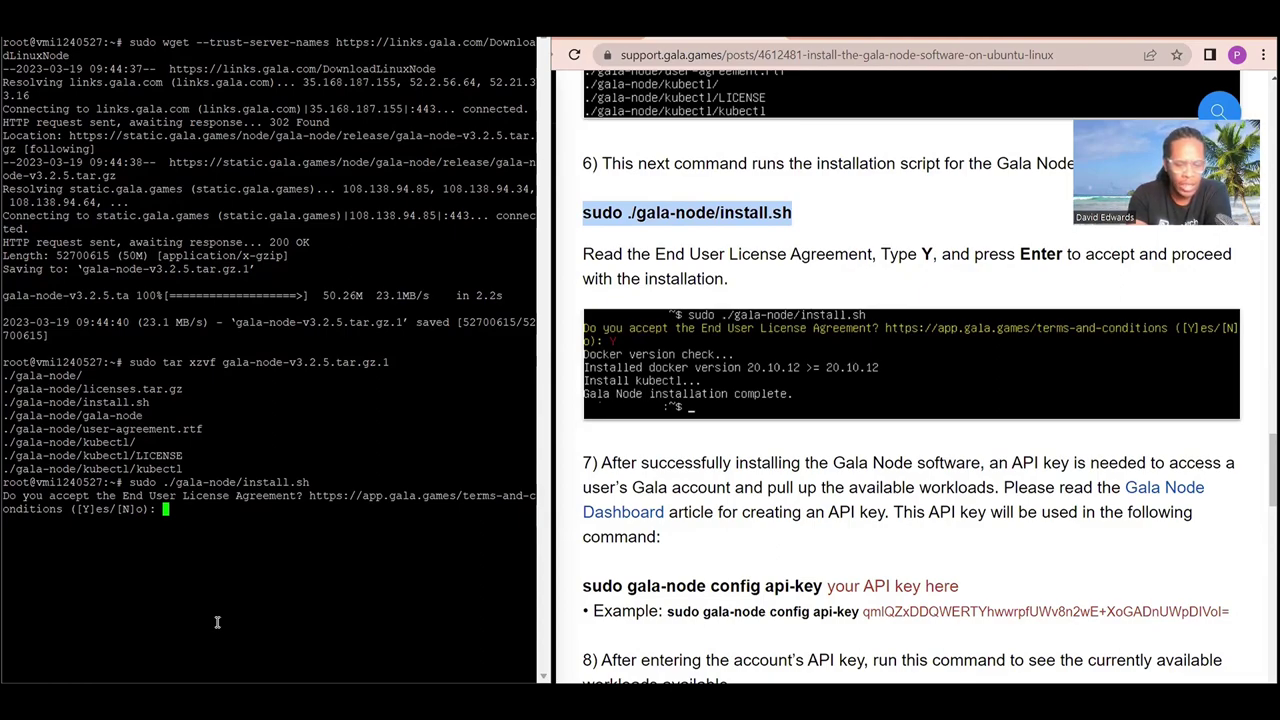
Accept the licence with y so installation completes, then clear the screen.
type("y")
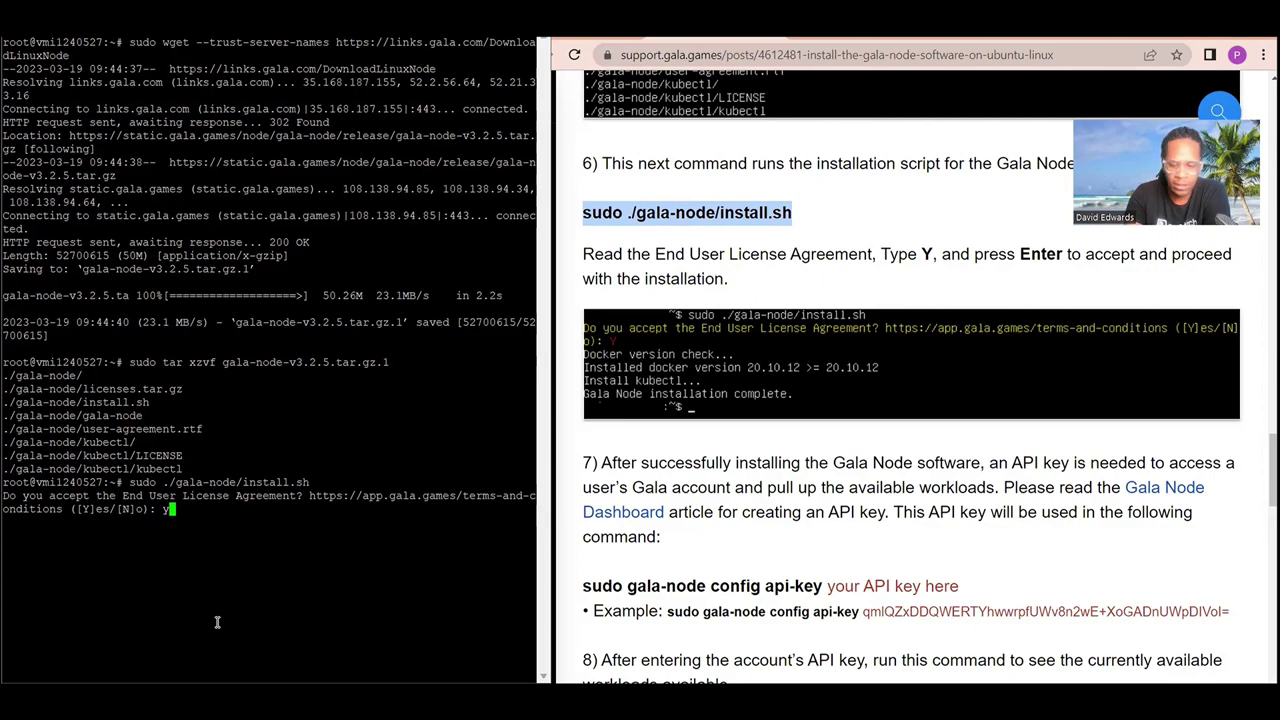
key("Return")
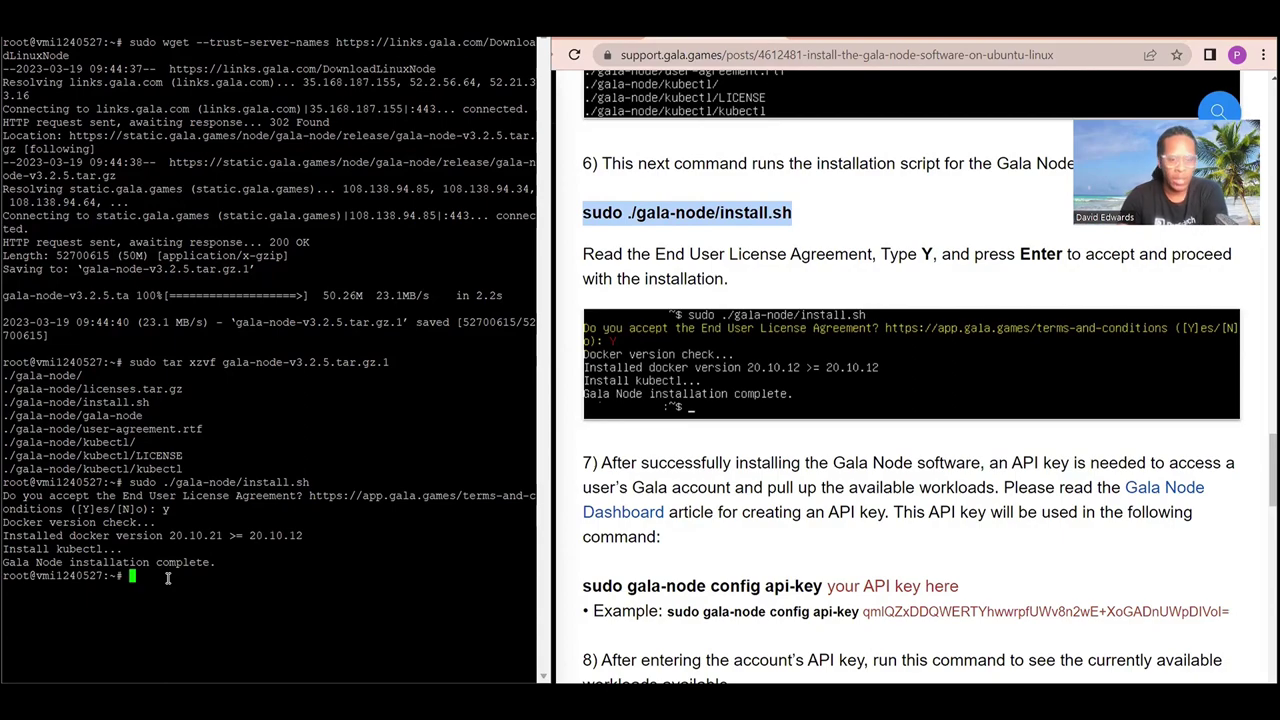
type("clear")
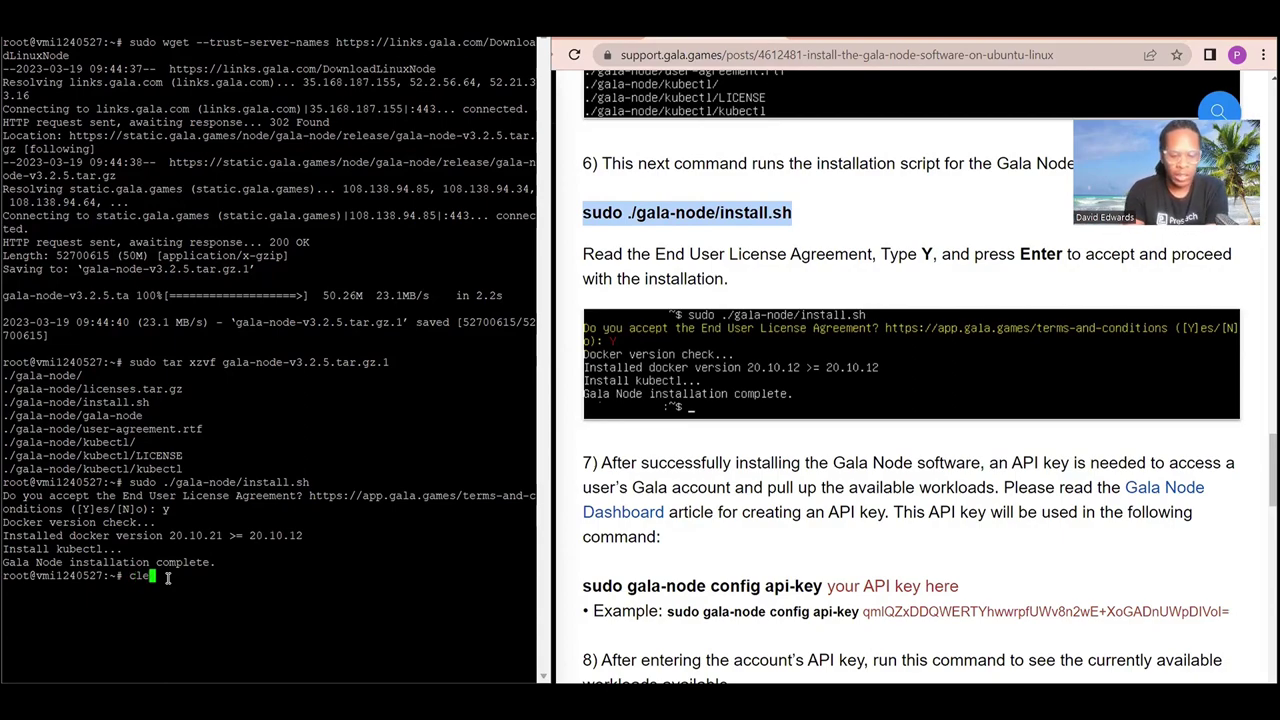
key("Return")
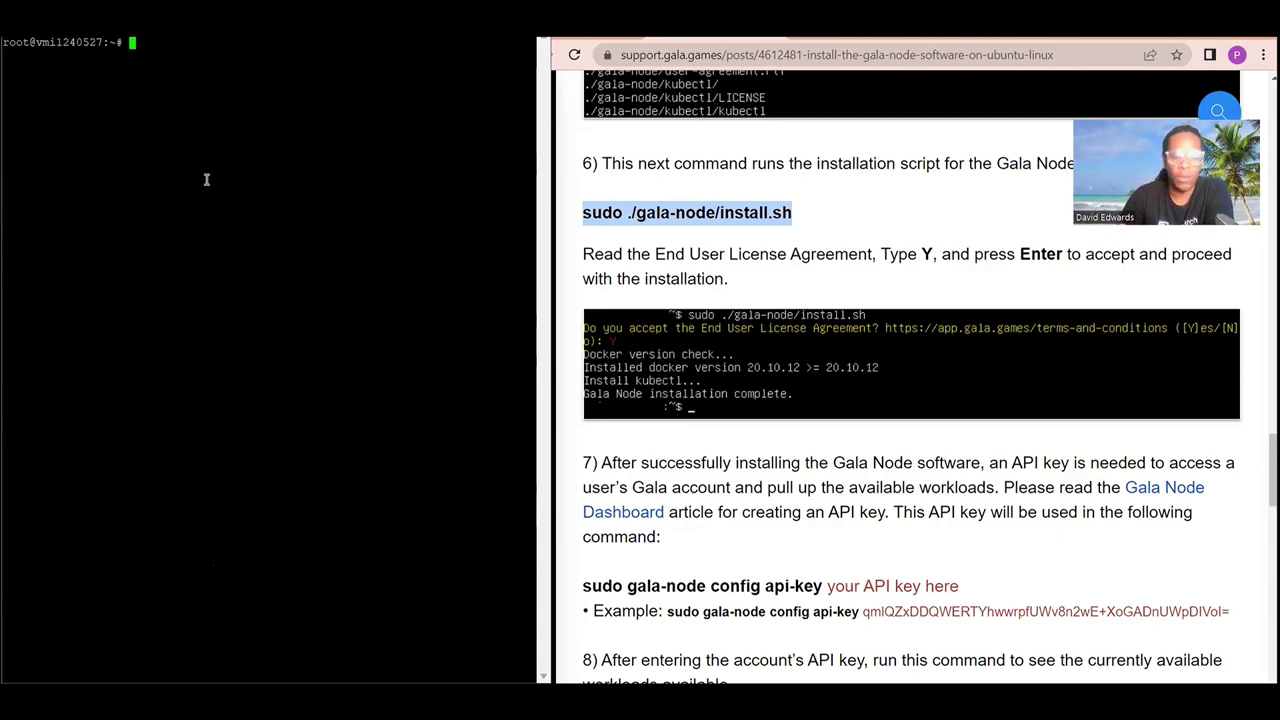
Copy the guide's sudo gala-node config api-key command and paste it into the server terminal.
scroll(823, 537, "down", 2)
scroll(823, 537, "down", 1)
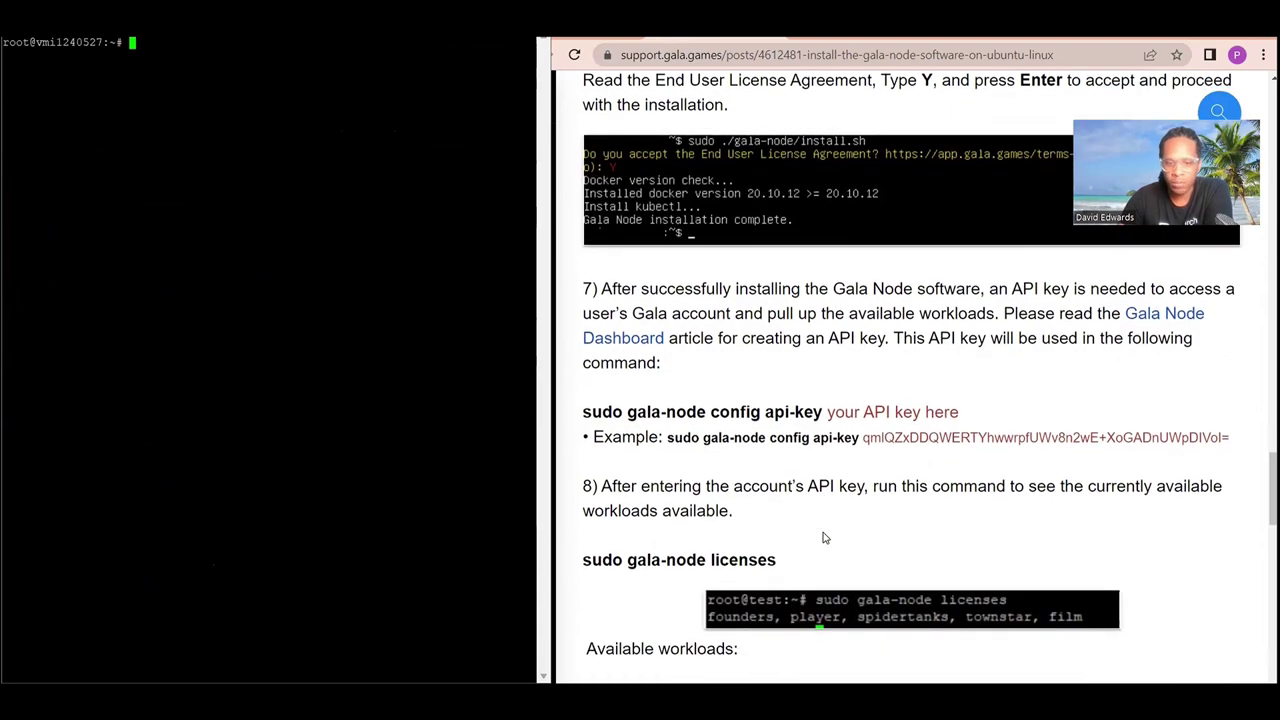
scroll(823, 537, "down", 1)
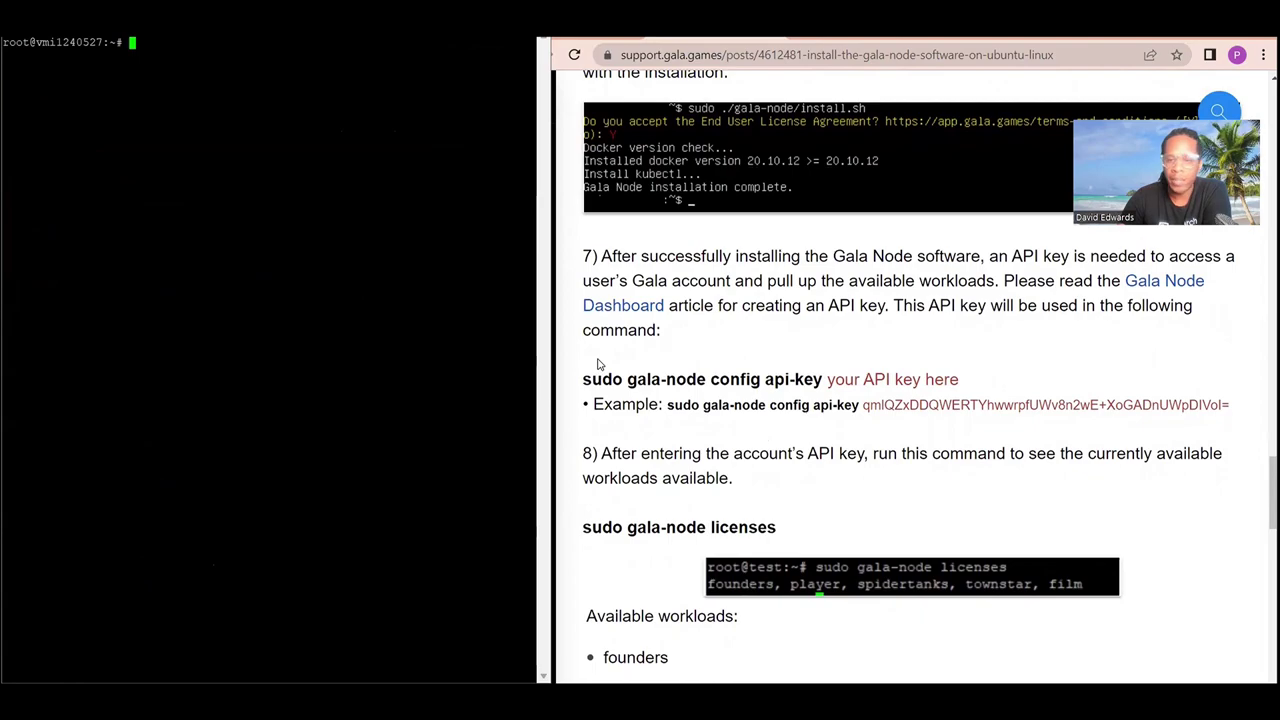
scroll(598, 364, "down", 1)
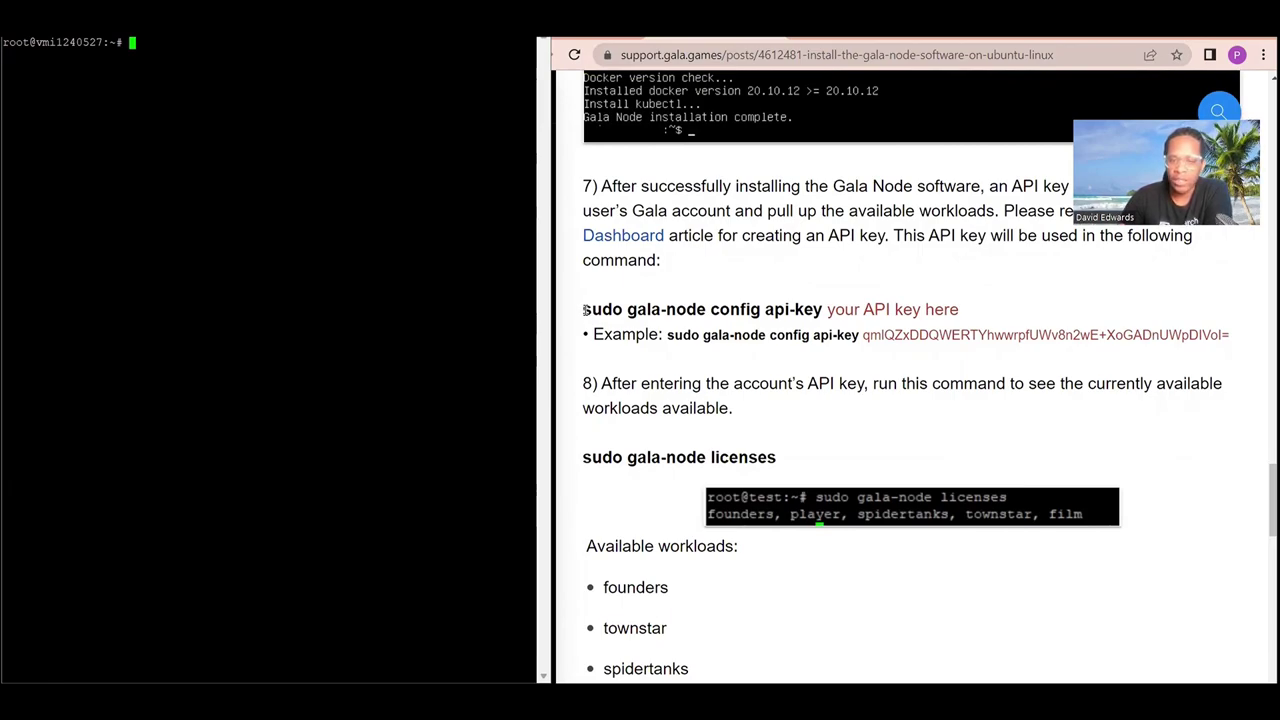
left_click_drag(584, 311, 825, 317)
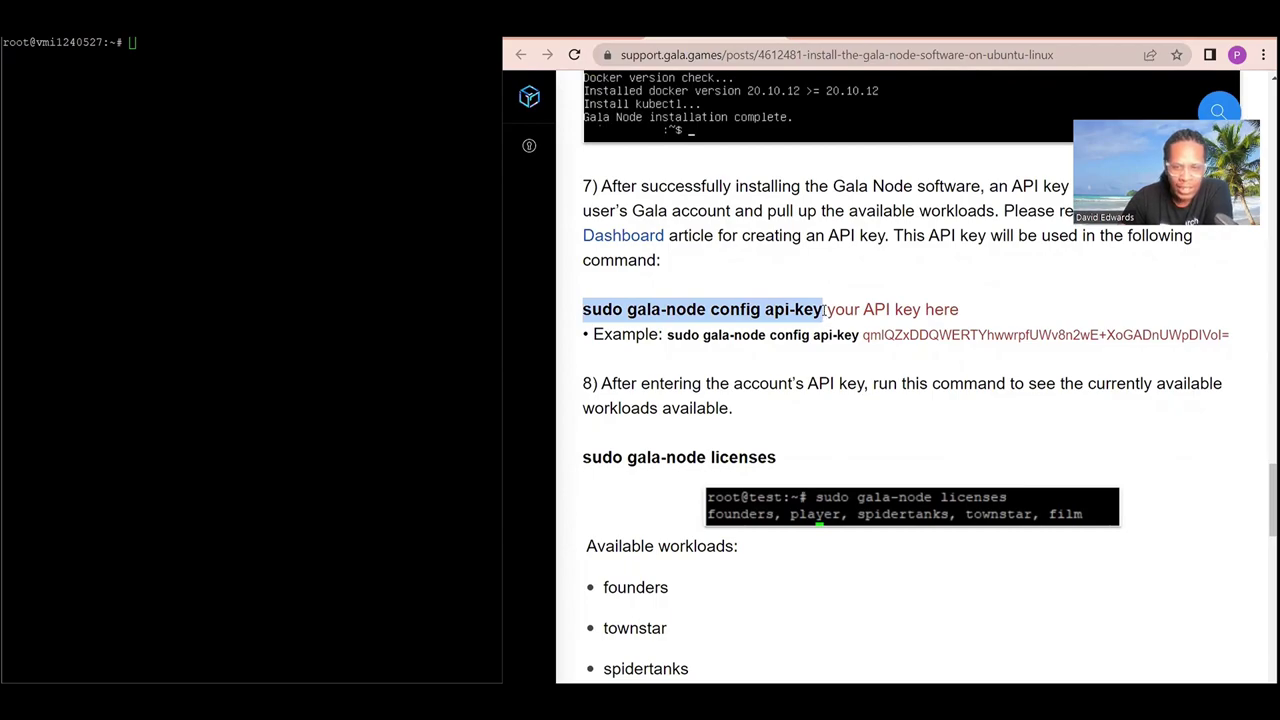
right_click(737, 305)
left_click(763, 322)
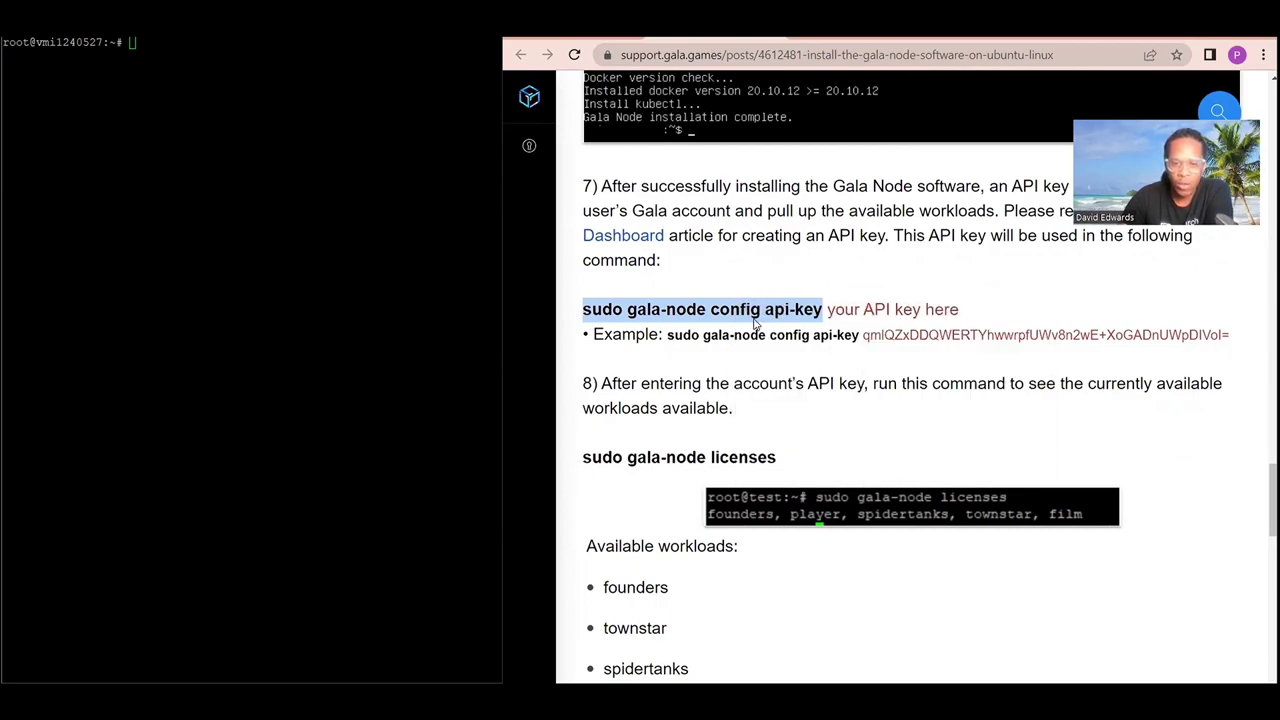
right_click(187, 52)
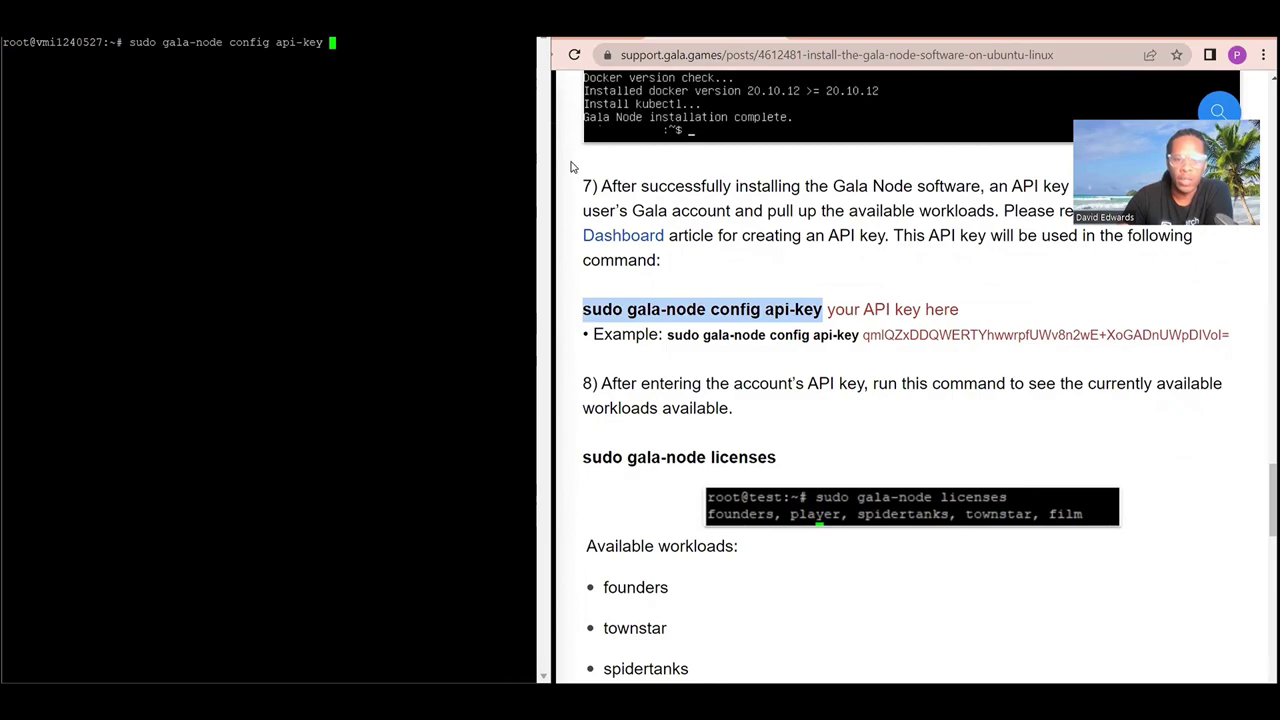
key("alt+Tab")
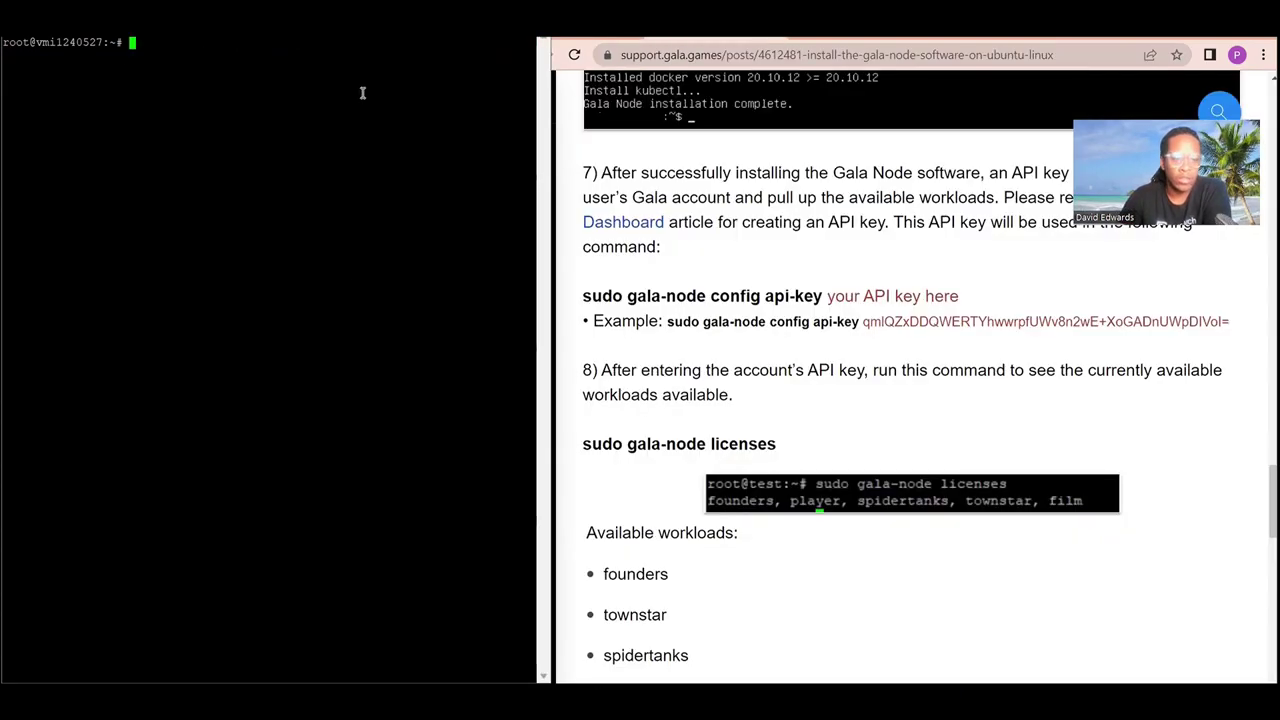
Review the guide's example api-key command line, selecting and then deselecting it.
scroll(855, 241, "down", 1)
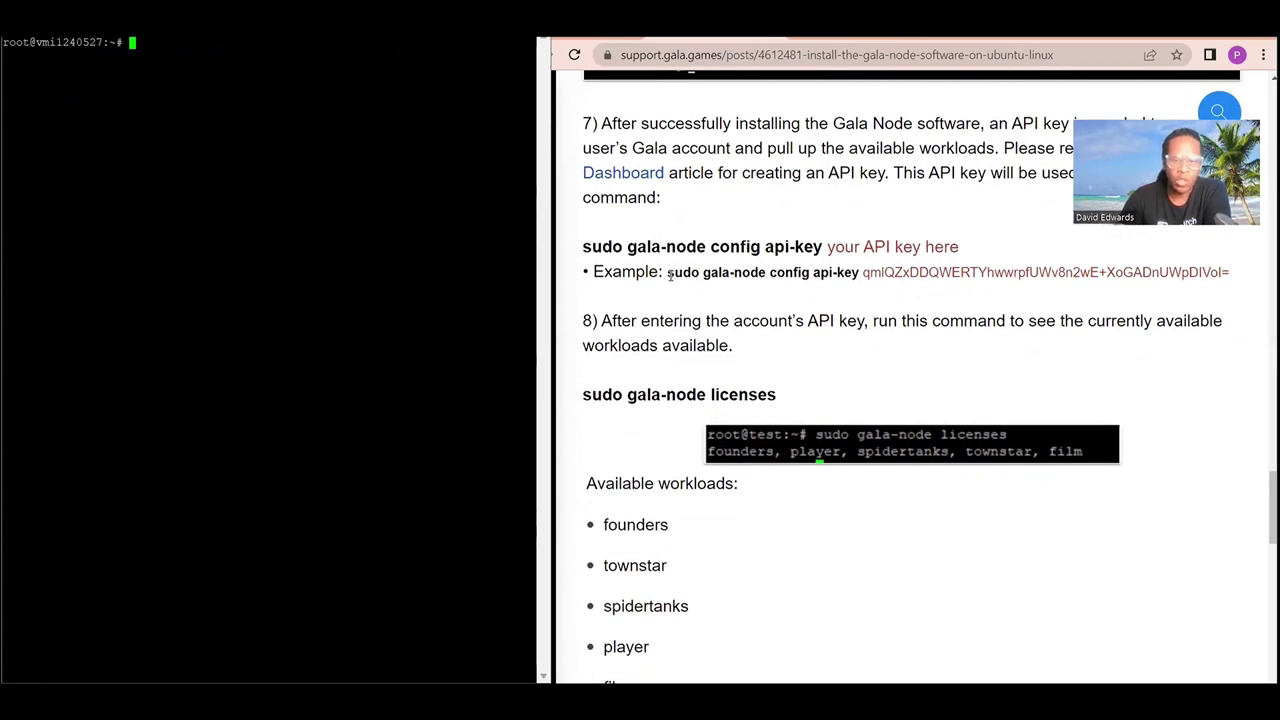
left_click_drag(669, 273, 1240, 288)
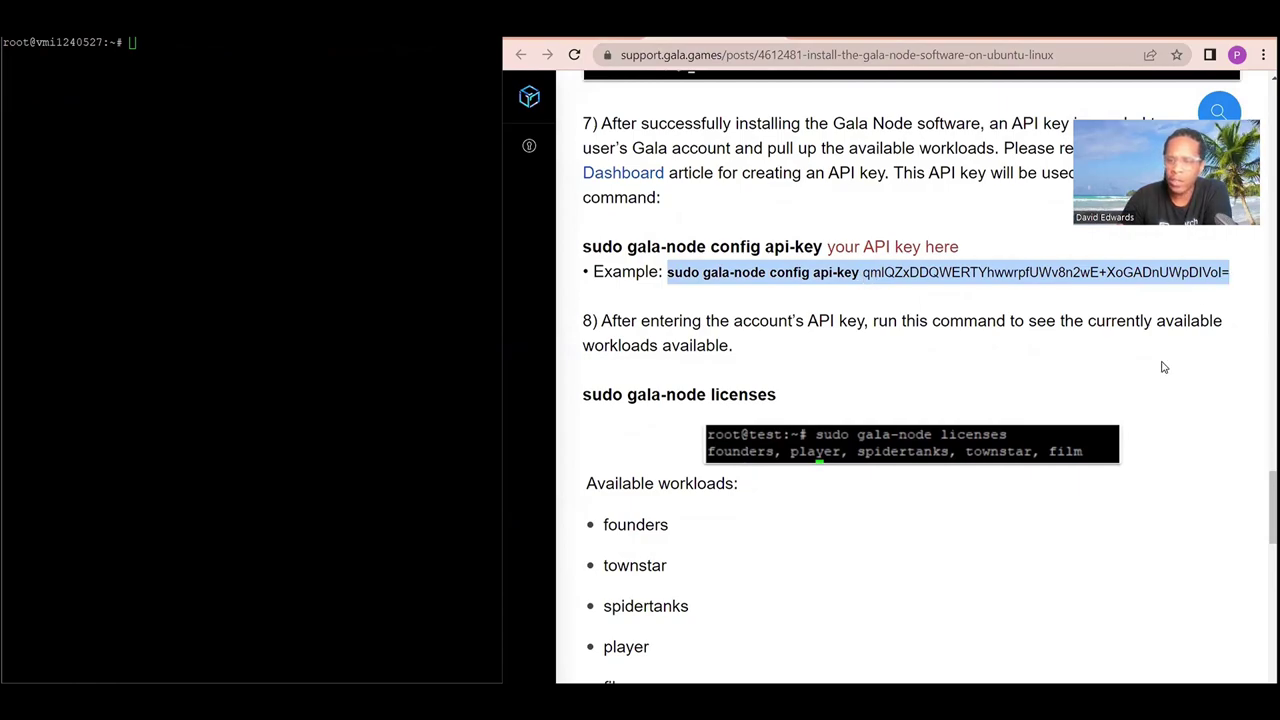
scroll(880, 410, "down", 1)
left_click(609, 449)
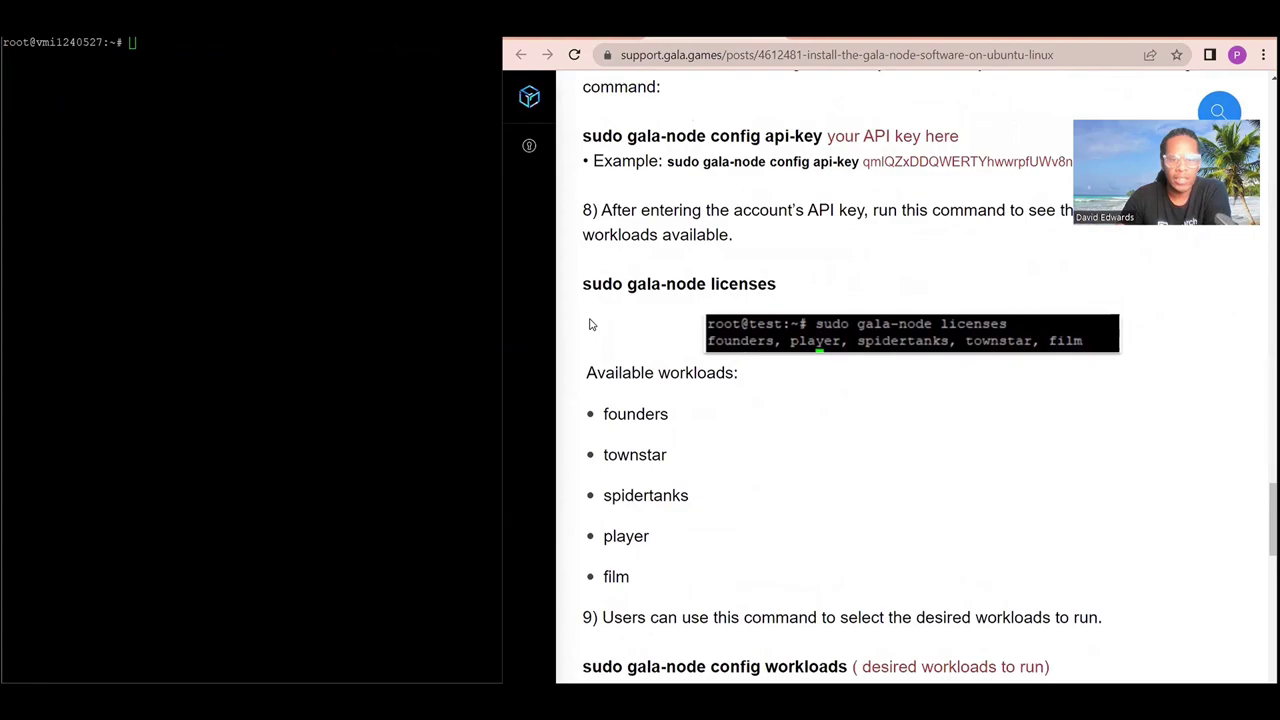
scroll(683, 338, "down", 1)
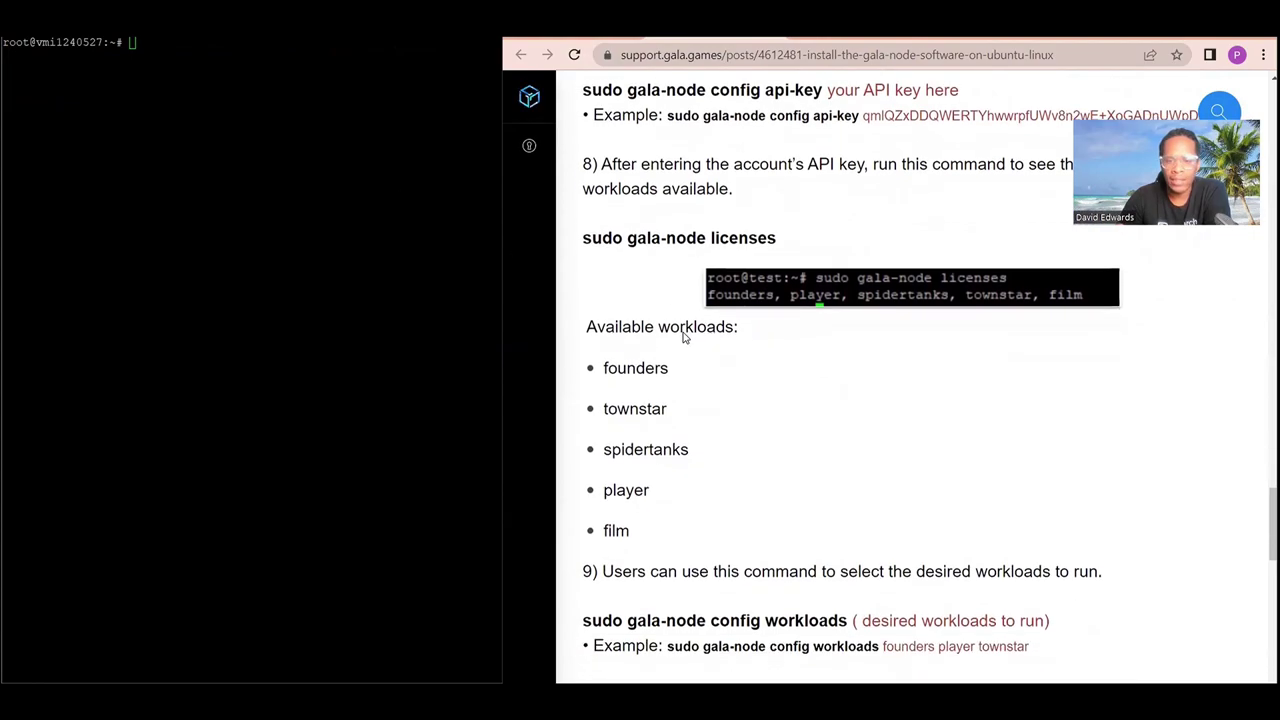
scroll(684, 338, "down", 1)
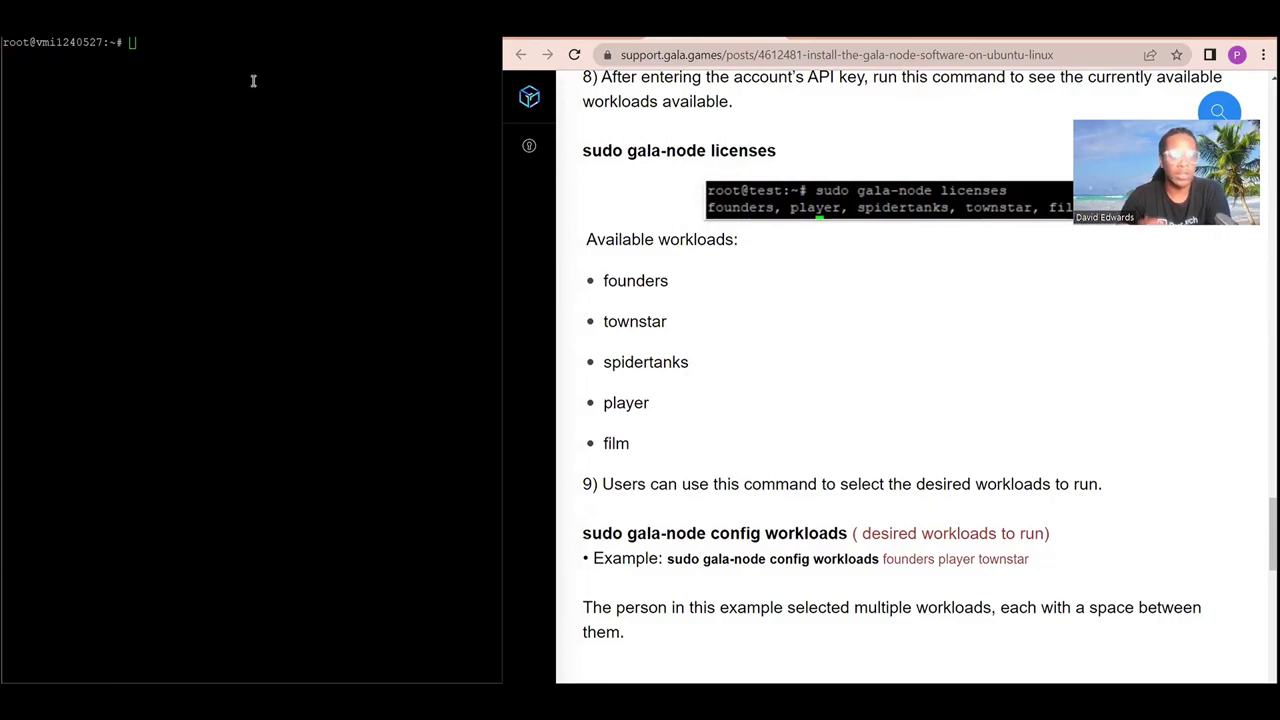
Run sudo gala-node licenses and confirm player is the available workload.
left_click(253, 81)
type("sudo")
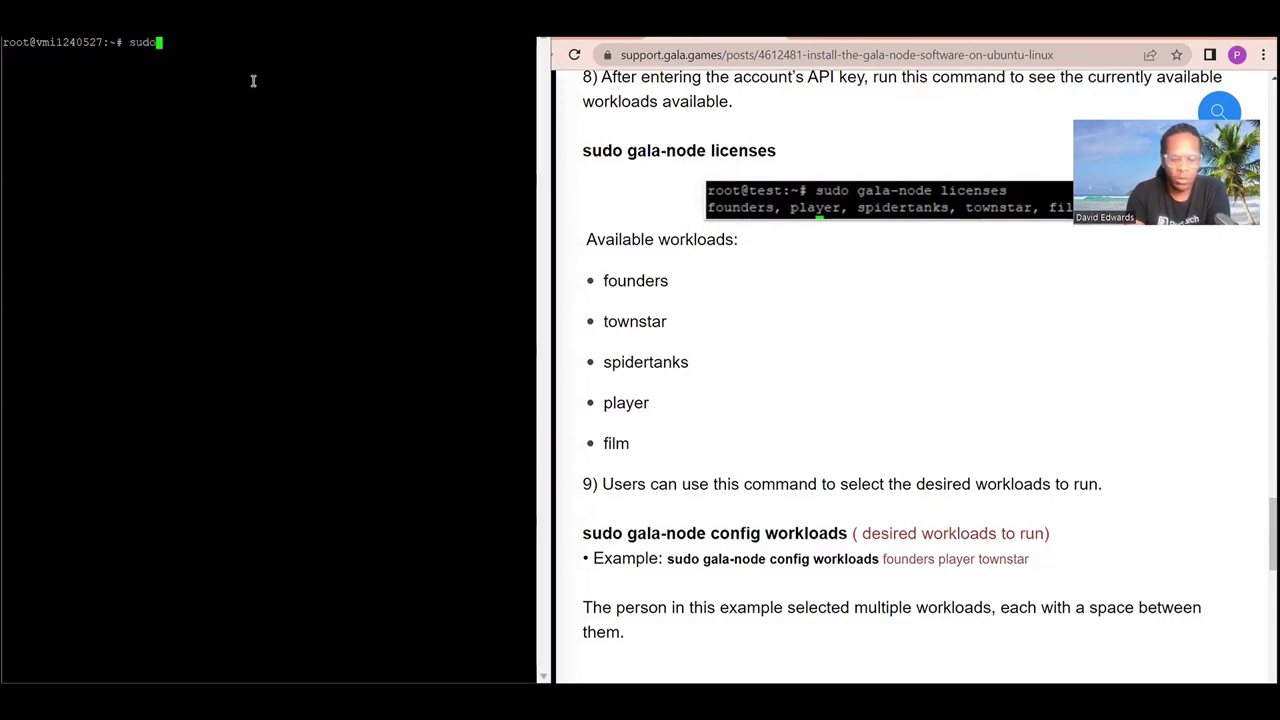
type(" gala-")
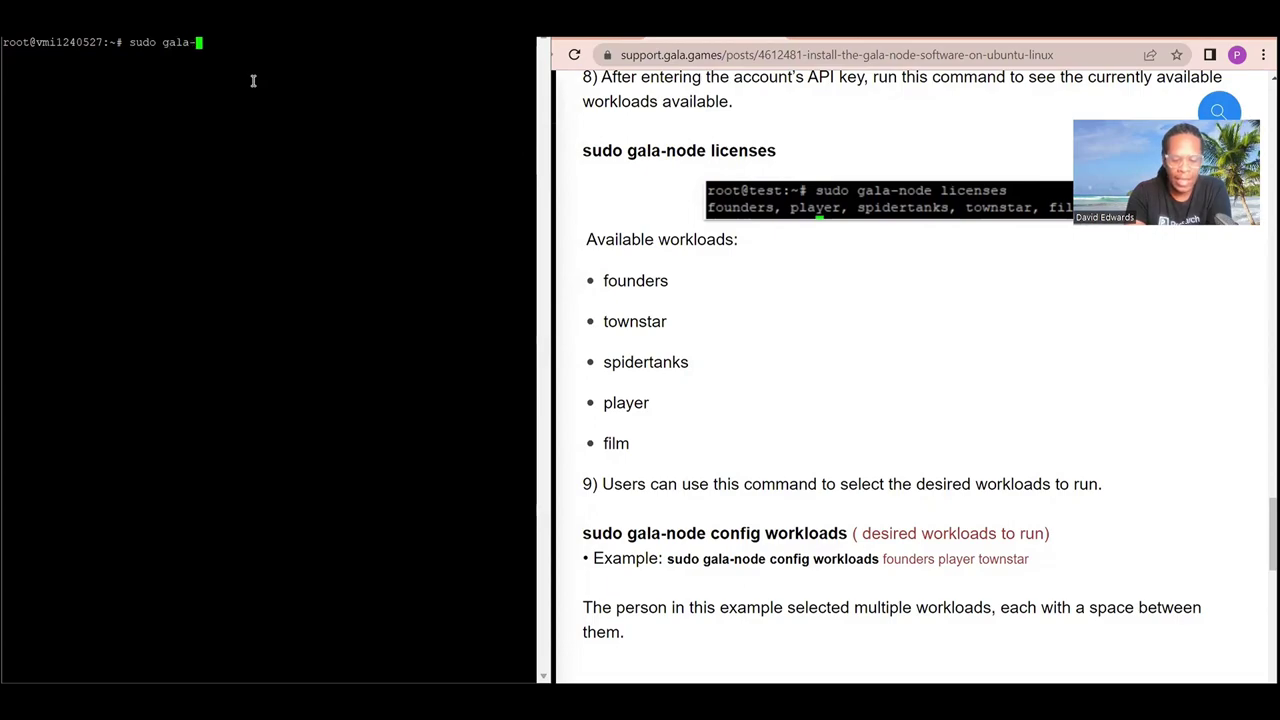
type("node ")
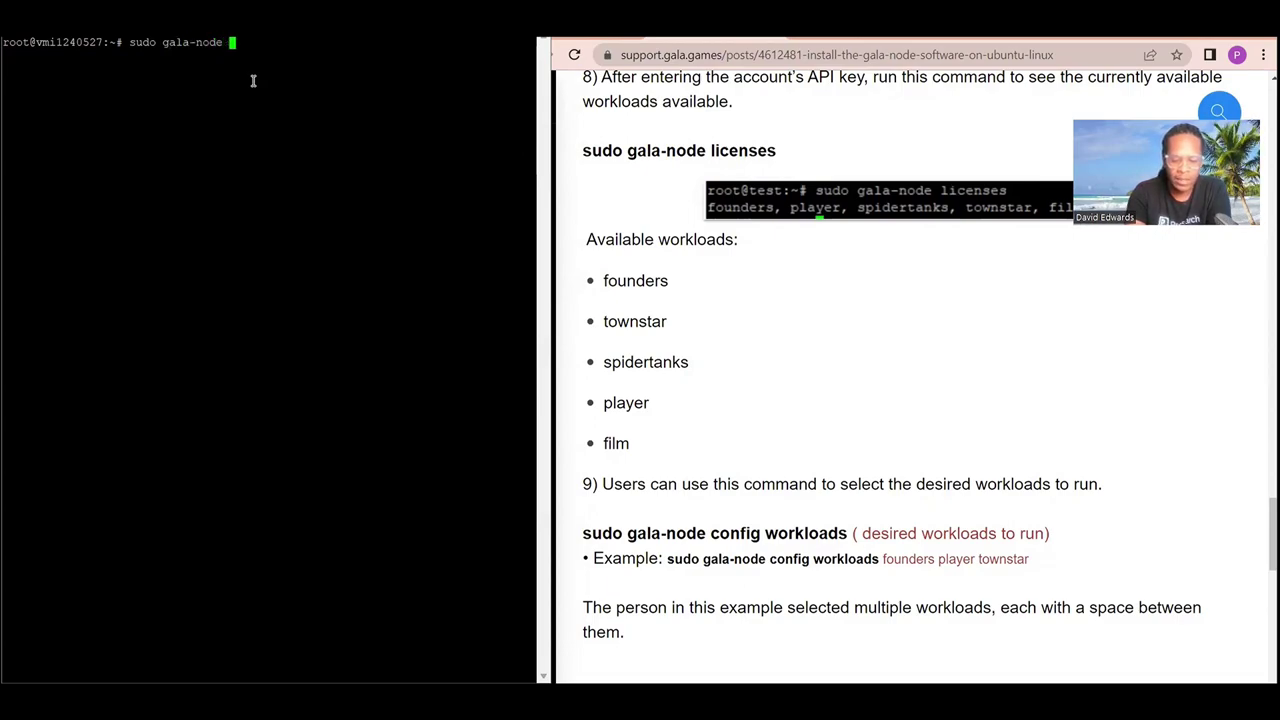
type("licenses")
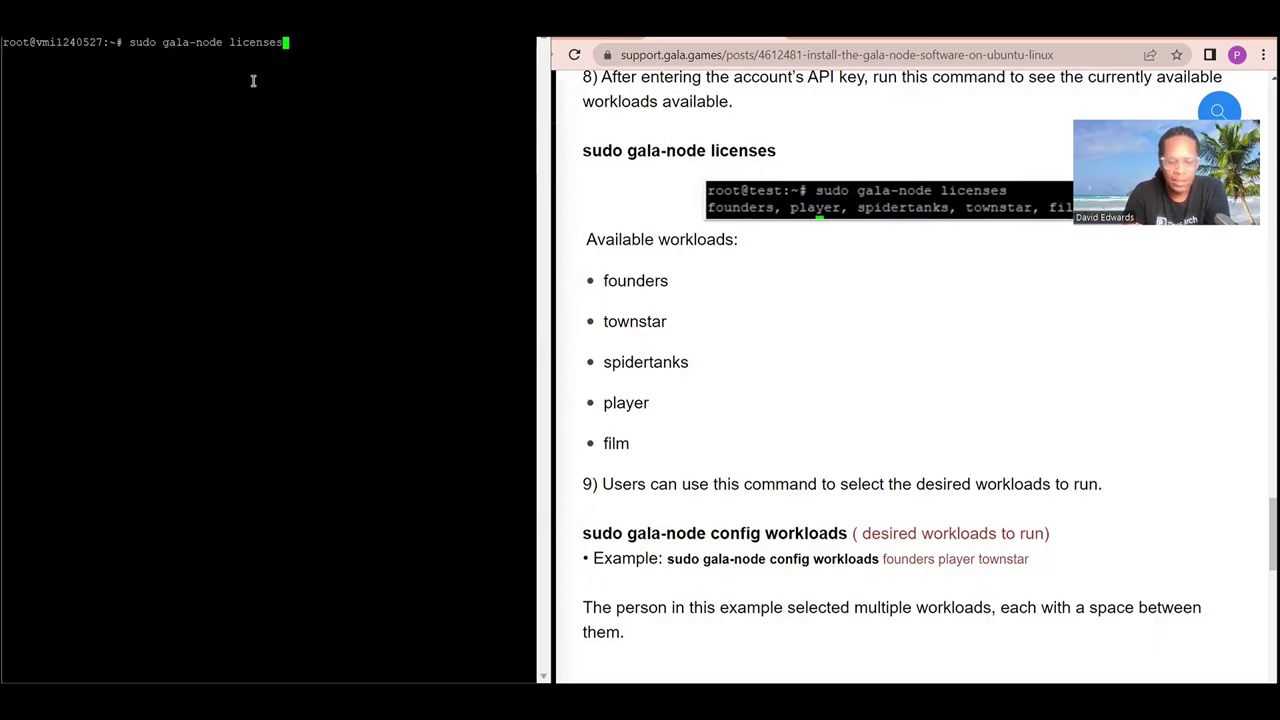
key("Return")
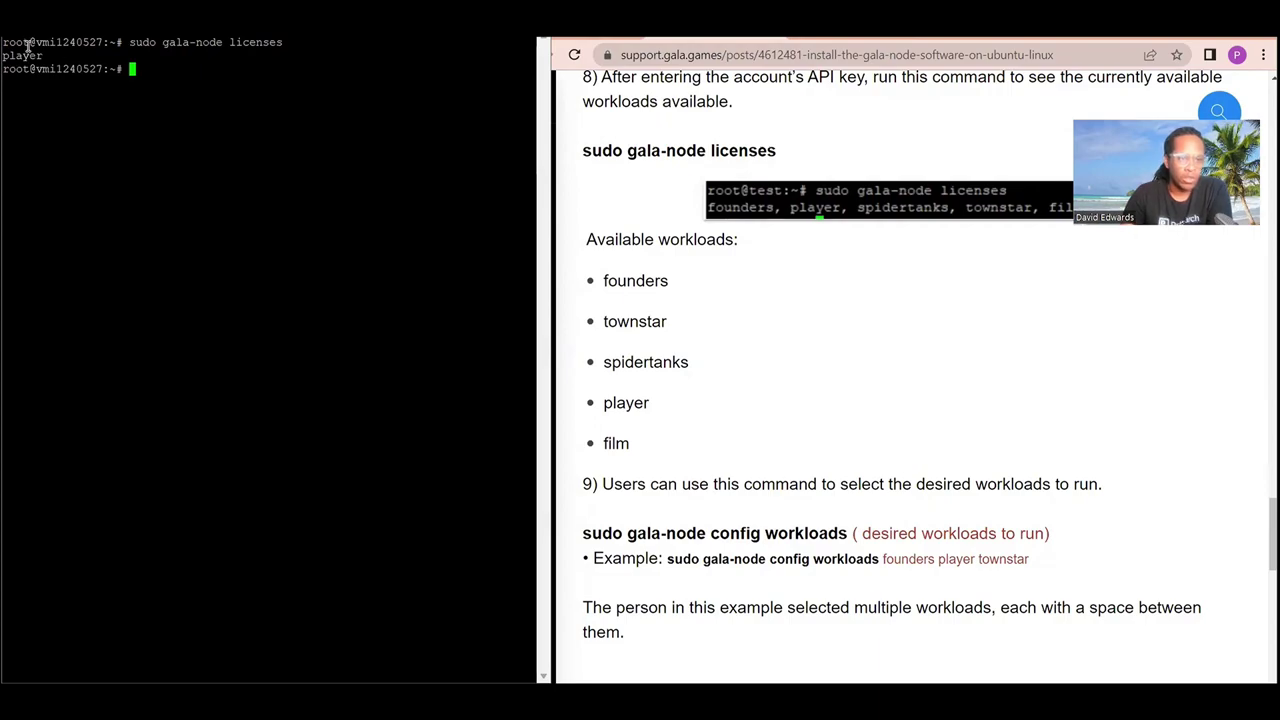
triple_click(25, 56)
left_click_drag(25, 56, 1, 56)
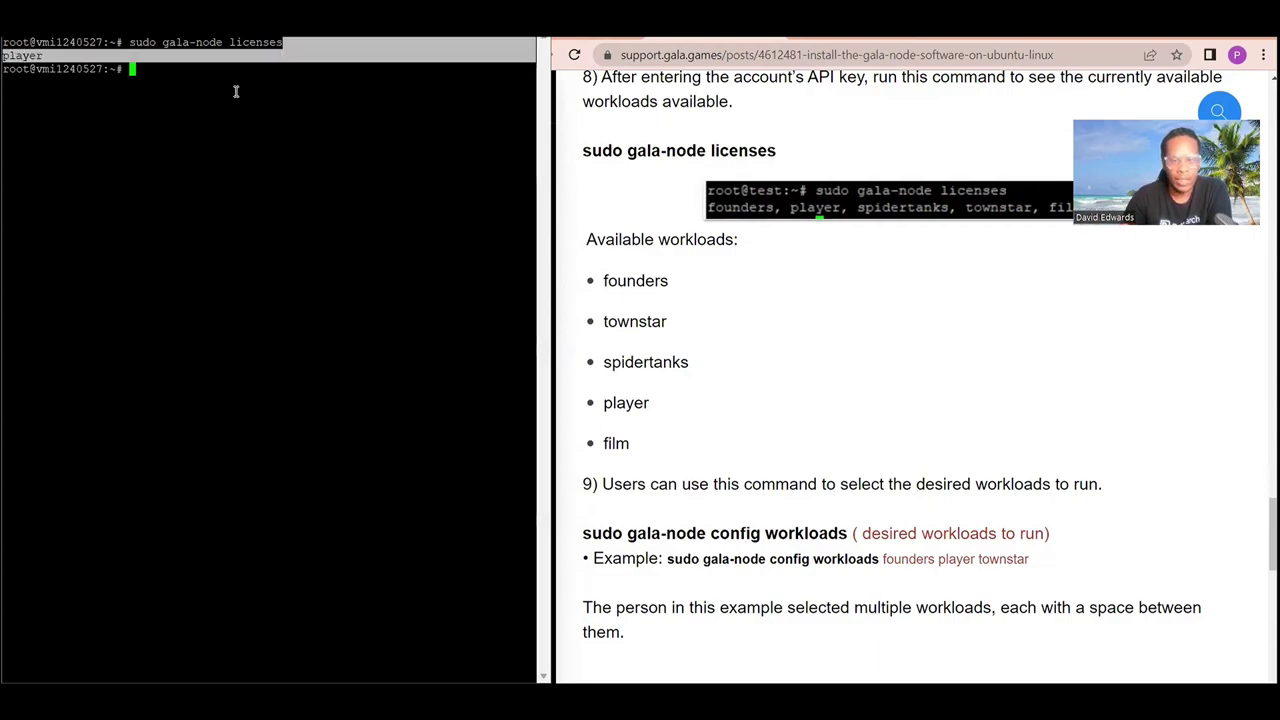
left_click(158, 137)
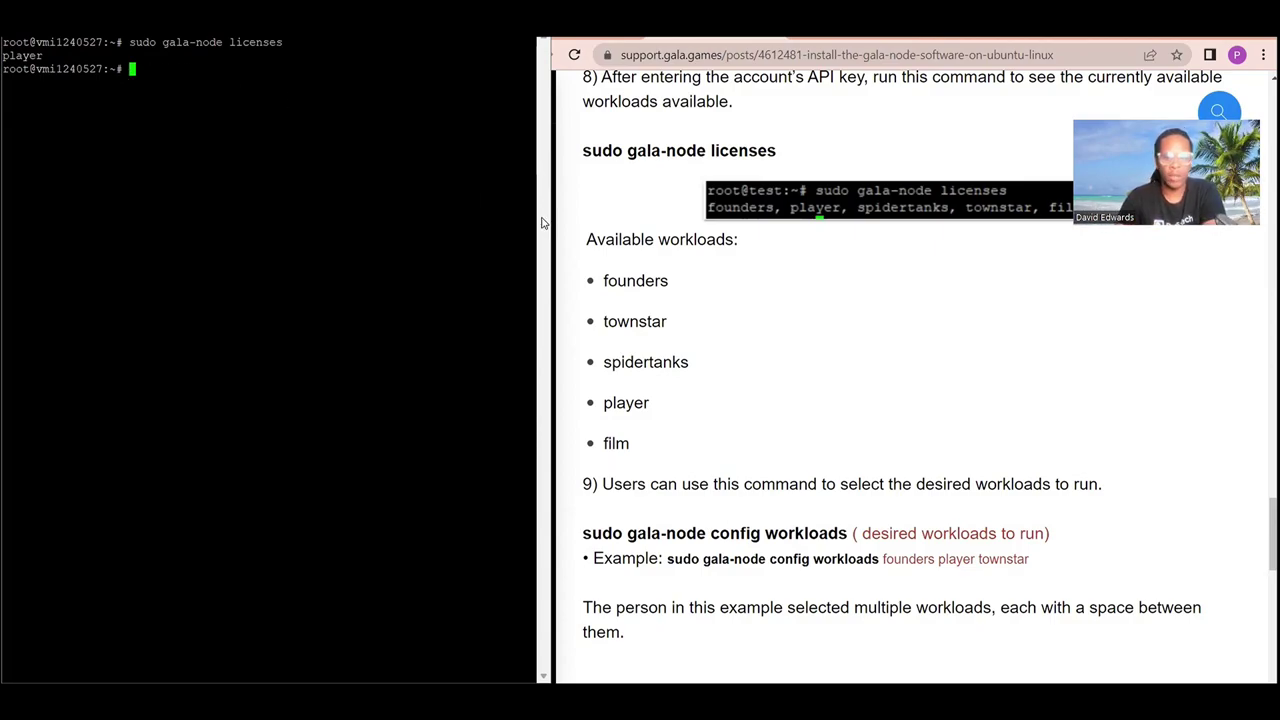
Copy the 'sudo gala-node config workloads' command from the guide into the SSH terminal.
scroll(740, 340, "down", 1)
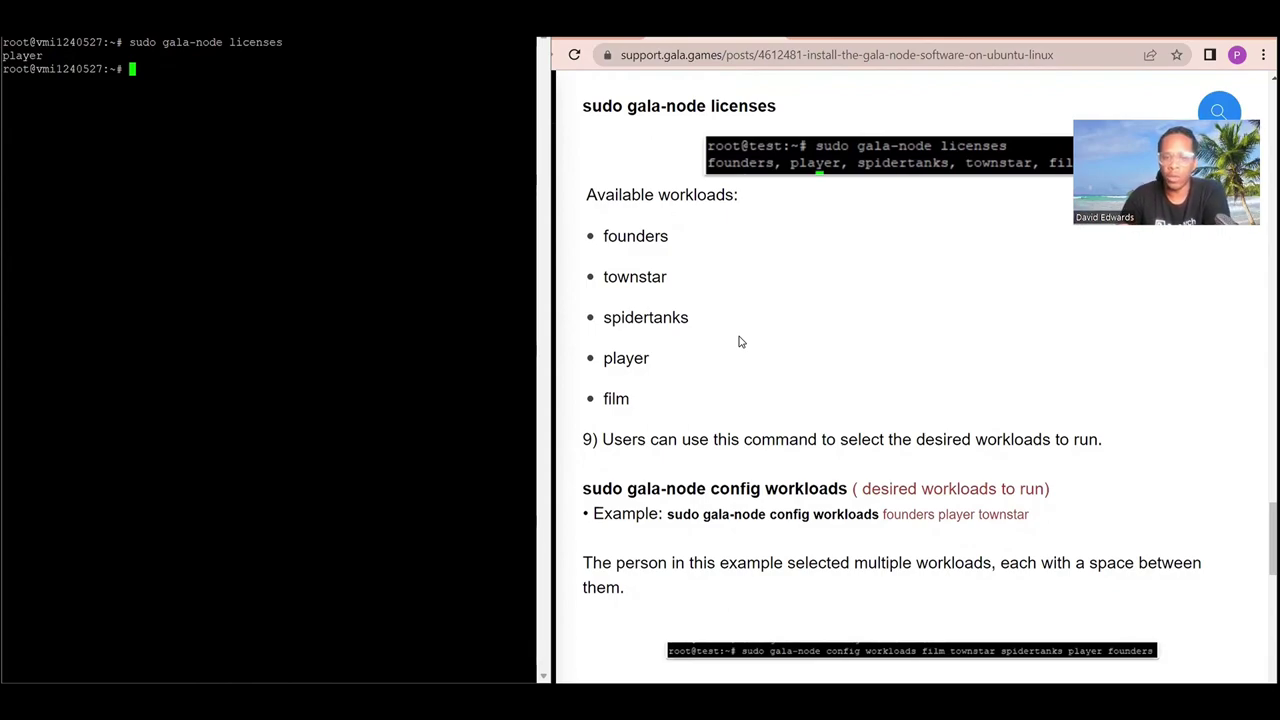
scroll(740, 342, "down", 3)
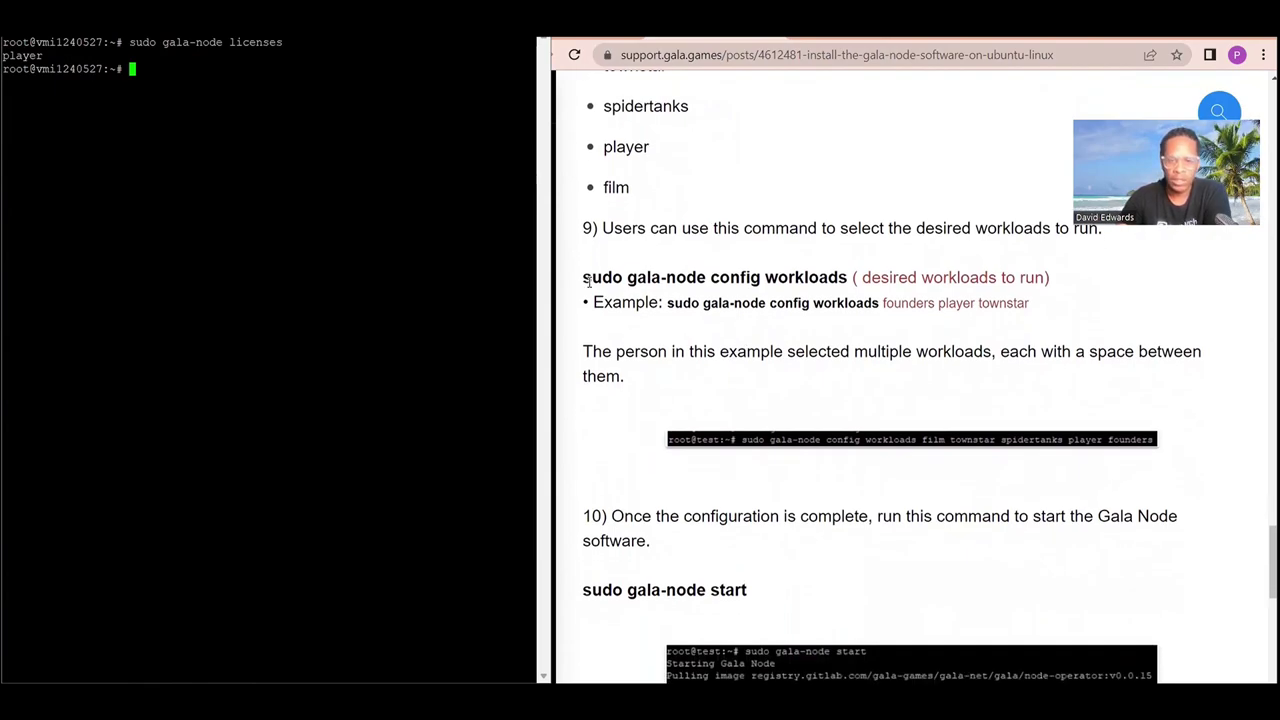
left_click_drag(583, 279, 848, 278)
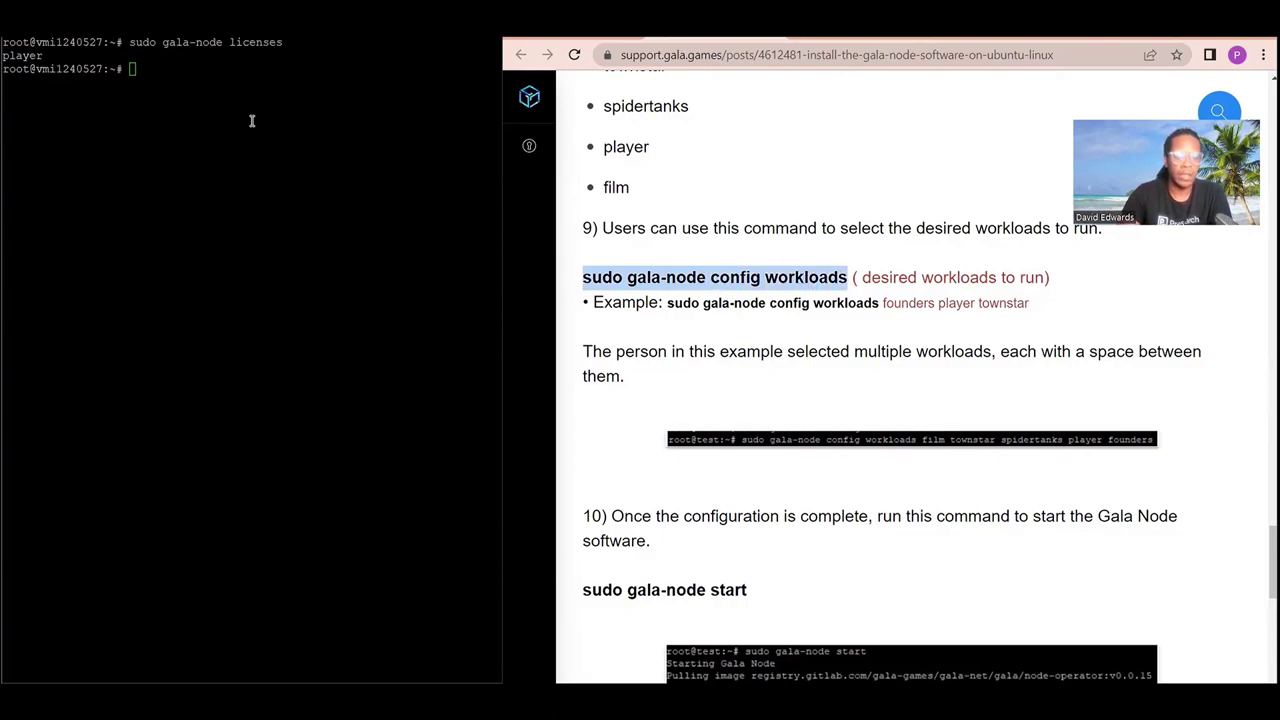
right_click(190, 80)
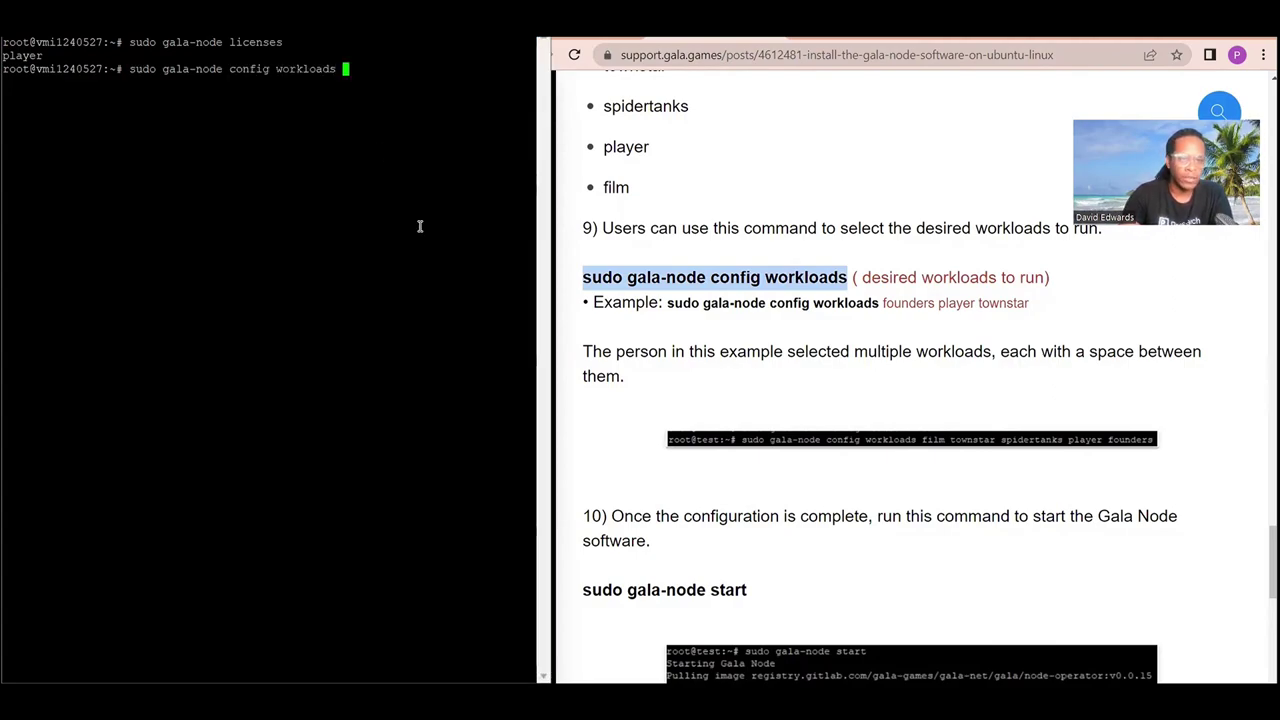
Find the available workload names, such as founders and player, in the guide's workloads list.
scroll(968, 376, "up", 3)
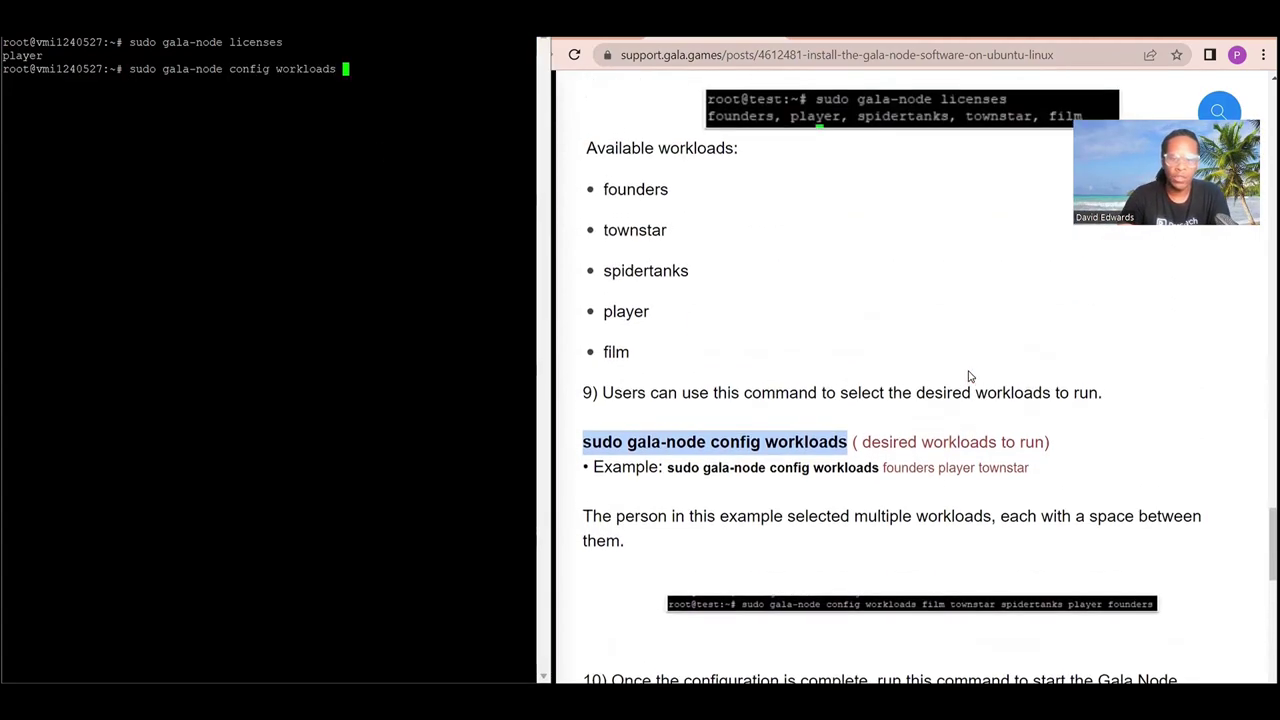
scroll(968, 376, "up", 1)
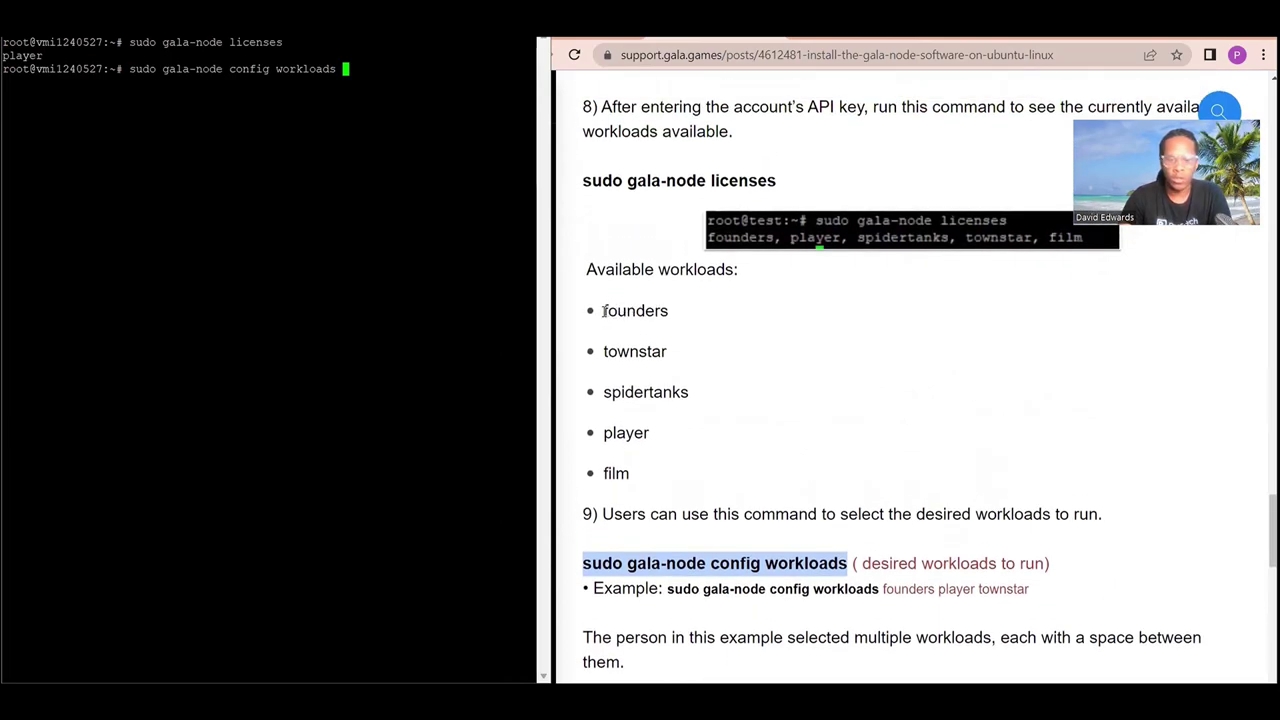
double_click(660, 313)
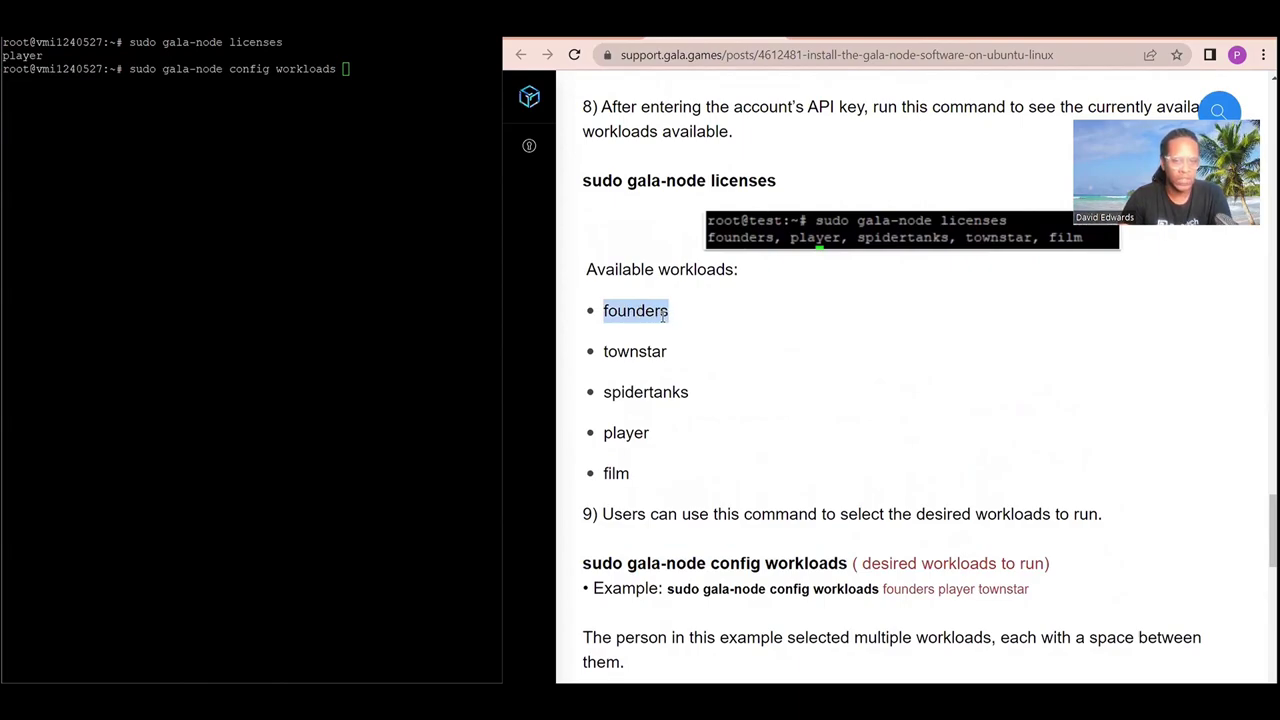
scroll(680, 348, "down", 1)
scroll(659, 352, "down", 1)
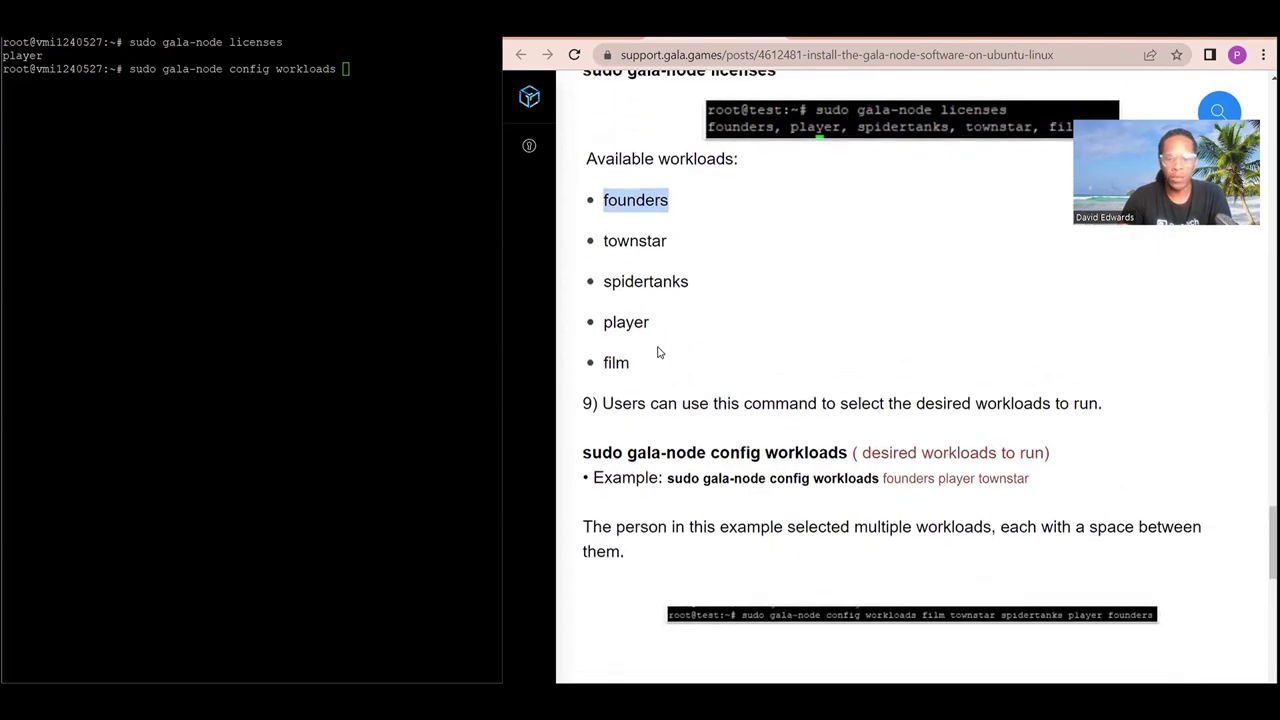
left_click_drag(604, 318, 657, 325)
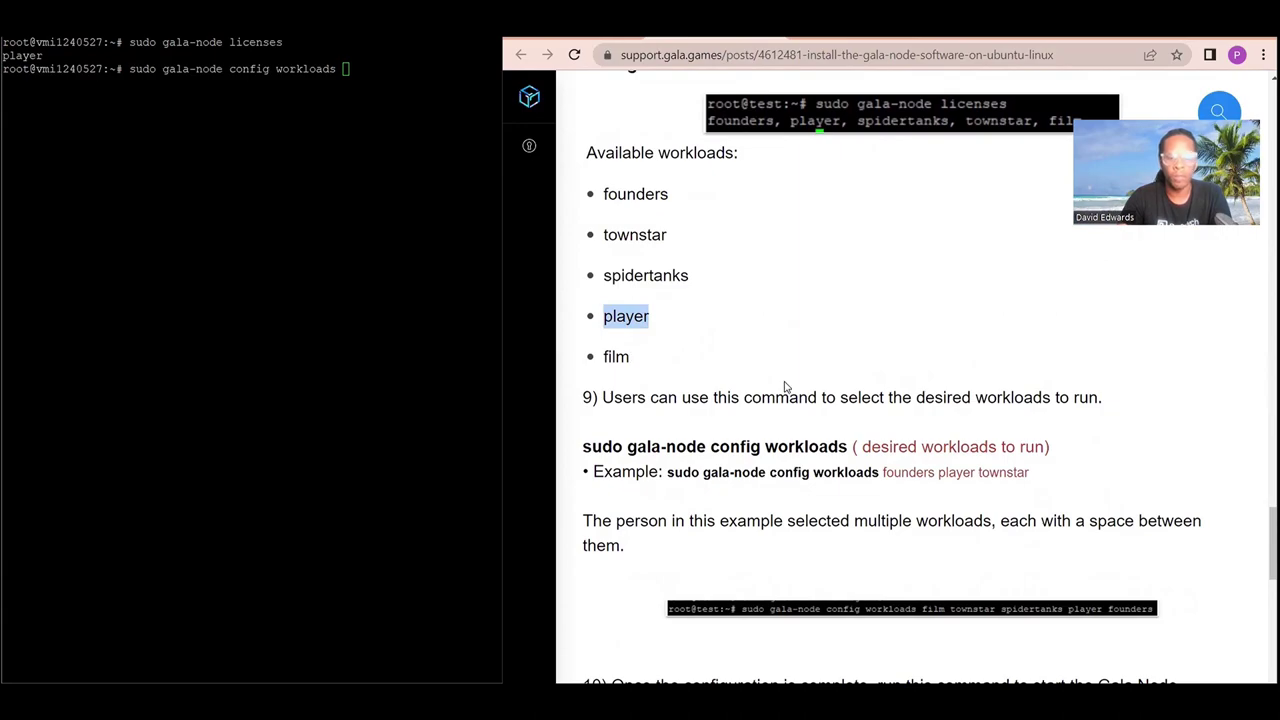
scroll(784, 387, "up", 1)
scroll(784, 387, "down", 1)
scroll(784, 387, "down", 2)
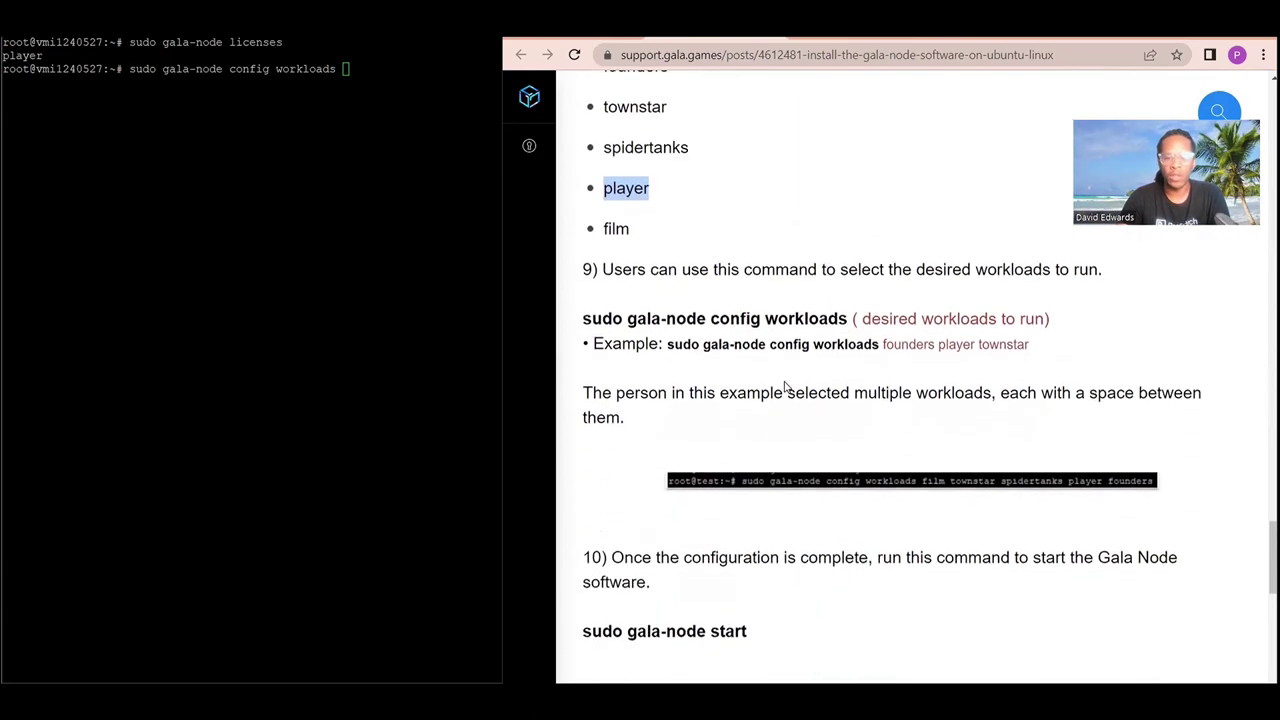
scroll(784, 387, "up", 3)
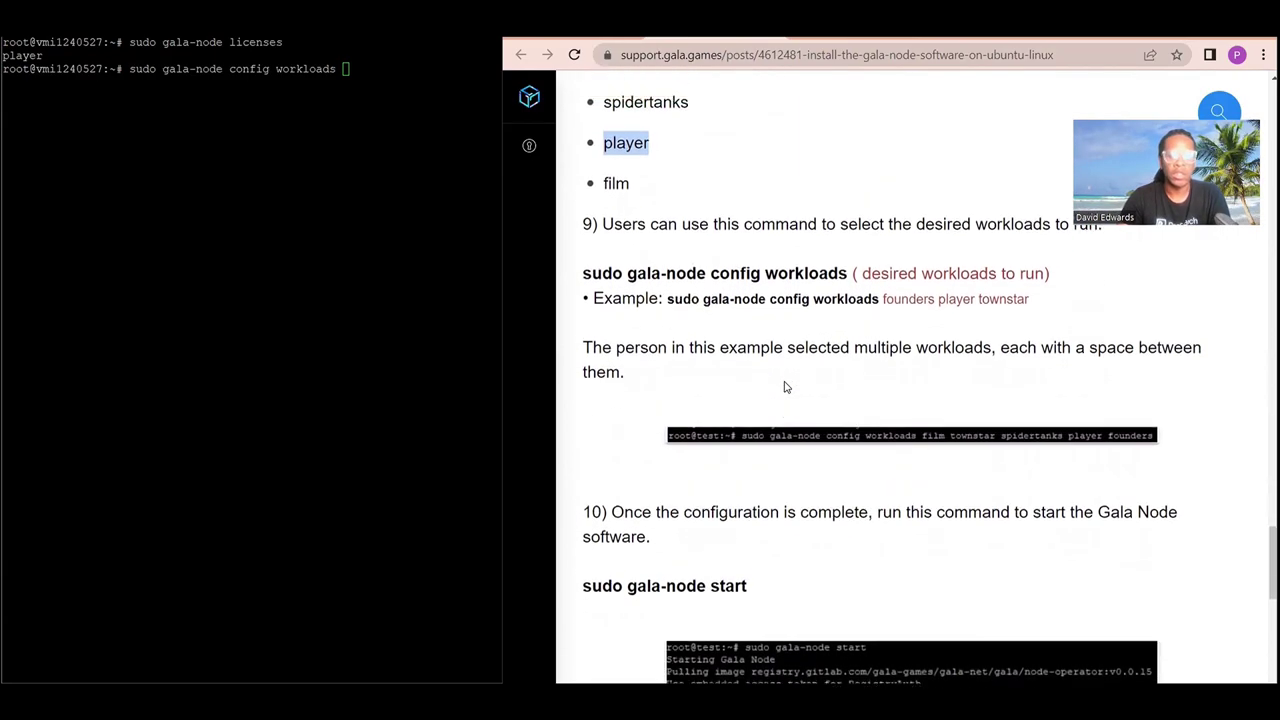
mouse_move(649, 218)
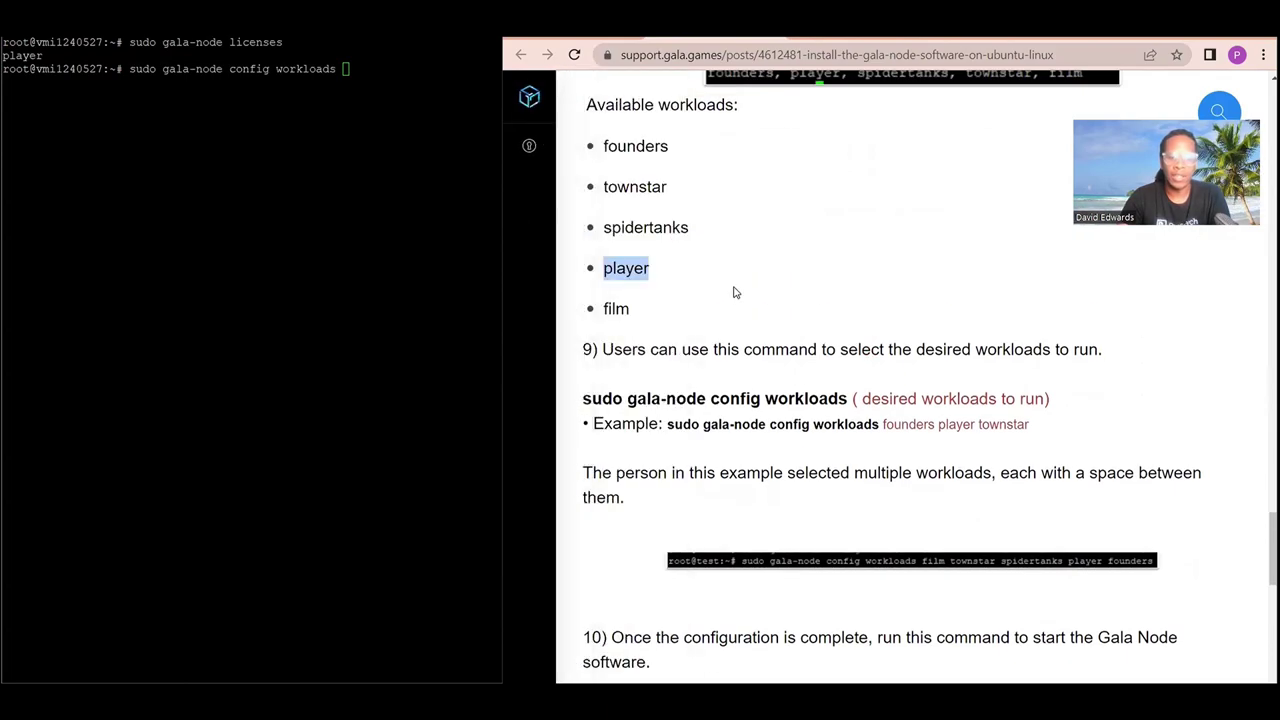
scroll(755, 221, "up", 4)
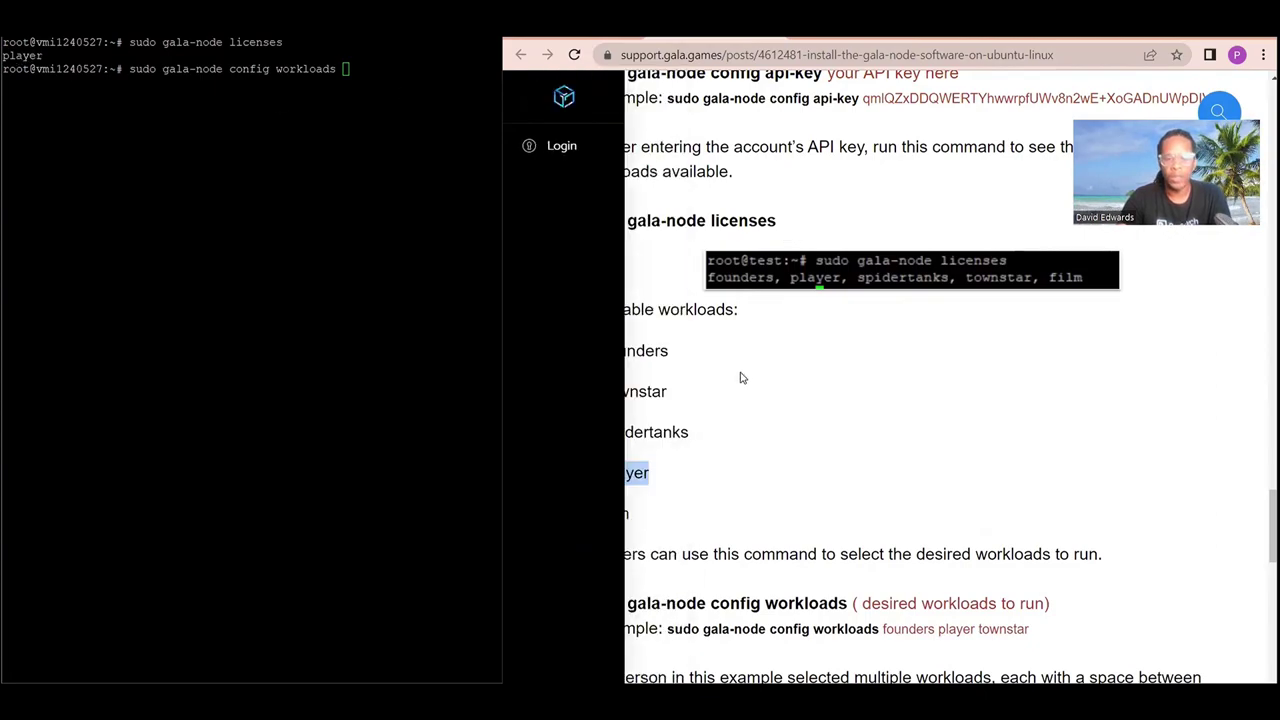
Finish the command as 'sudo gala-node config workloads player' and run it.
left_click(359, 73)
type("player")
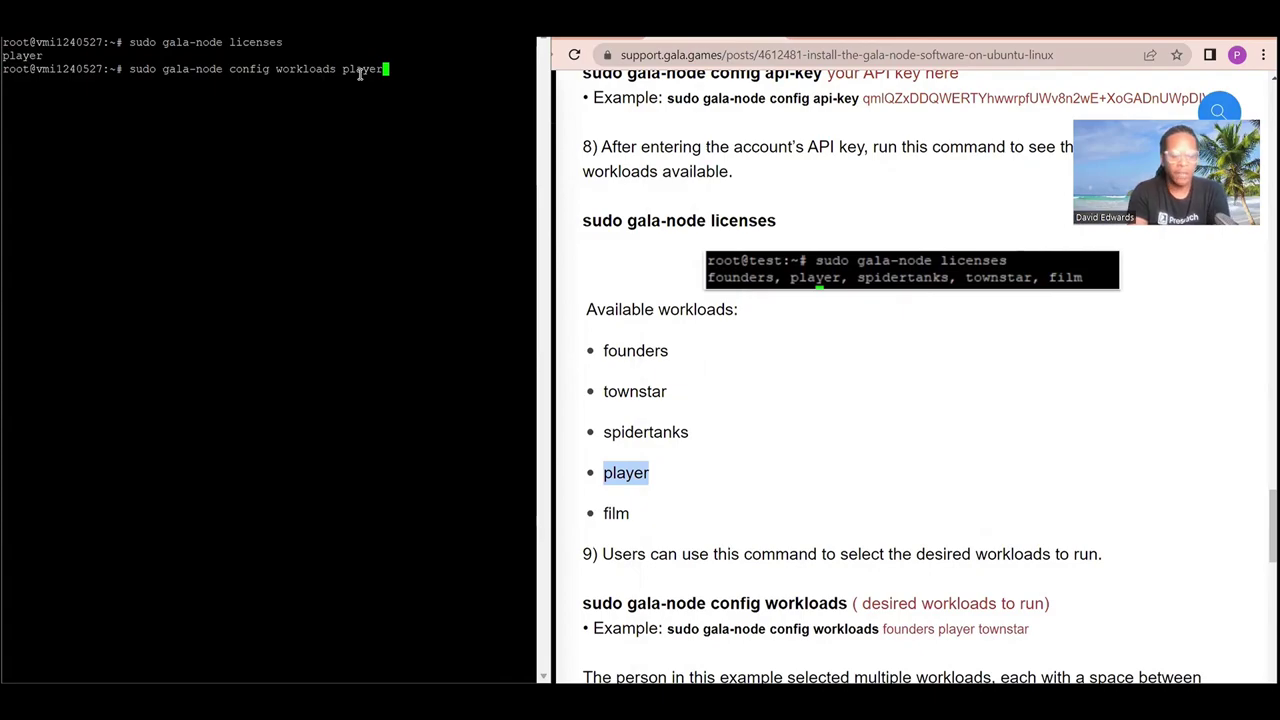
type(" founders")
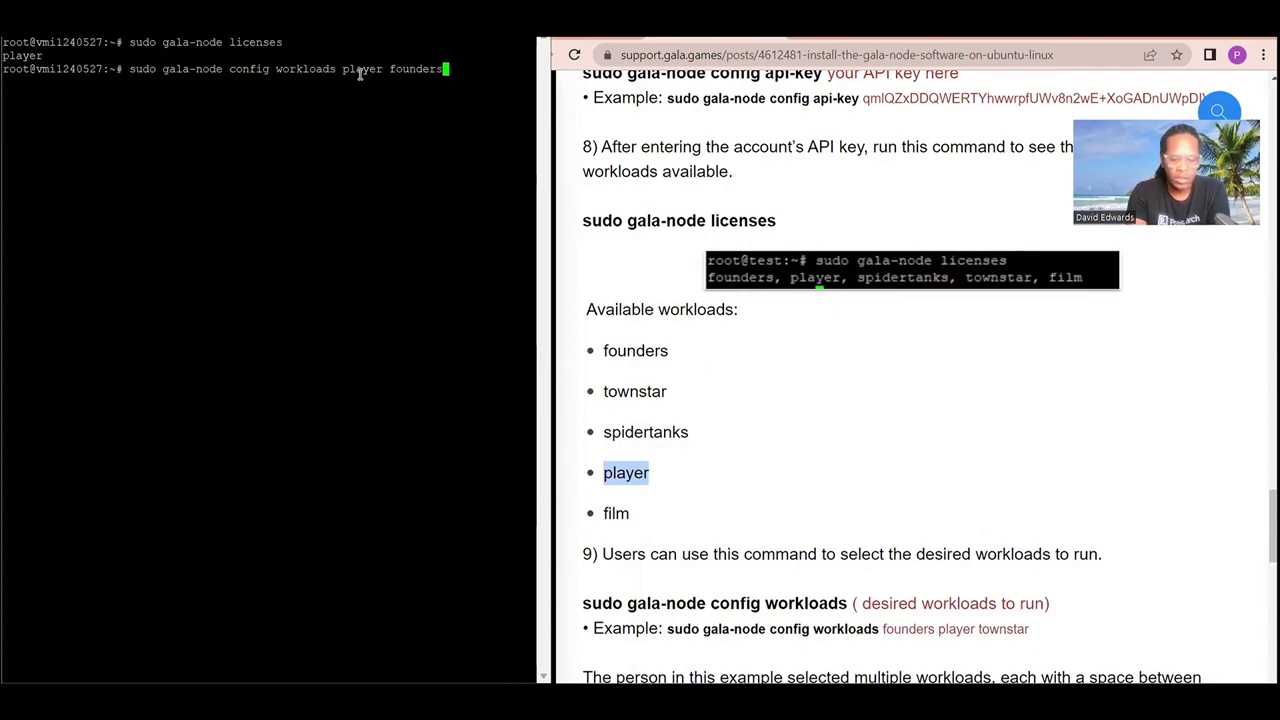
type(" film")
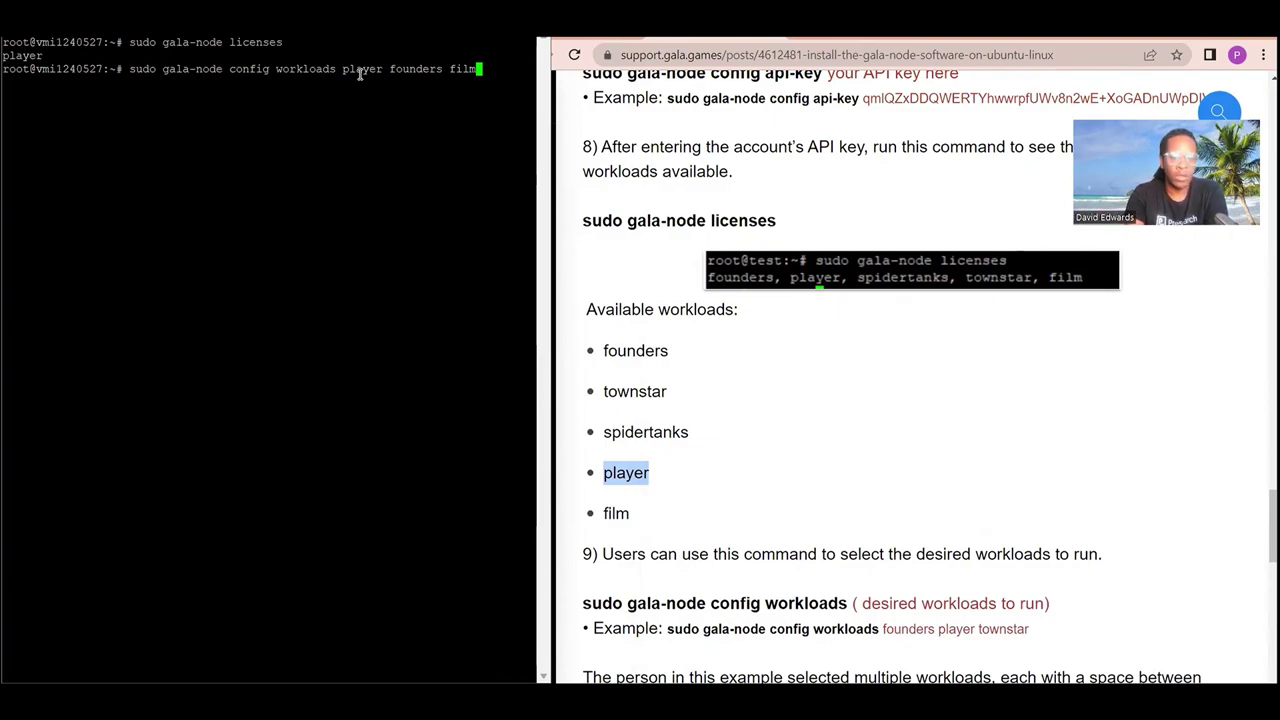
key("BackSpace")
key("BackSpace")
key("BackSpace")
key("BackSpace")
key("BackSpace")
key("BackSpace")
key("BackSpace")
key("BackSpace")
key("BackSpace")
key("BackSpace")
key("BackSpace")
key("BackSpace")
key("BackSpace")
key("BackSpace")
key("BackSpace")
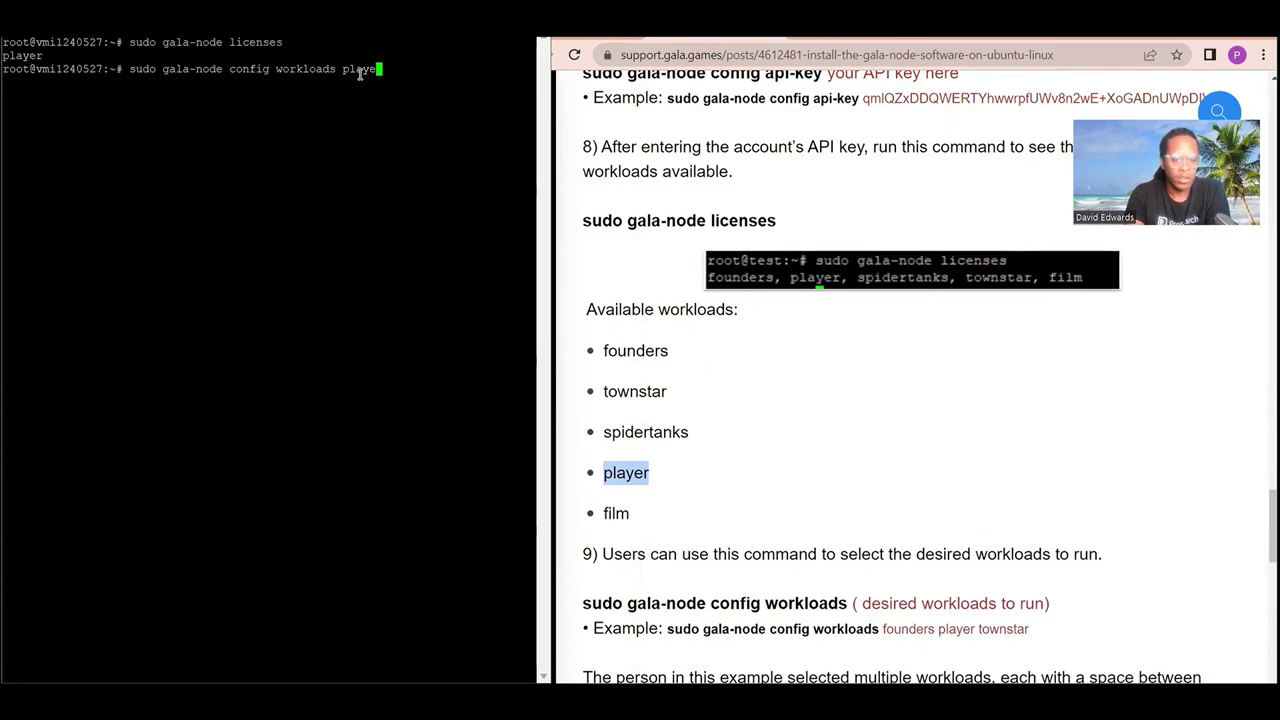
type("r")
key("Return")
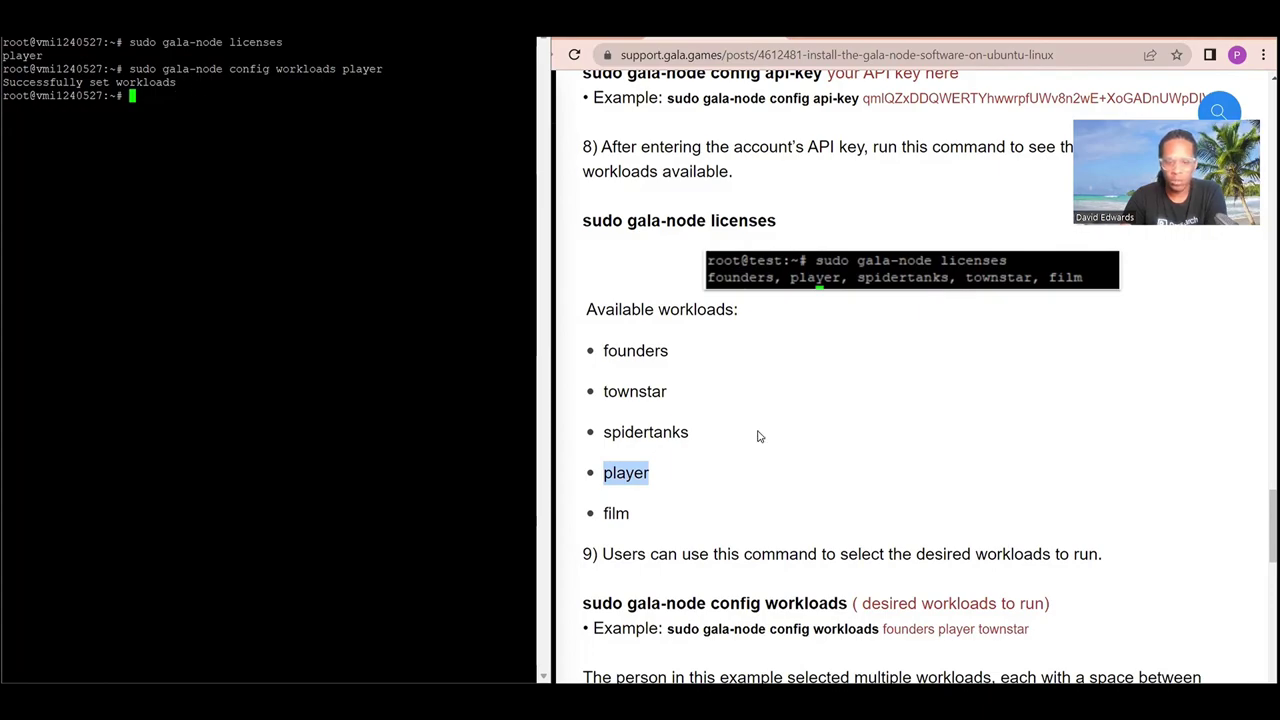
Start the node with 'sudo gala-node start'.
scroll(758, 436, "down", 7)
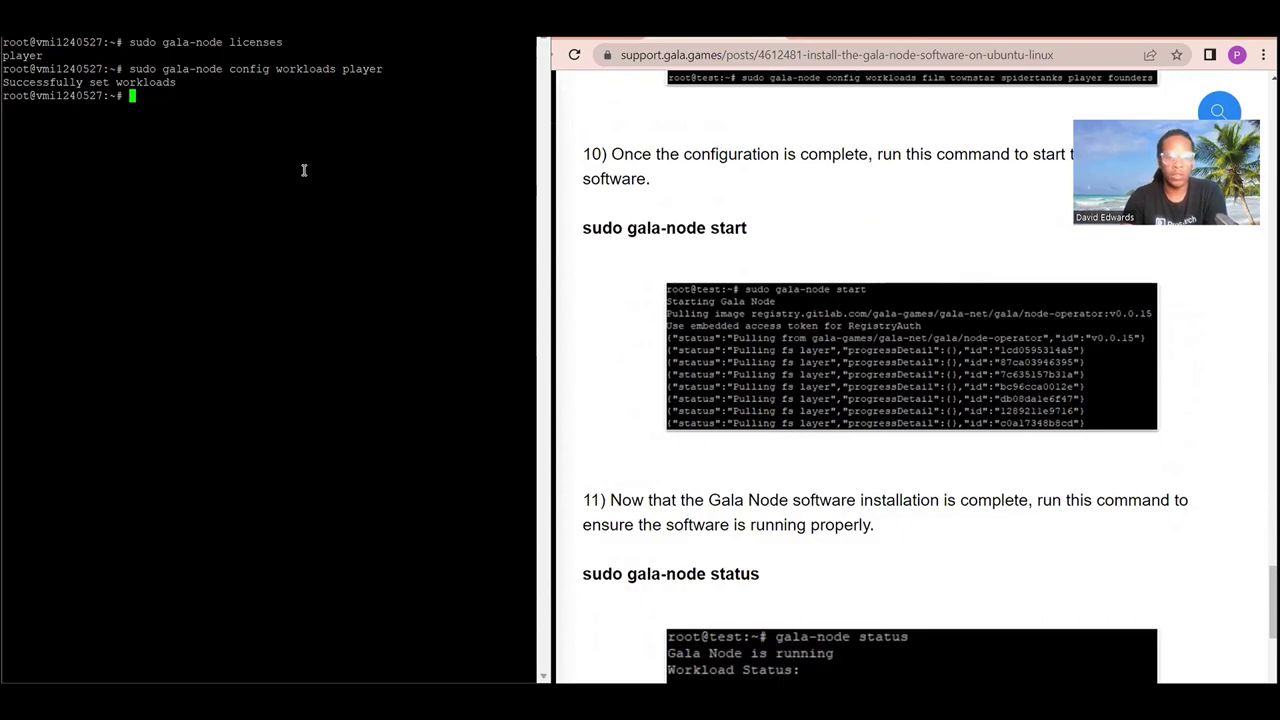
left_click(168, 102)
type("s")
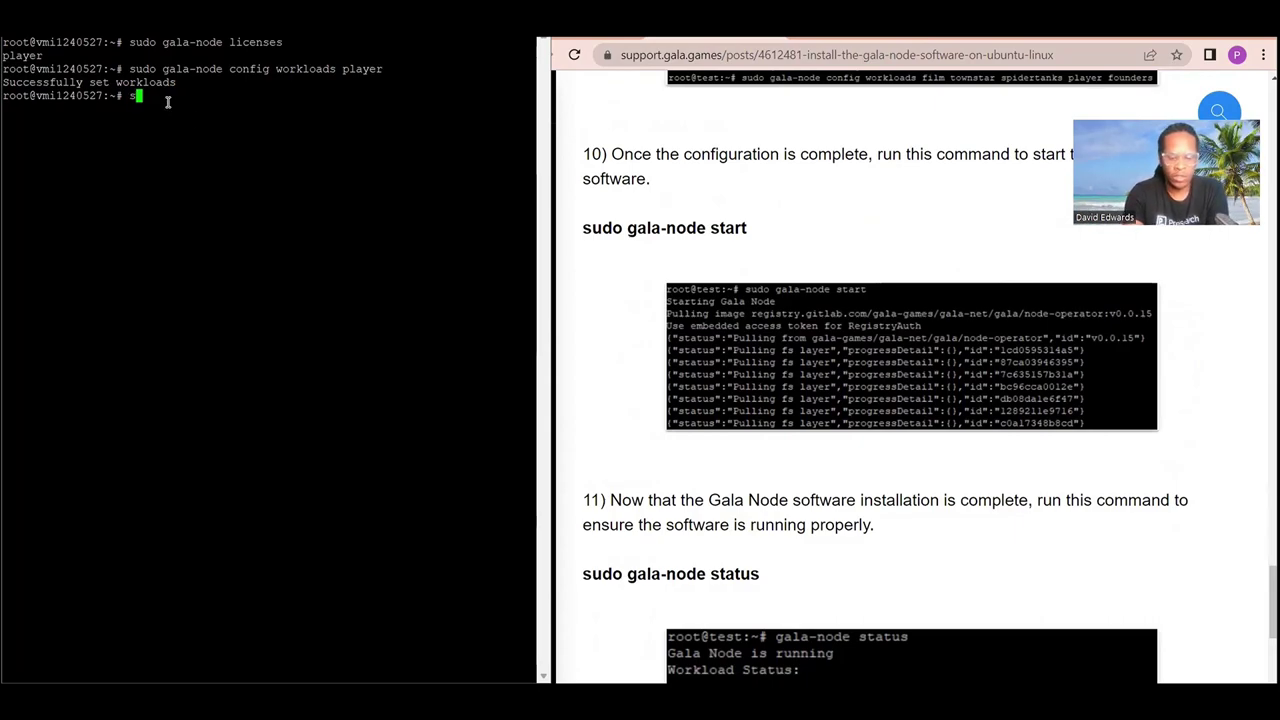
type("udo gala-")
type("node")
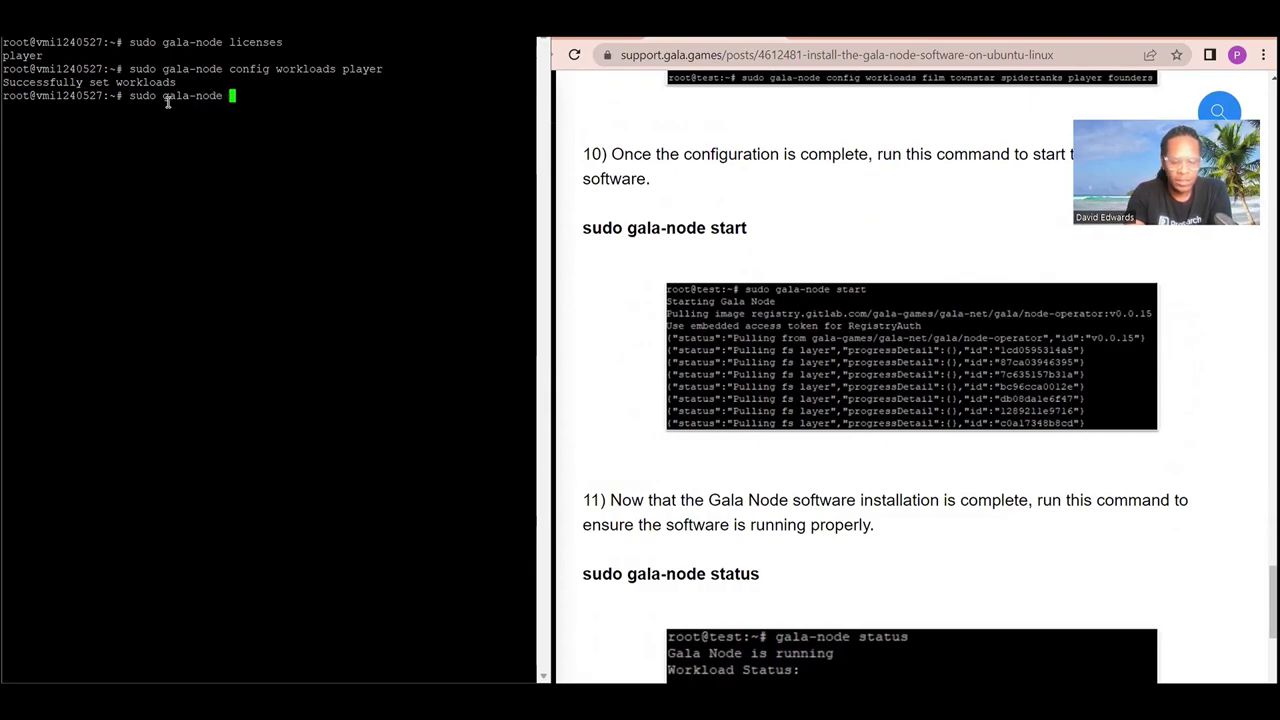
type(" start")
key("Return")
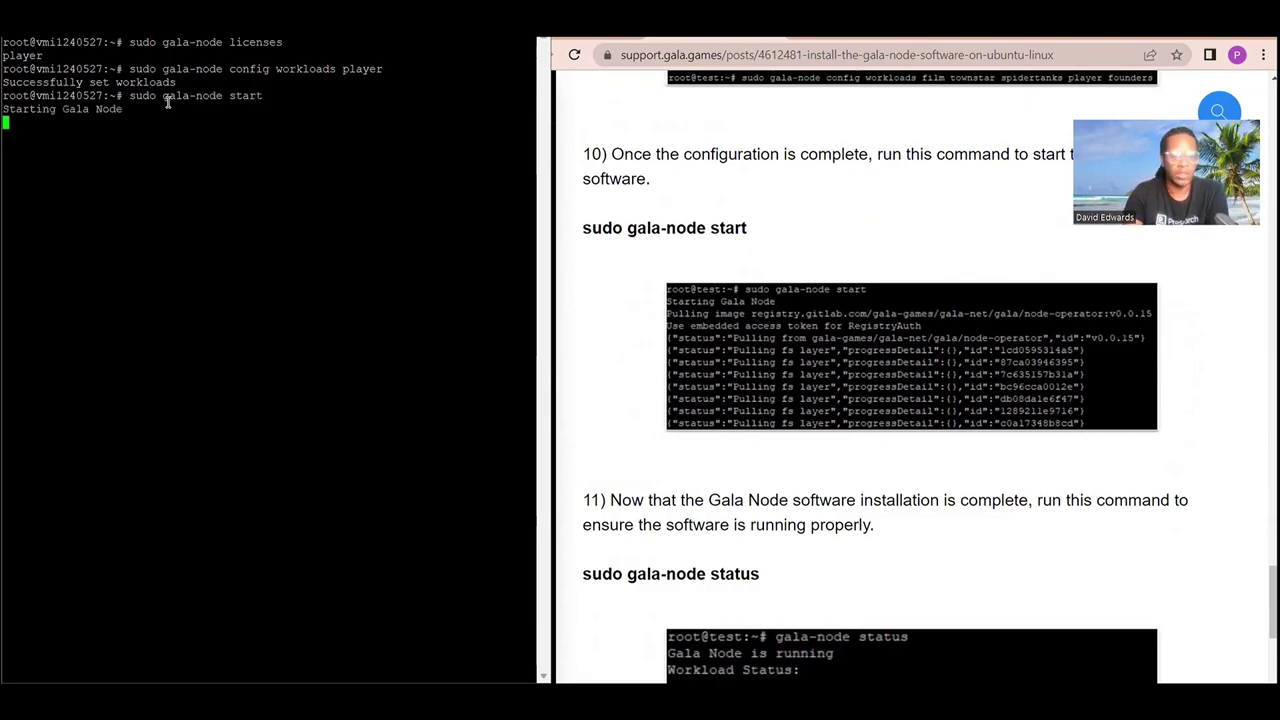
Check for the 'Gala Node created!' confirmation, then clear the terminal with 'clear'.
left_click_drag(5, 655, 127, 656)
key("ctrl+c")
type("clear")
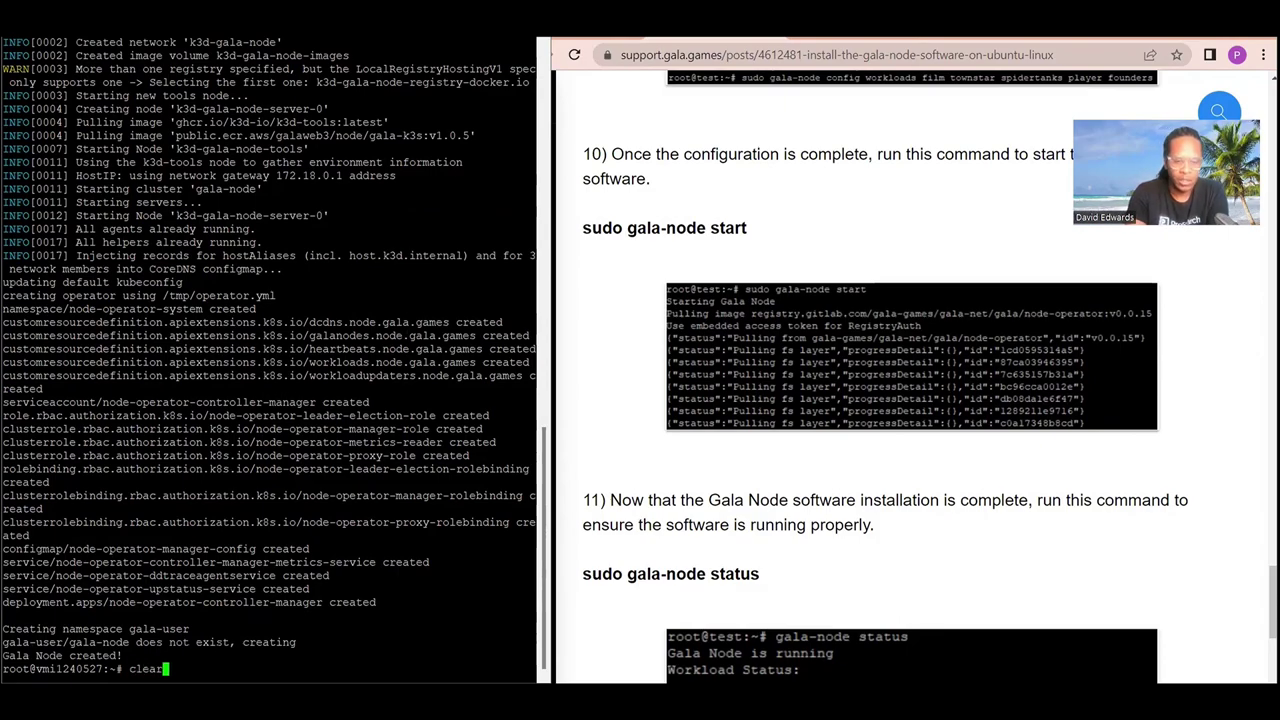
key("Return")
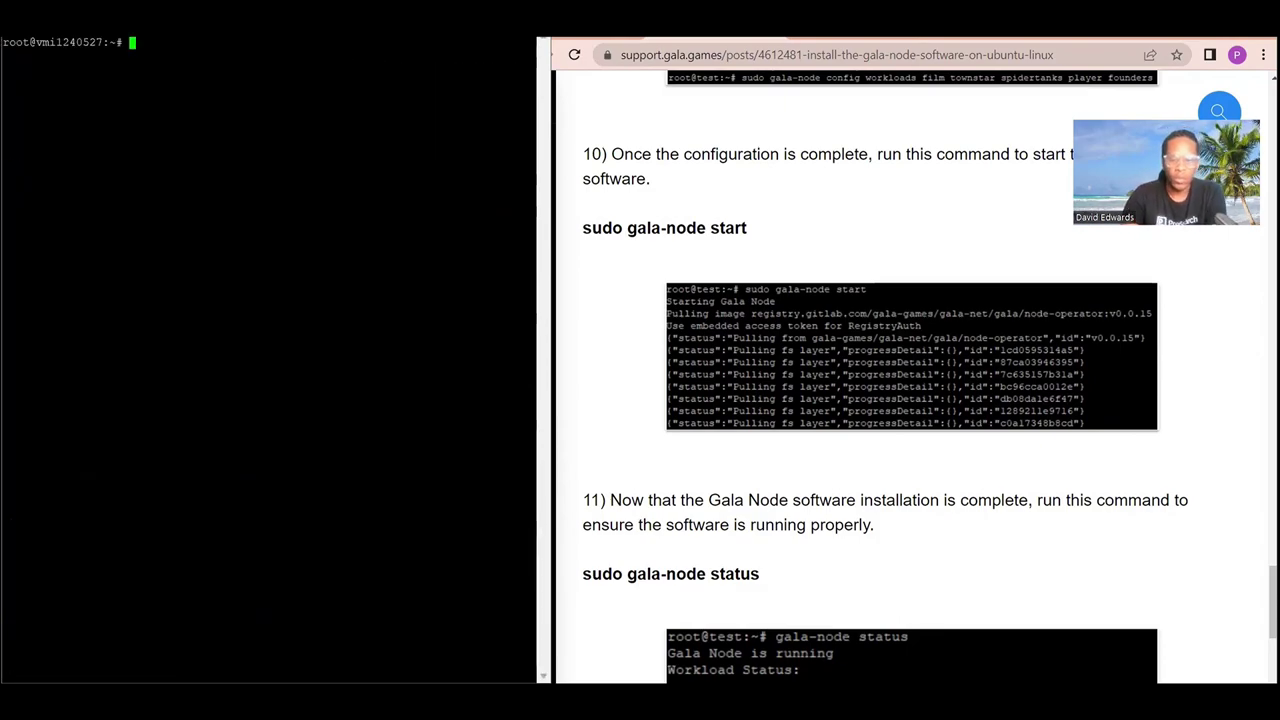
Run 'sudo gala-node status' to confirm the node is running and the player workload is Running.
scroll(720, 533, "down", 3)
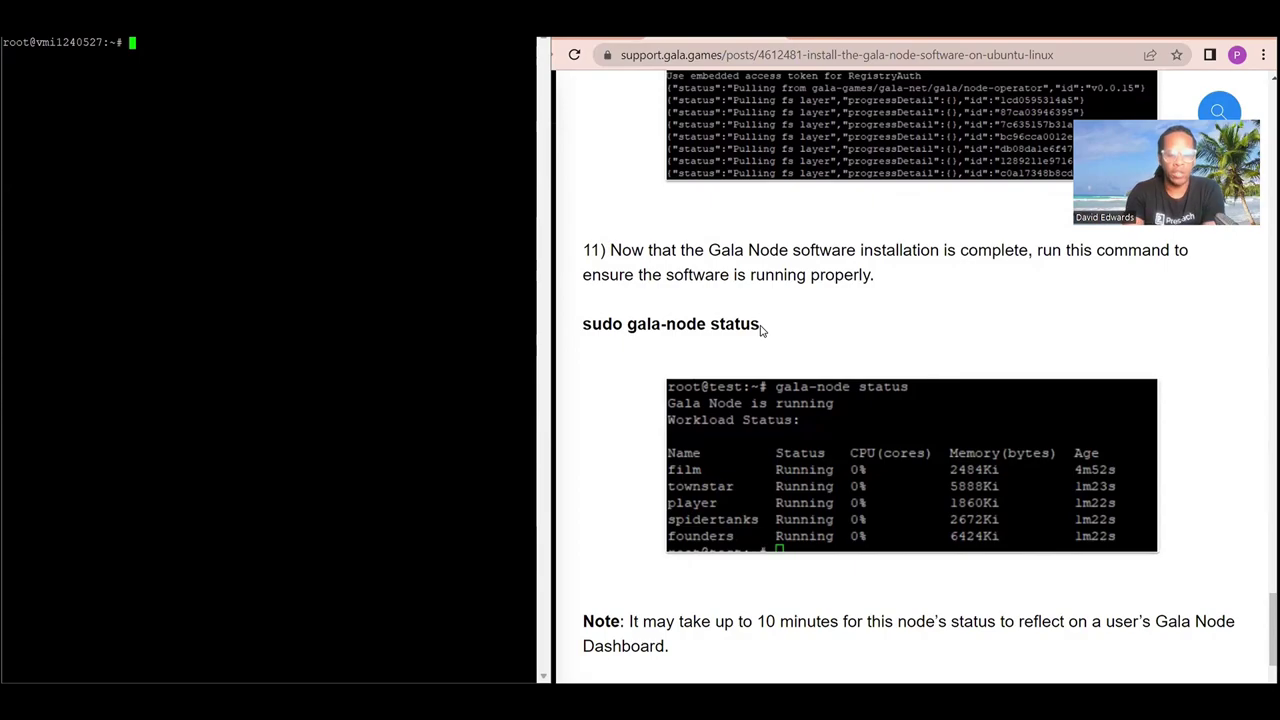
type("sudo ")
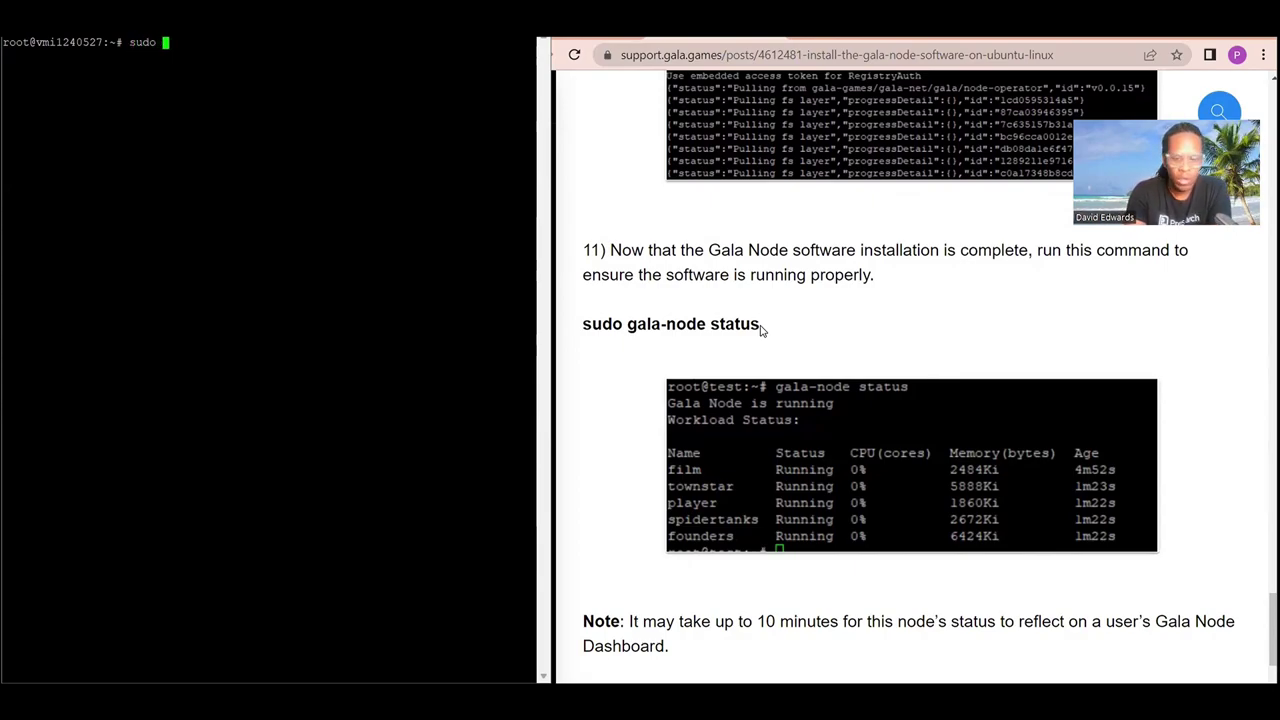
type("gala-")
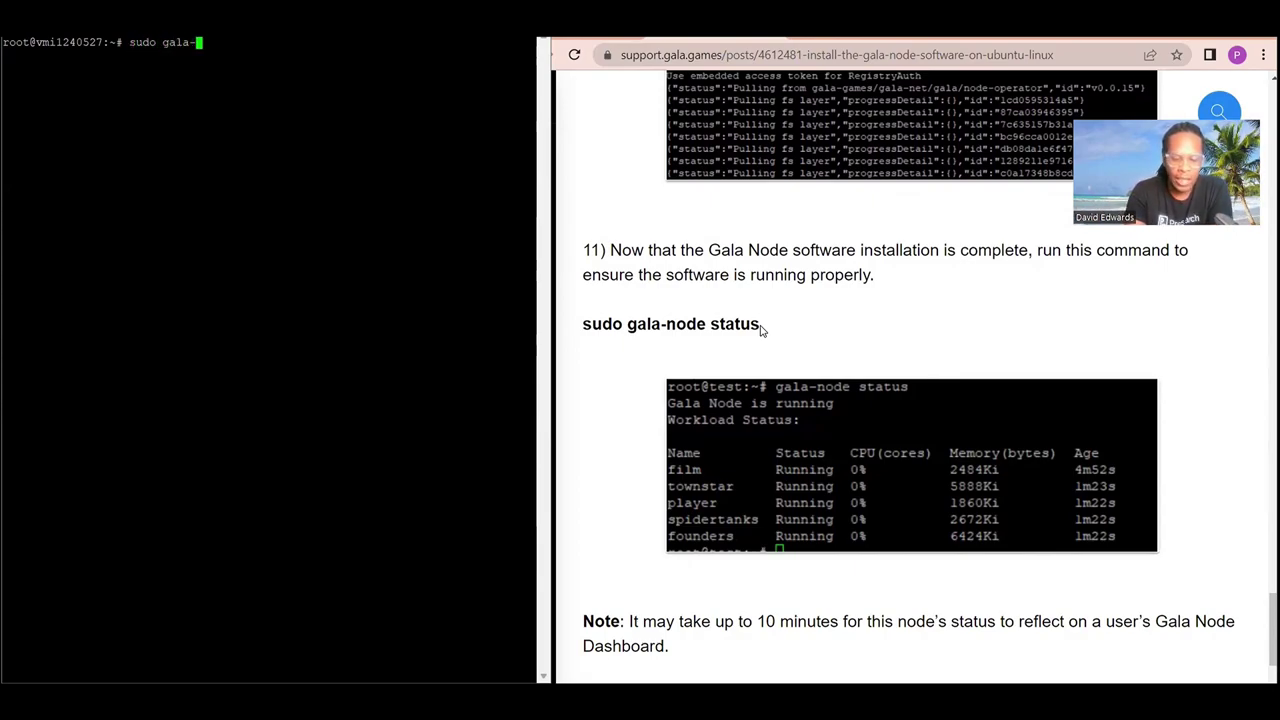
type("node status")
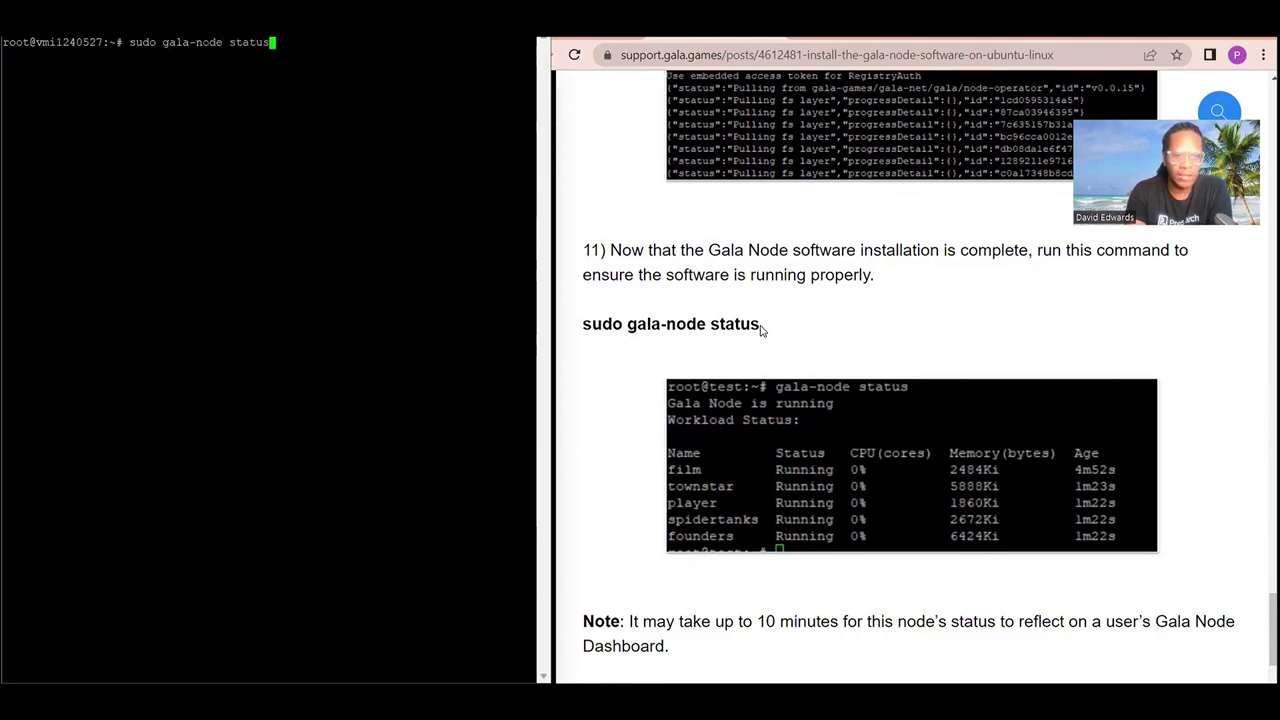
key("Return")
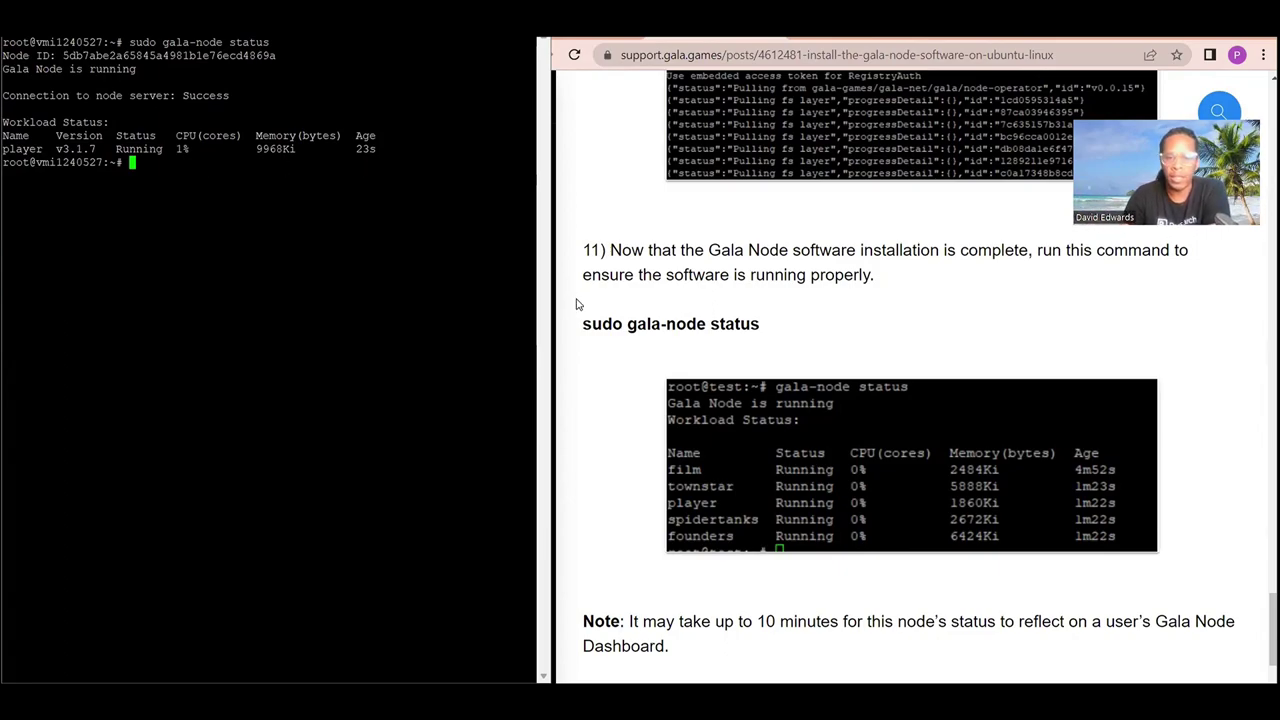
Review the install steps in the Gala support article, then switch to the node.gala.com dashboard window.
scroll(576, 304, "down", 2)
scroll(576, 304, "up", 20)
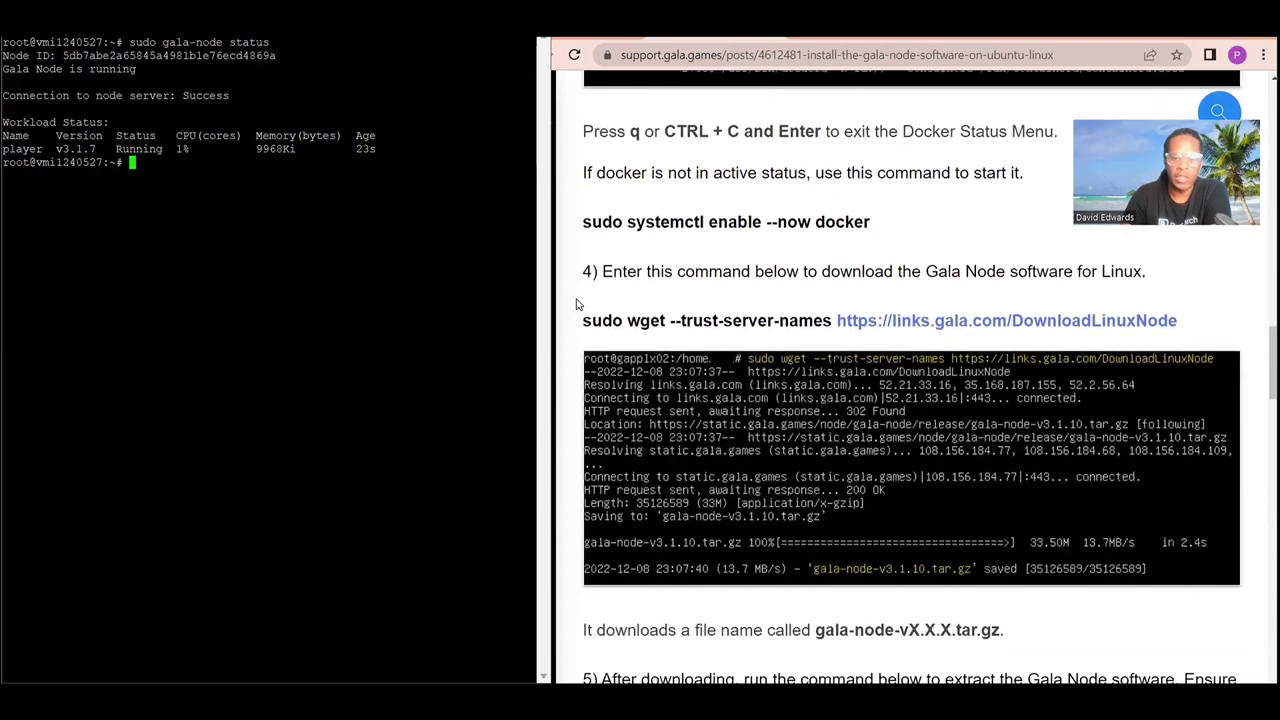
scroll(576, 304, "down", 1)
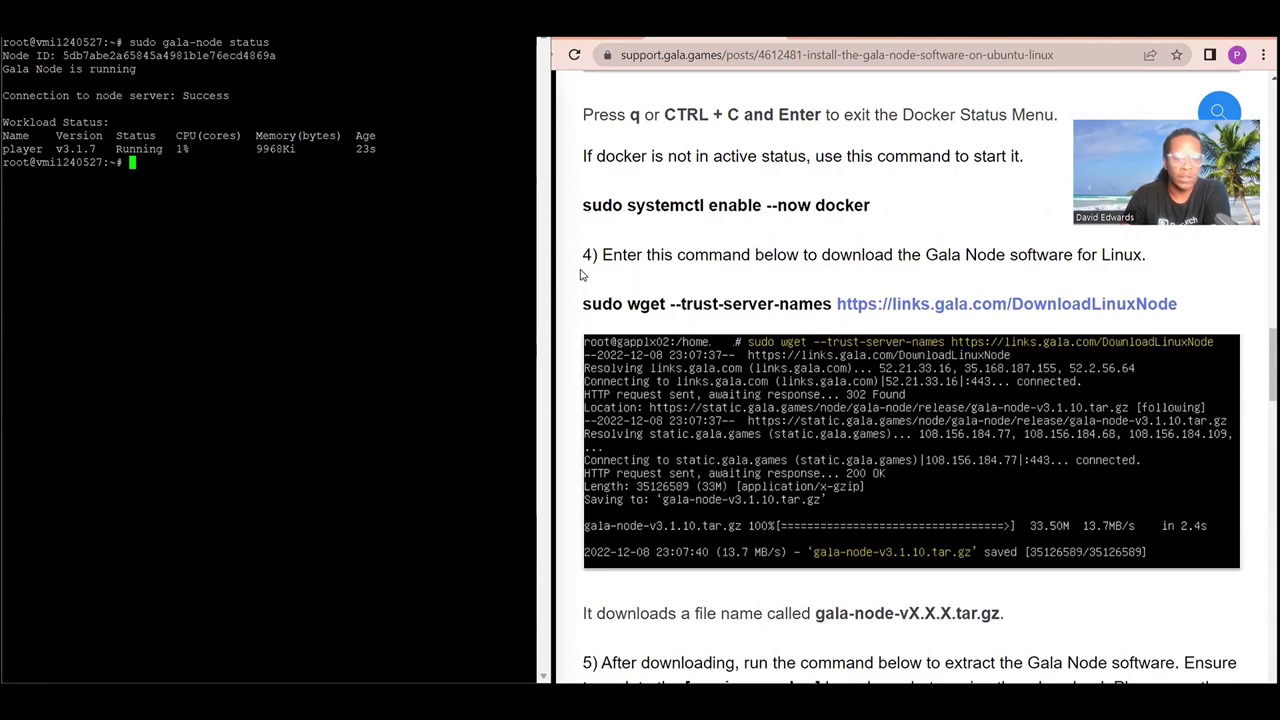
scroll(845, 278, "down", 4)
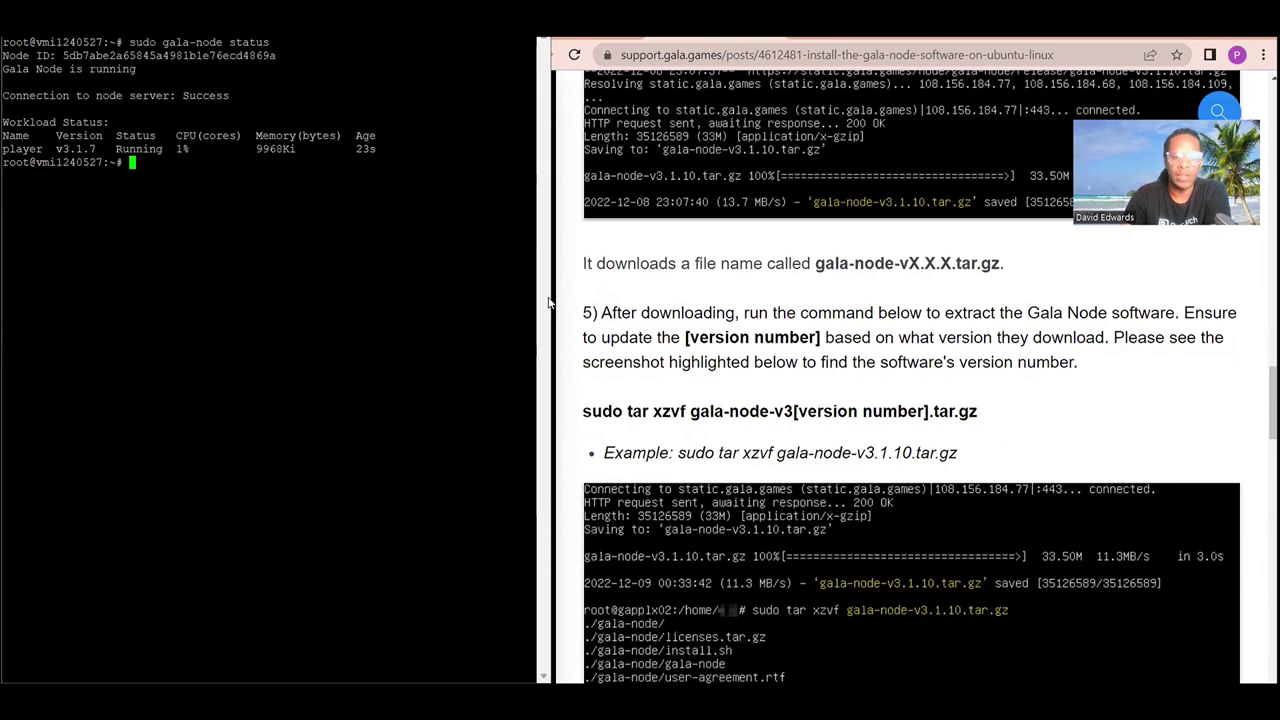
scroll(585, 305, "up", 4)
scroll(585, 305, "down", 1)
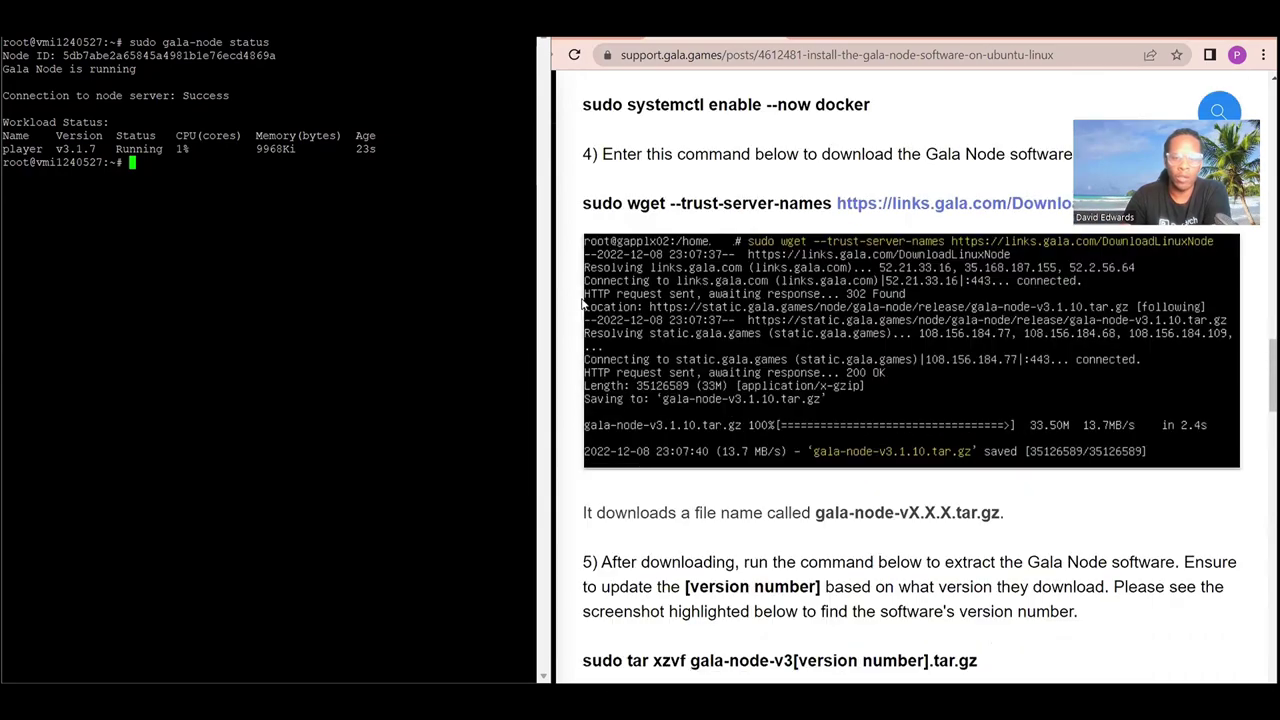
scroll(585, 305, "up", 15)
scroll(585, 305, "up", 5)
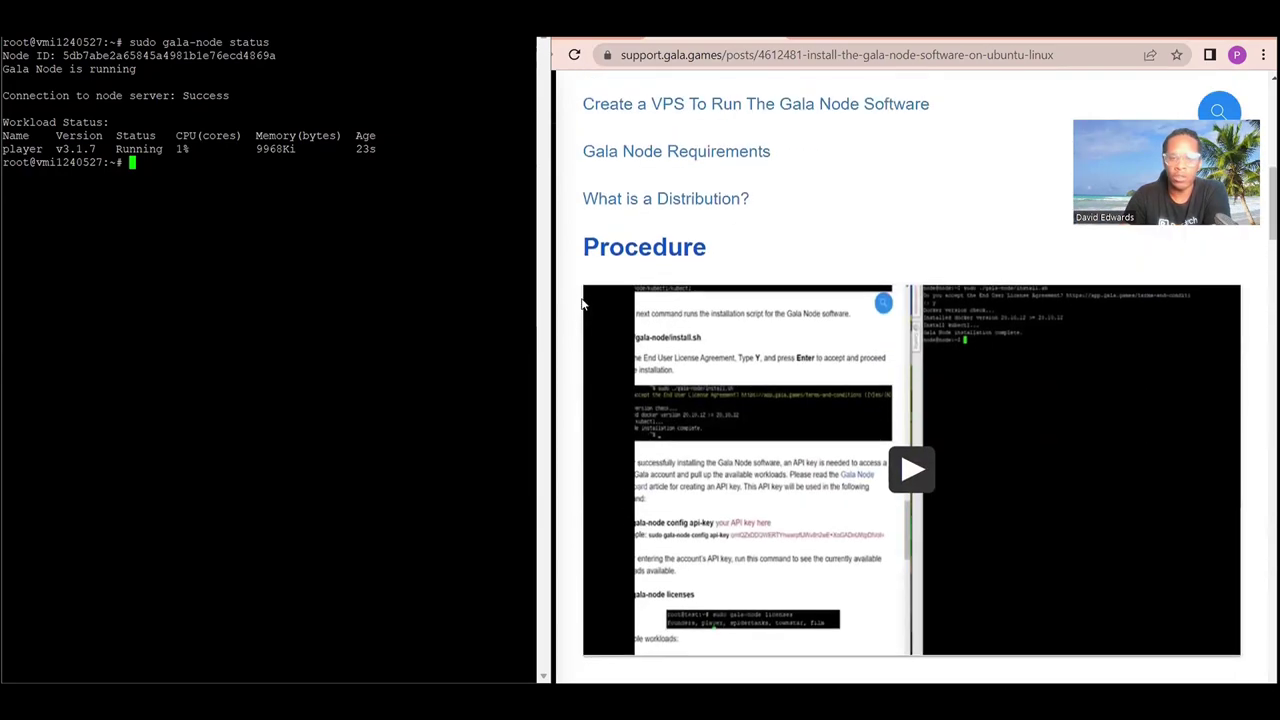
scroll(585, 305, "down", 4)
scroll(585, 305, "down", 3)
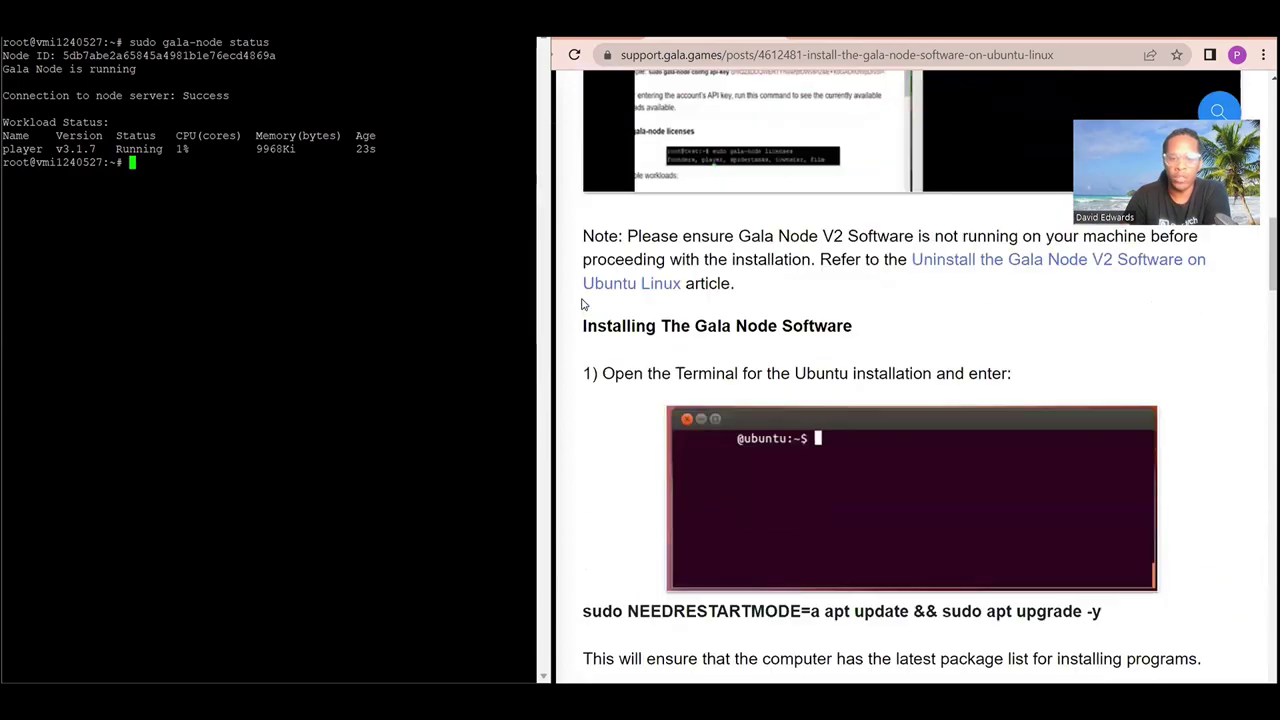
scroll(585, 305, "up", 1)
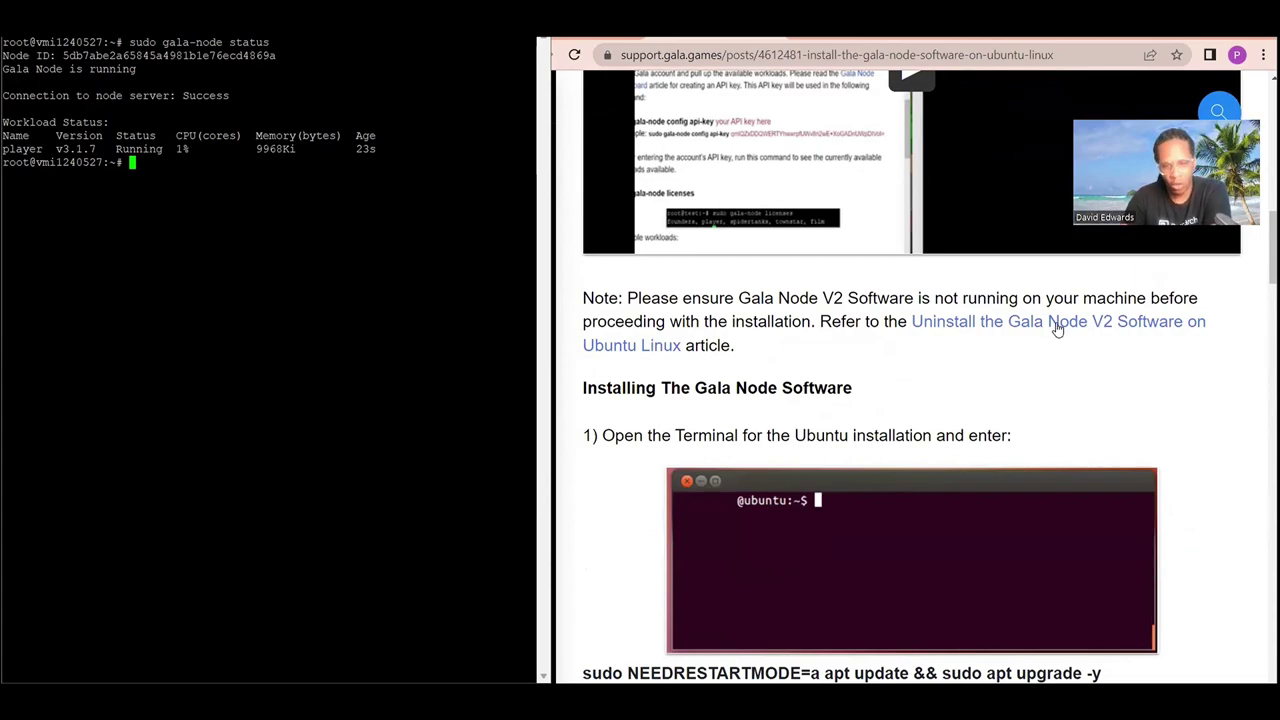
scroll(663, 378, "down", 6)
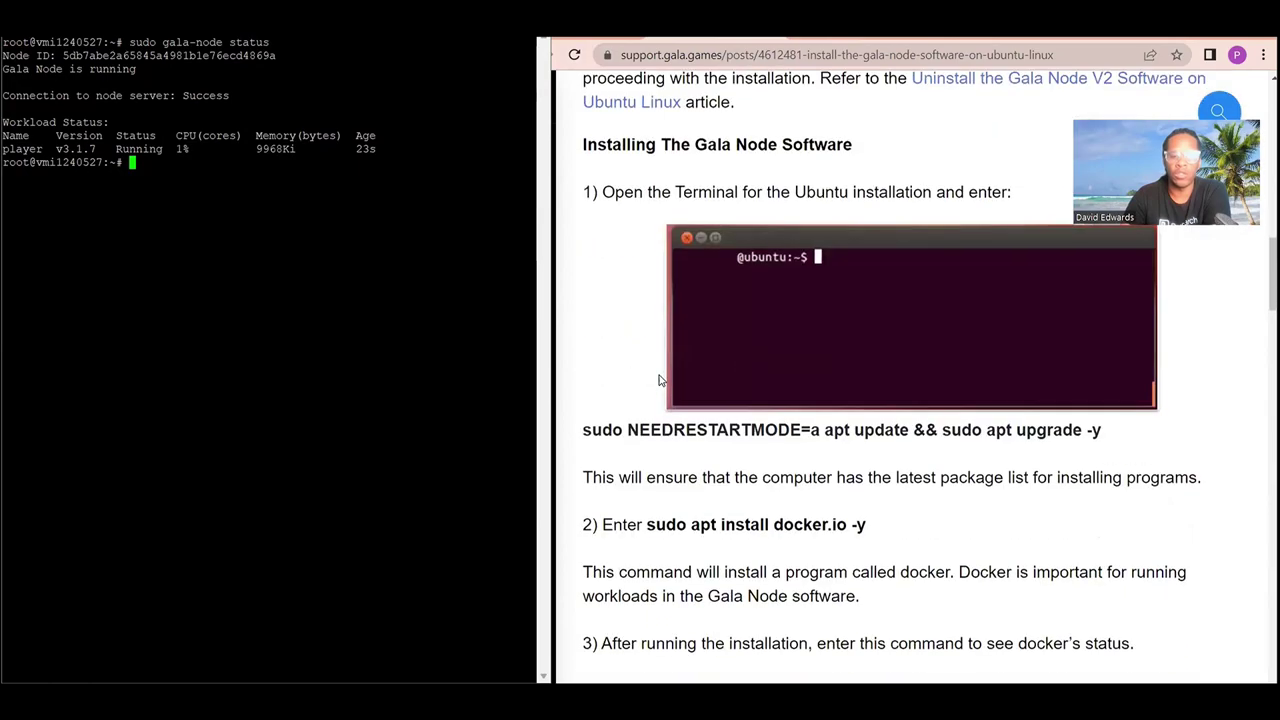
scroll(659, 379, "down", 3)
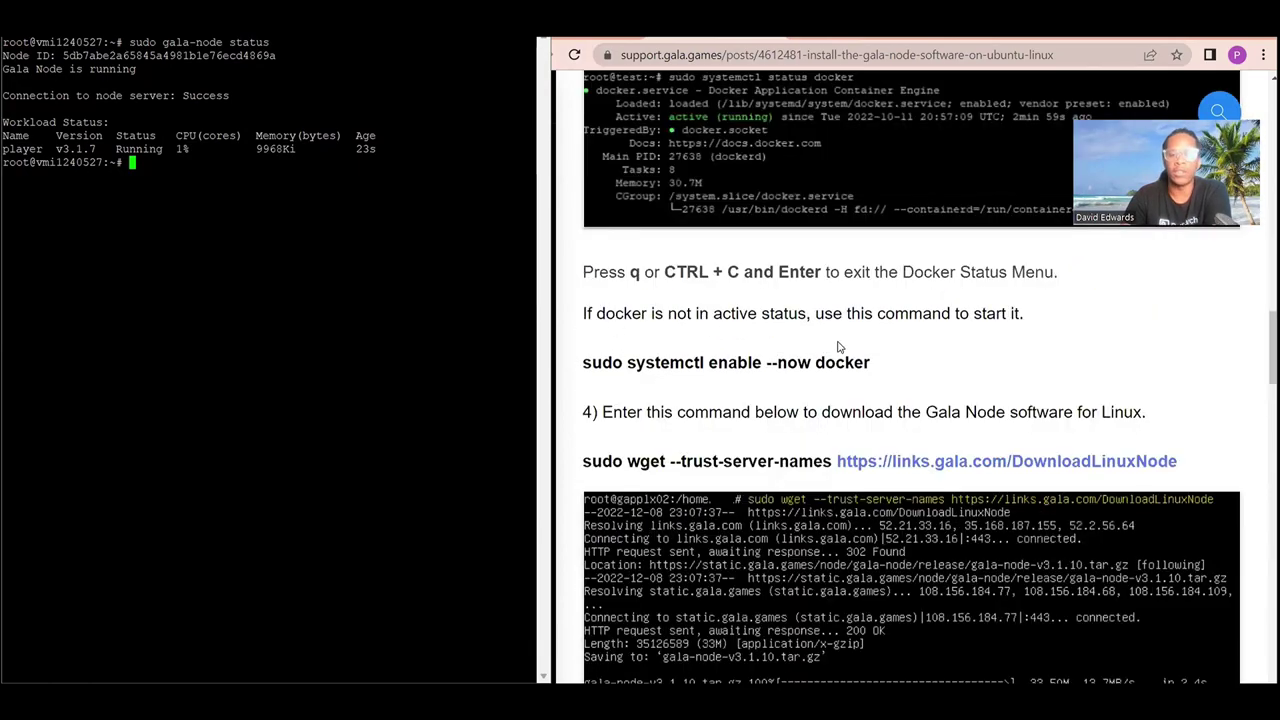
scroll(646, 466, "down", 2)
scroll(646, 466, "down", 4)
scroll(620, 420, "down", 15)
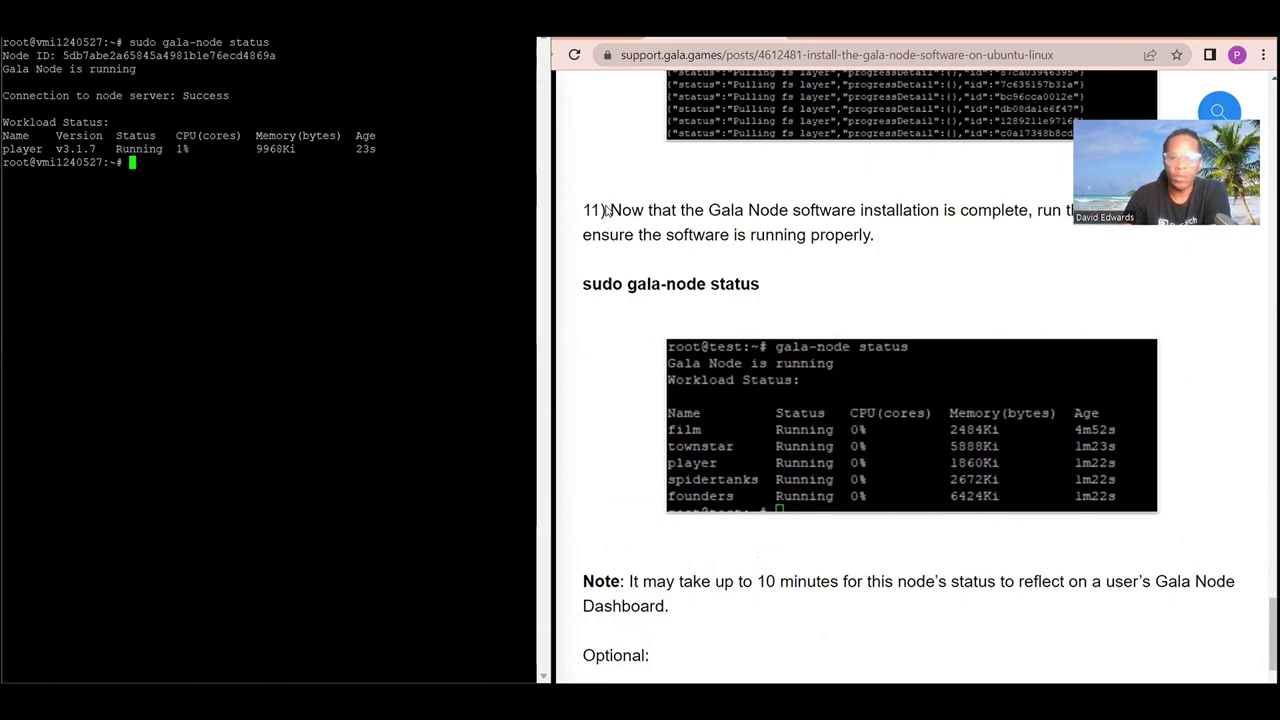
key("alt+Tab")
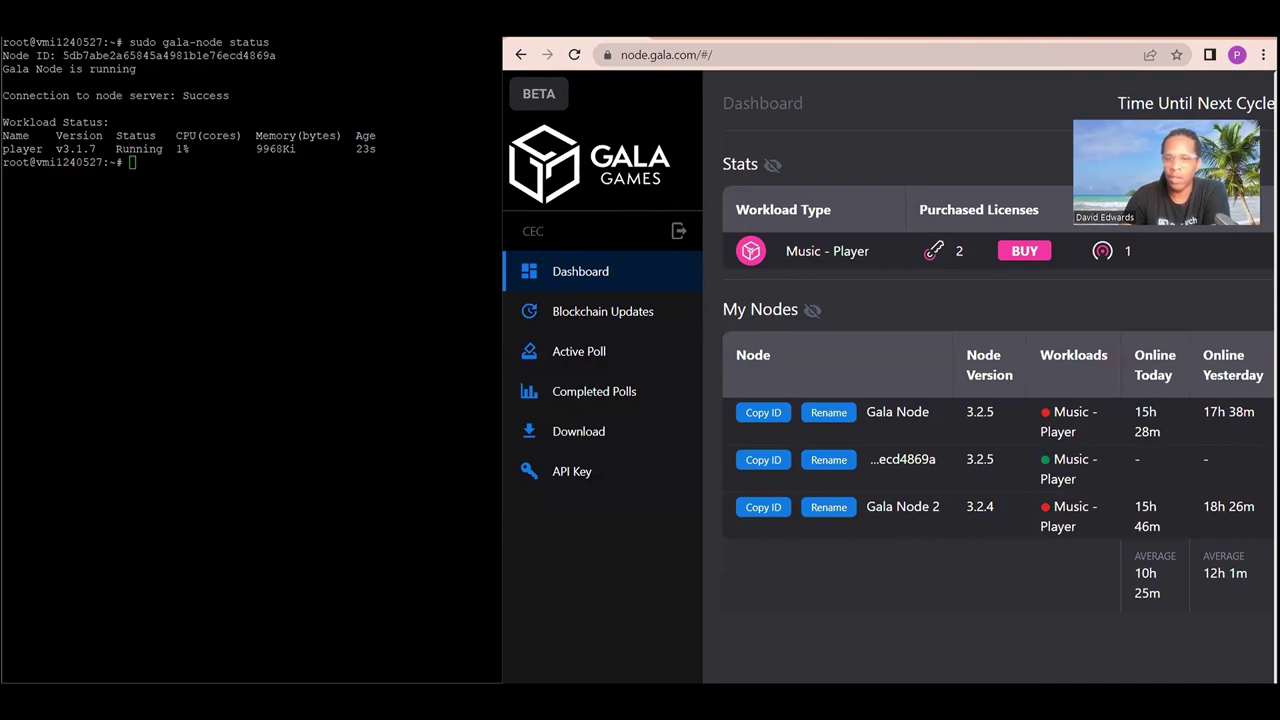
Maximize the dashboard window to check the new node's Music - Player workload online.
key("super+Up")
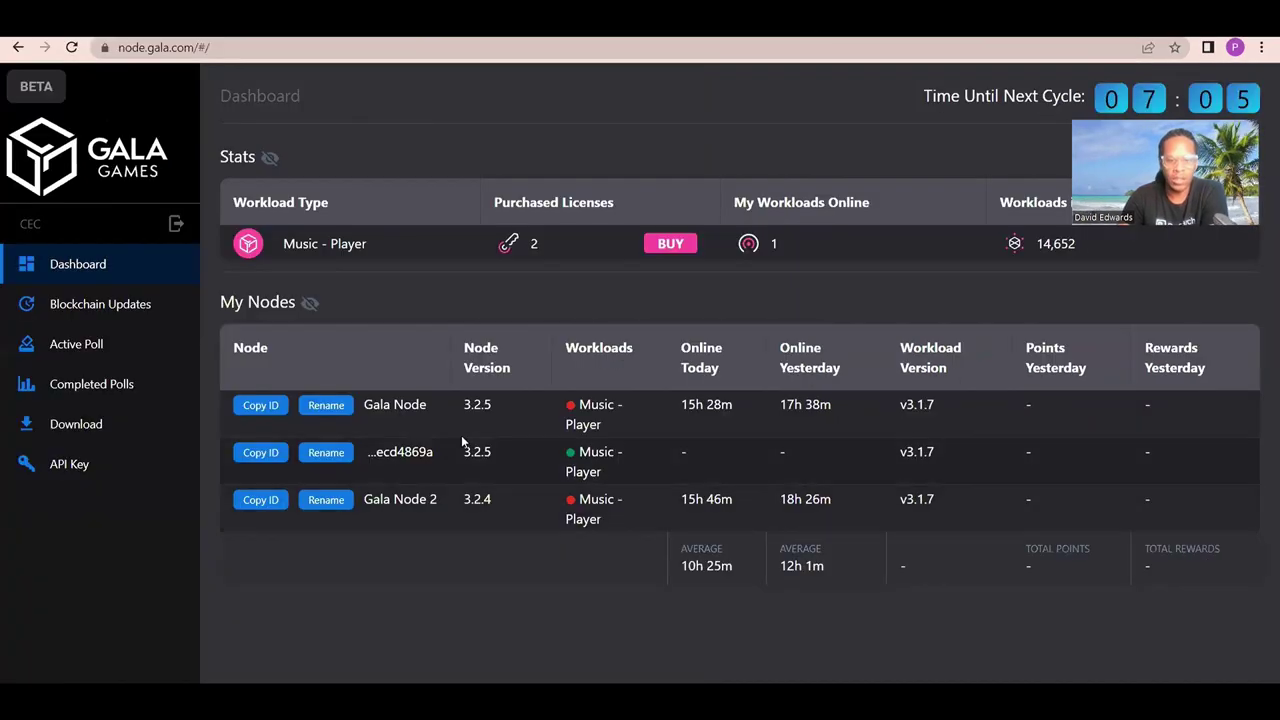